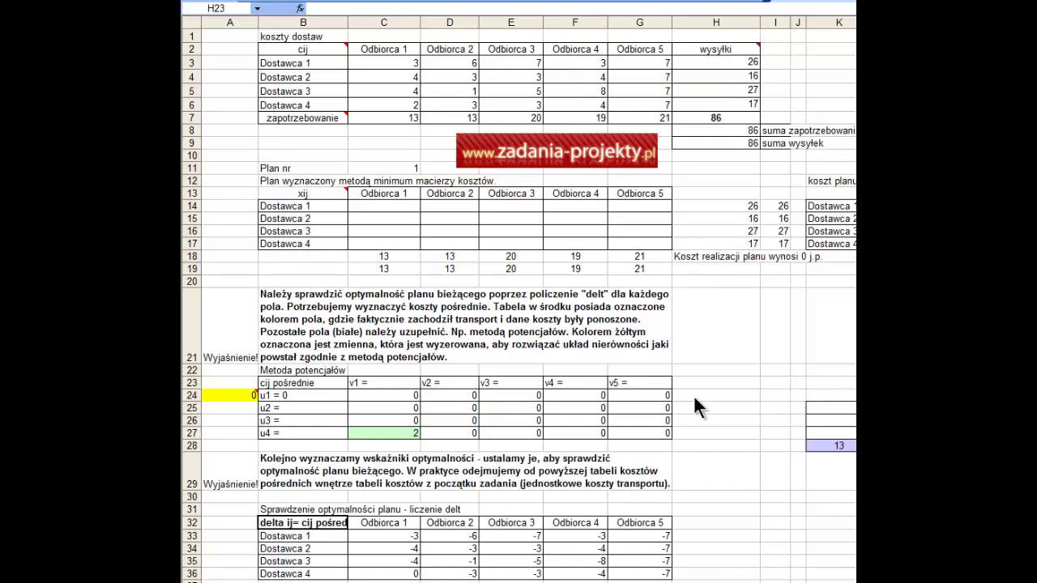
# - Fill the unit cost cells C3:G6 of the delivery cost table with light yellow
pyautogui.click(275, 179)
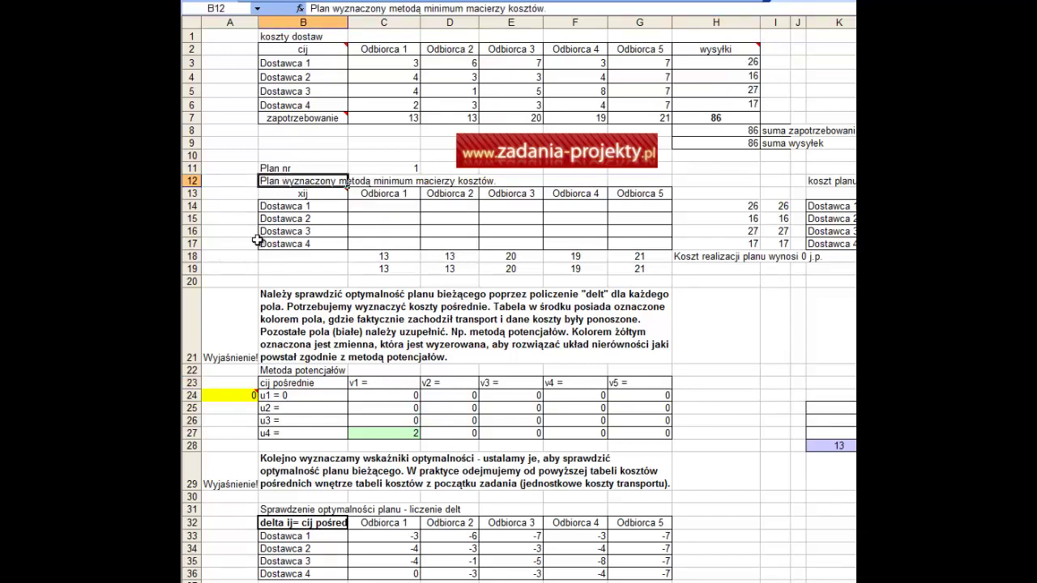
pyautogui.moveTo(379, 63); pyautogui.dragTo(656, 106)
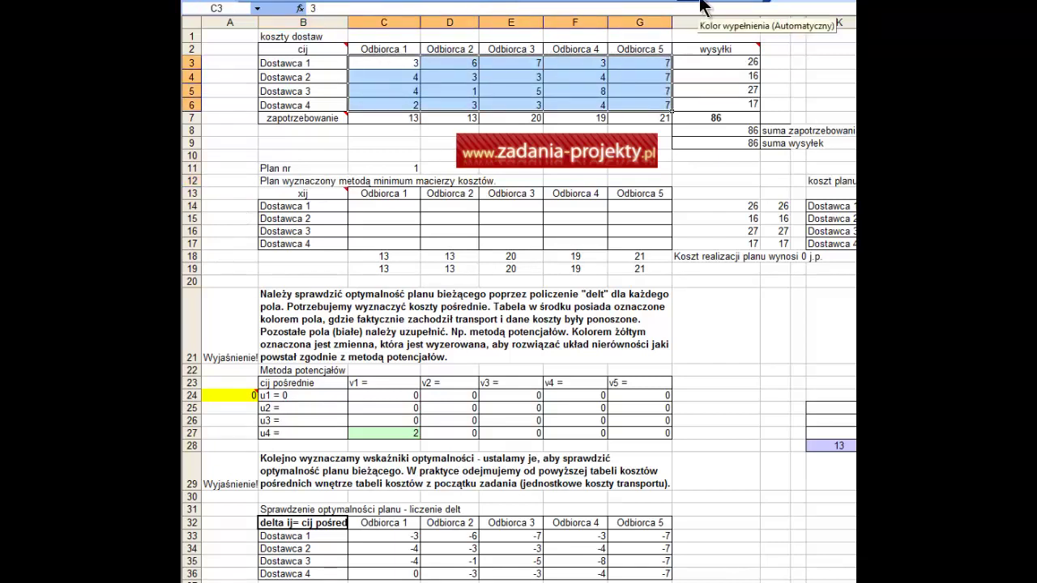
pyautogui.click(695, 2)
pyautogui.click(713, 92)
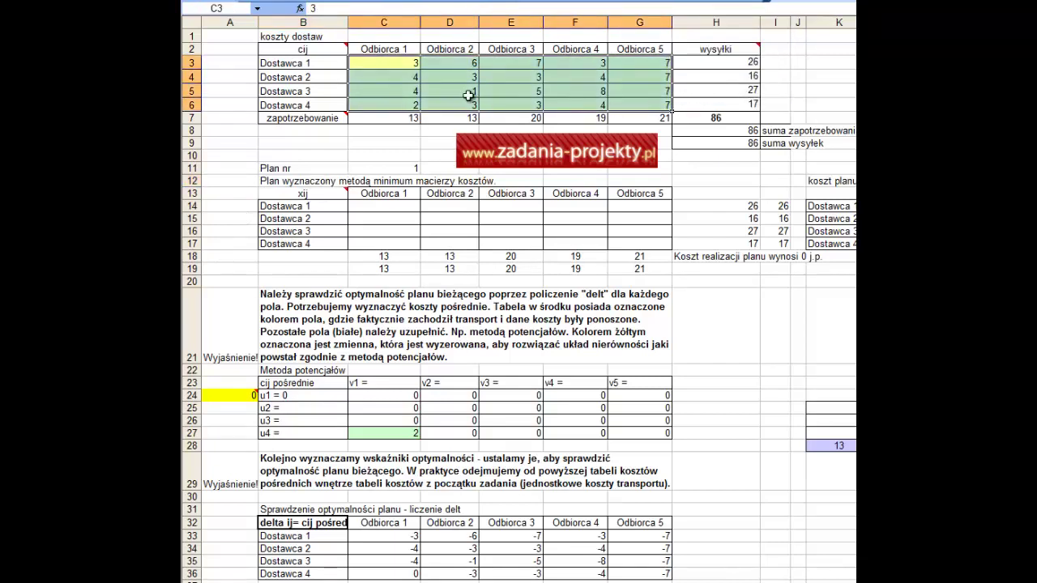
pyautogui.click(412, 89)
# - Review the delivery cost table's suppliers, recipients, demand in row 7 and shipments in column H
pyautogui.moveTo(401, 63); pyautogui.dragTo(641, 103)
pyautogui.click(397, 329)
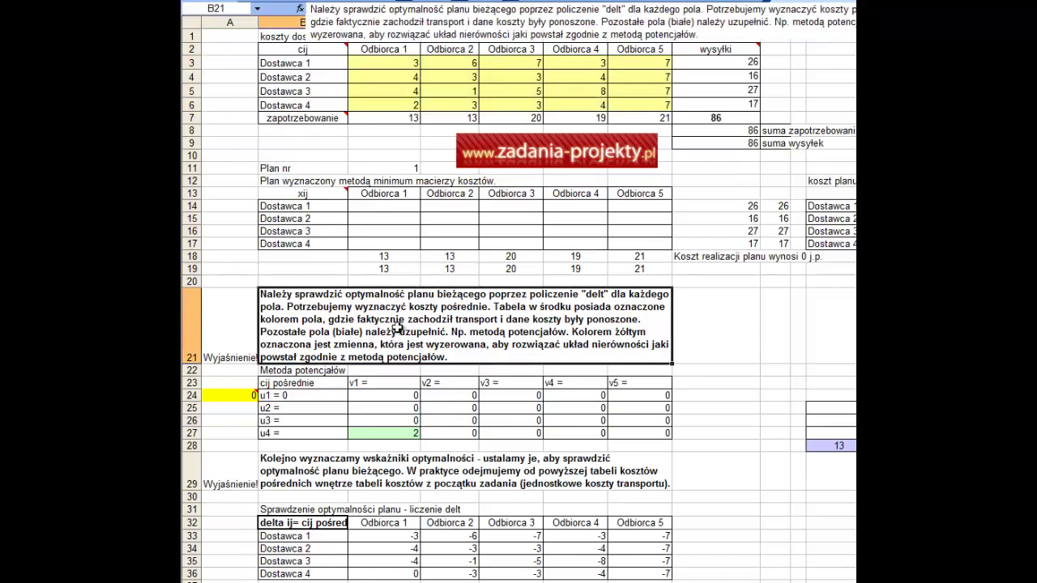
pyautogui.click(332, 132)
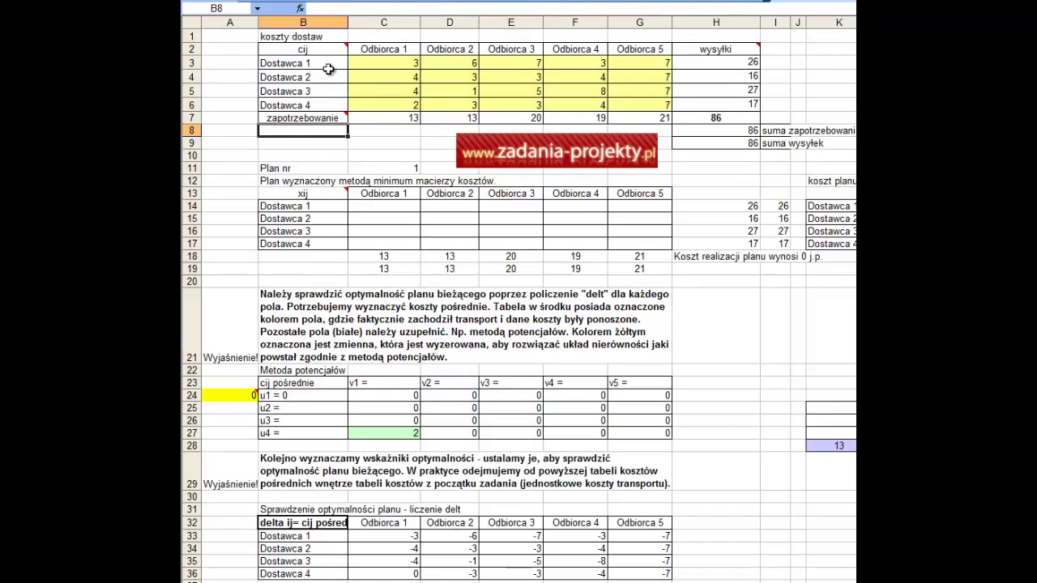
pyautogui.moveTo(328, 69); pyautogui.dragTo(316, 104)
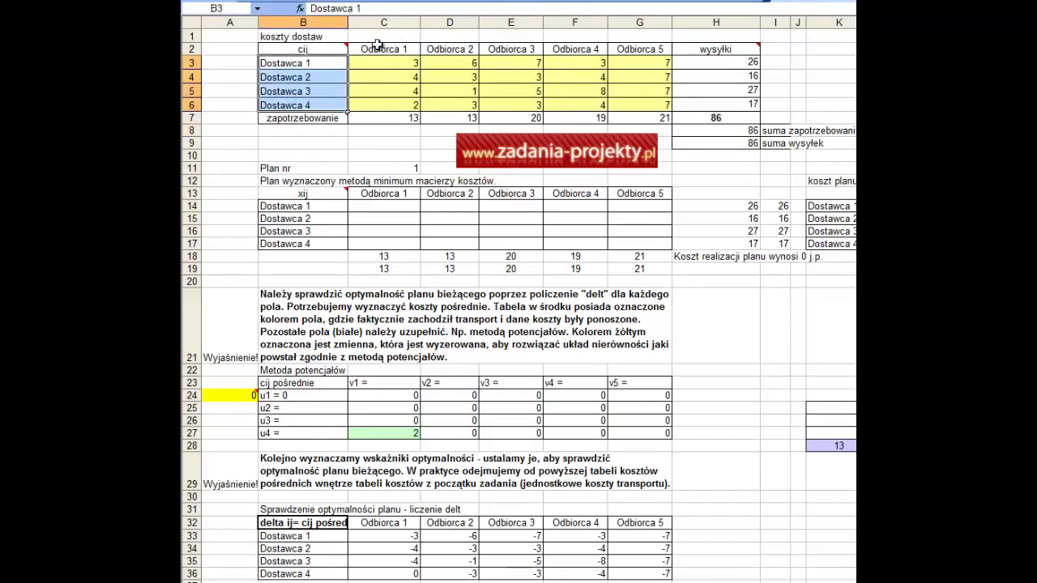
pyautogui.moveTo(378, 45); pyautogui.dragTo(627, 49)
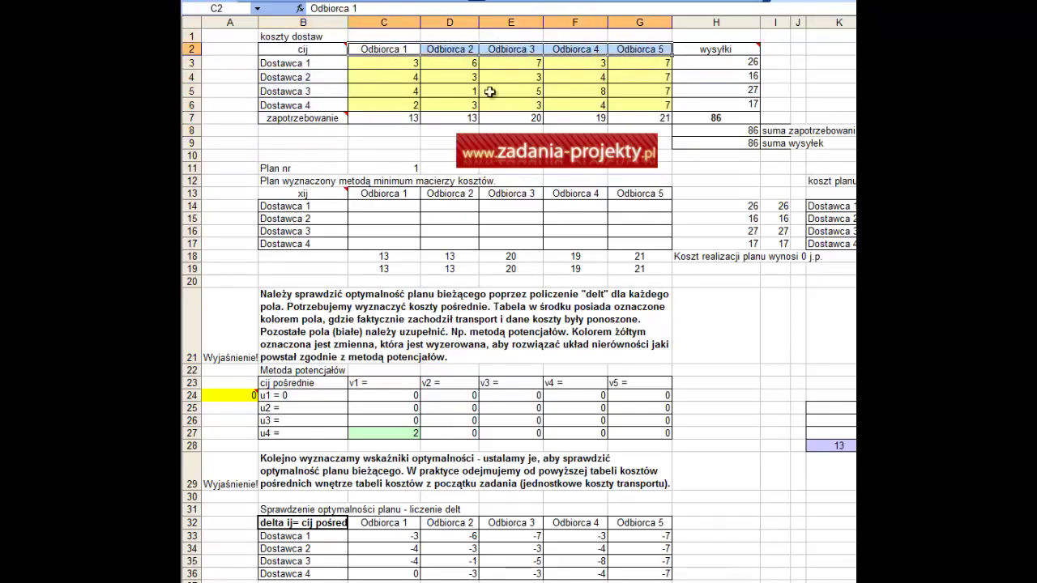
pyautogui.moveTo(384, 120); pyautogui.dragTo(640, 118)
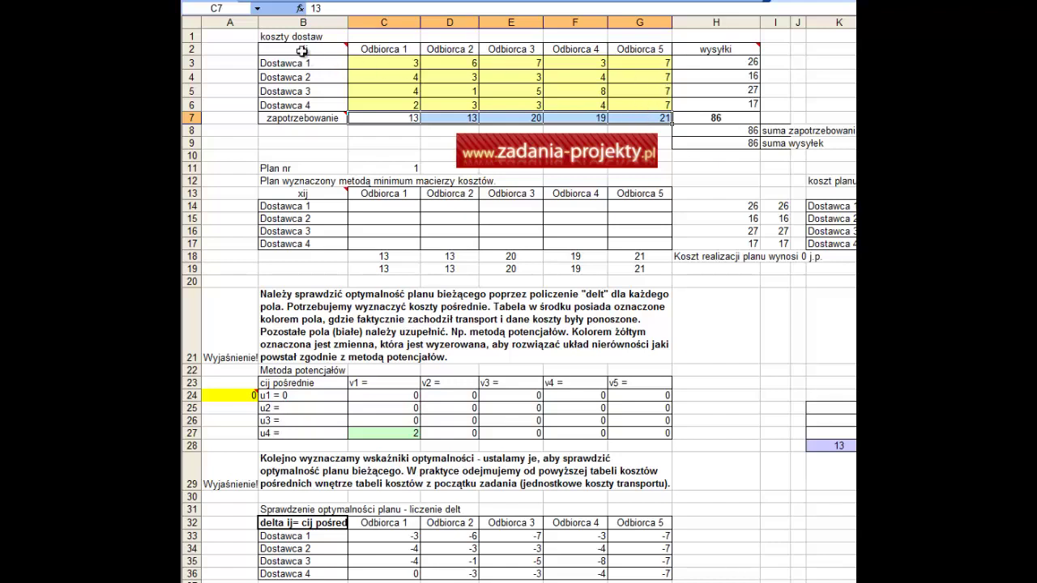
pyautogui.moveTo(289, 62); pyautogui.dragTo(279, 103)
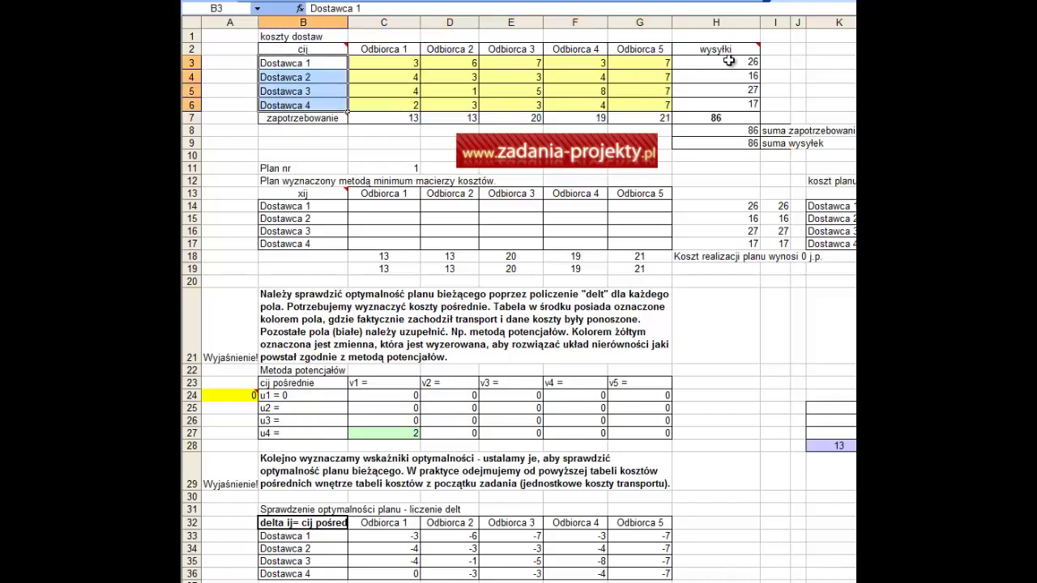
pyautogui.moveTo(729, 62); pyautogui.dragTo(713, 104)
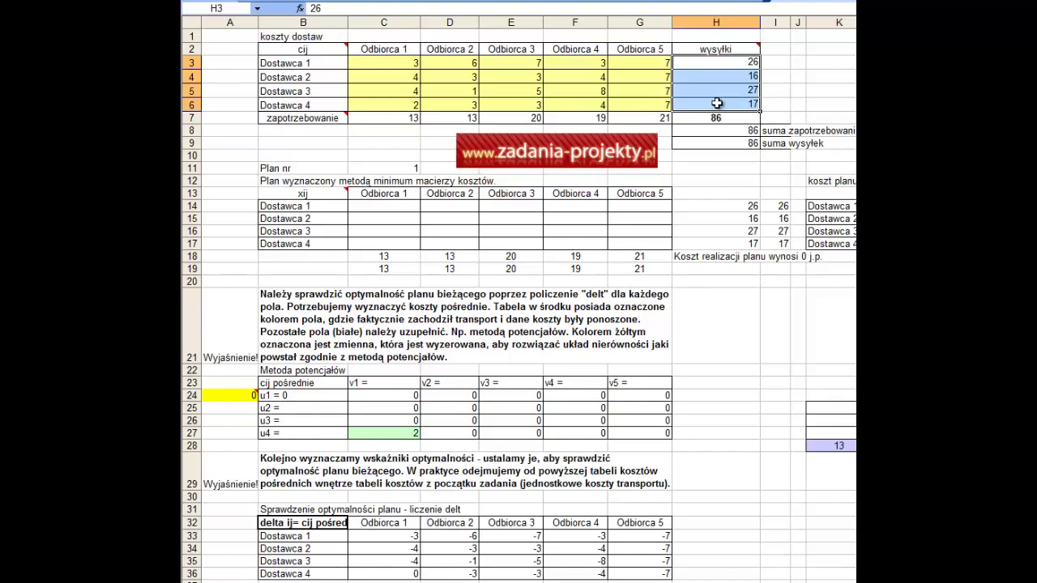
pyautogui.moveTo(294, 64); pyautogui.dragTo(285, 109)
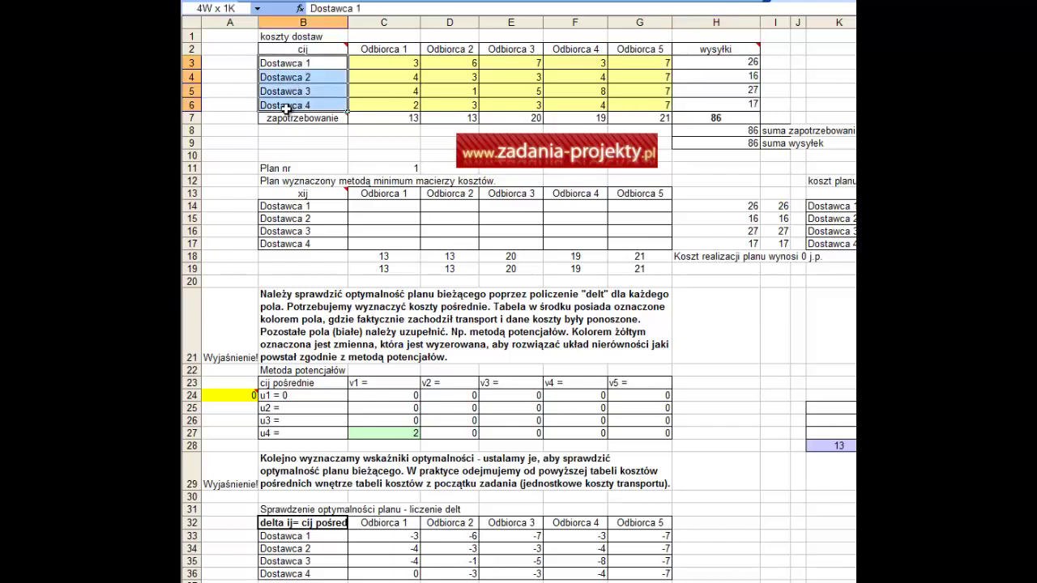
pyautogui.moveTo(374, 51); pyautogui.dragTo(627, 47)
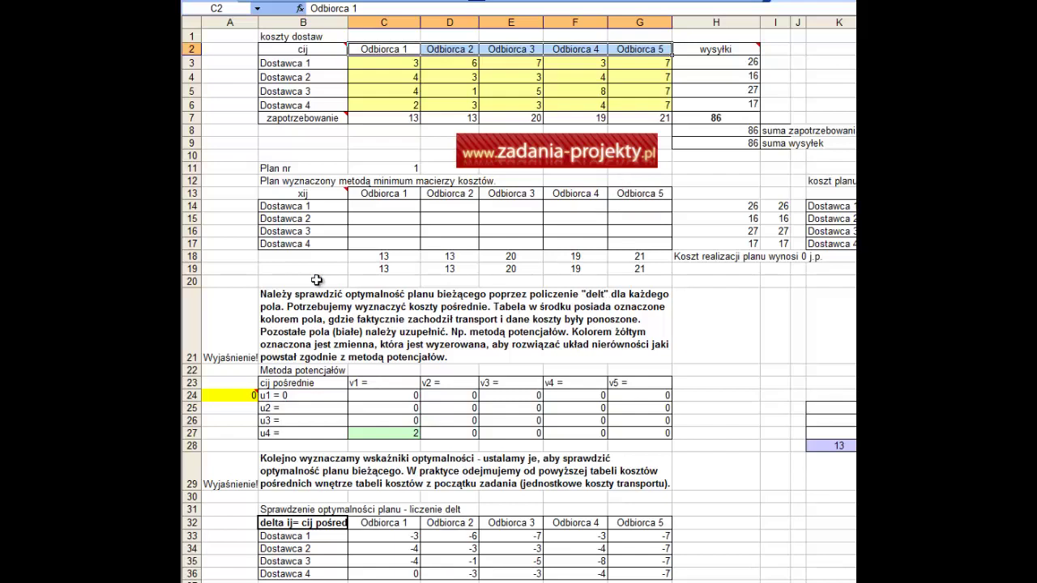
# - Compare the unit cost matrix C3:G6 with the empty transport plan C14:G17 and look for the lowest cost
pyautogui.click(381, 60)
pyautogui.moveTo(382, 60); pyautogui.dragTo(607, 100)
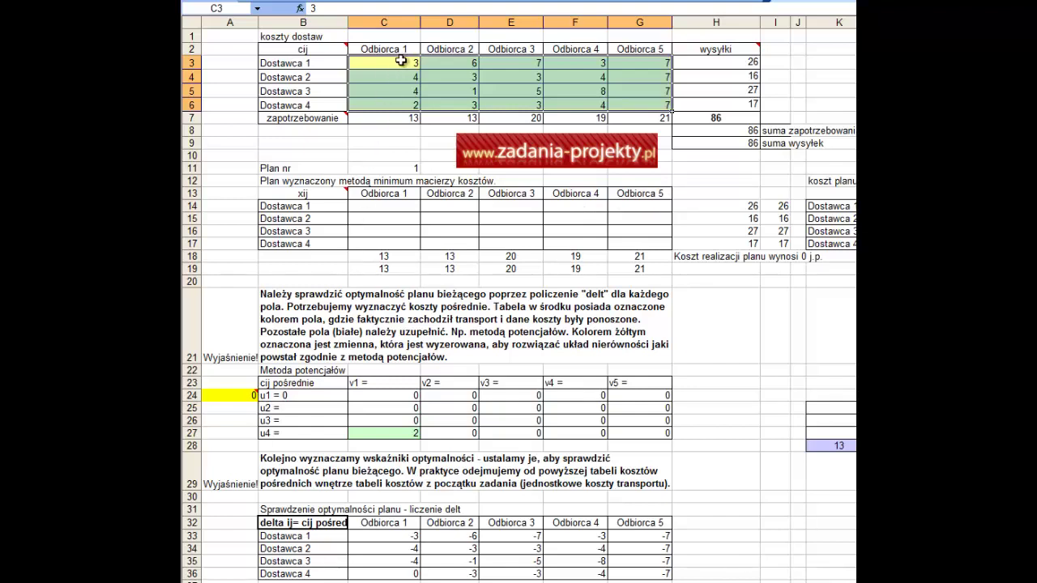
pyautogui.moveTo(403, 62); pyautogui.dragTo(620, 104)
pyautogui.click(265, 179)
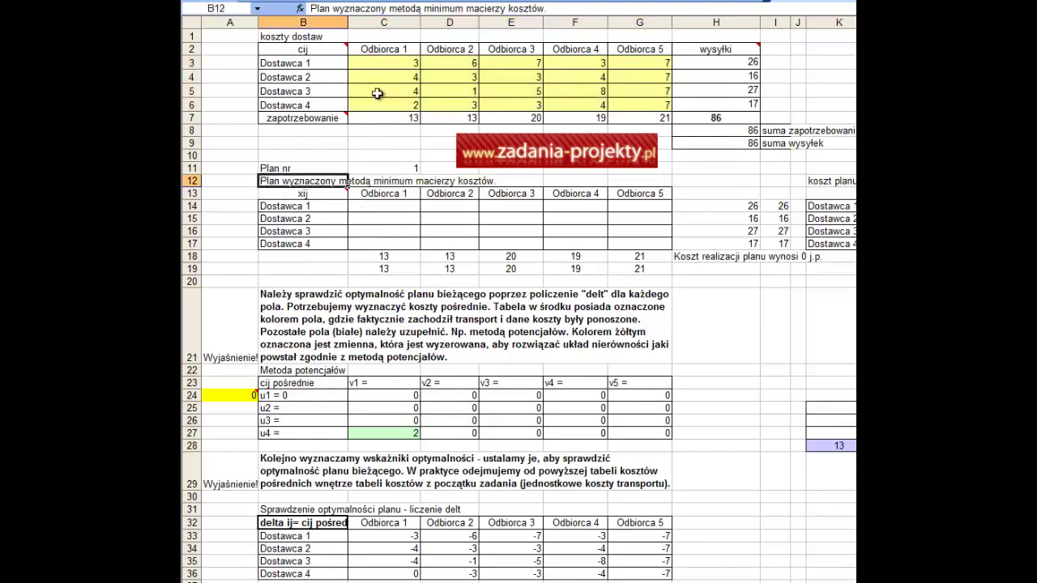
pyautogui.moveTo(378, 63); pyautogui.dragTo(635, 100)
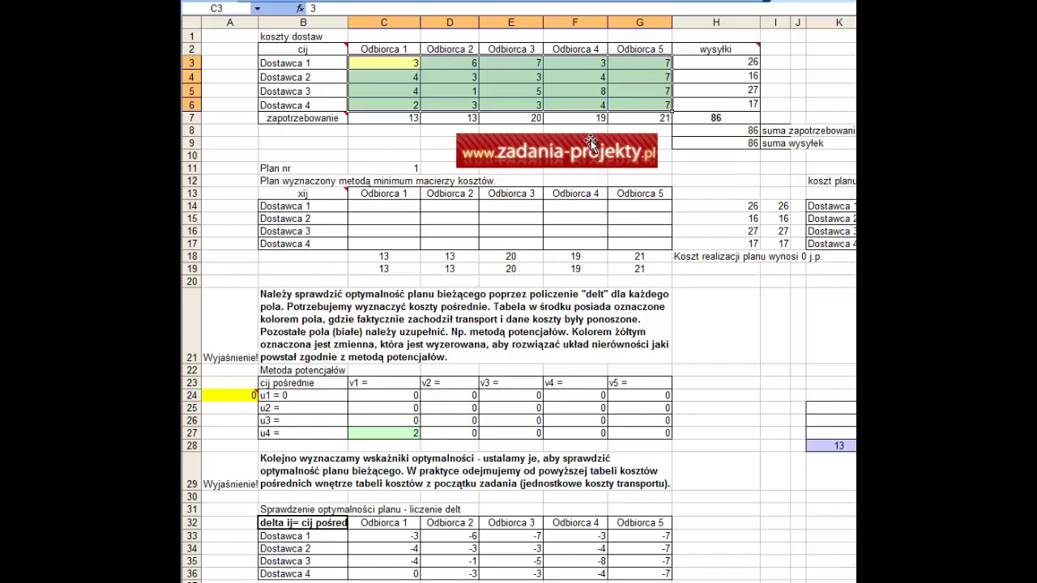
pyautogui.moveTo(401, 204); pyautogui.dragTo(624, 243)
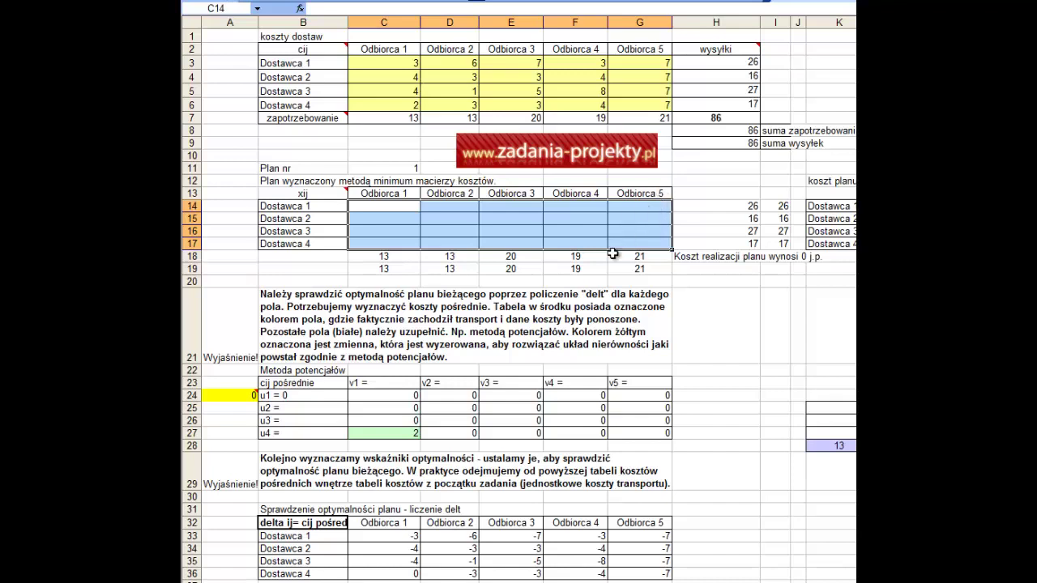
pyautogui.click(389, 61)
pyautogui.moveTo(389, 61)
pyautogui.mouseDown()
pyautogui.moveTo(627, 81)
pyautogui.moveTo(628, 103)
pyautogui.mouseUp()
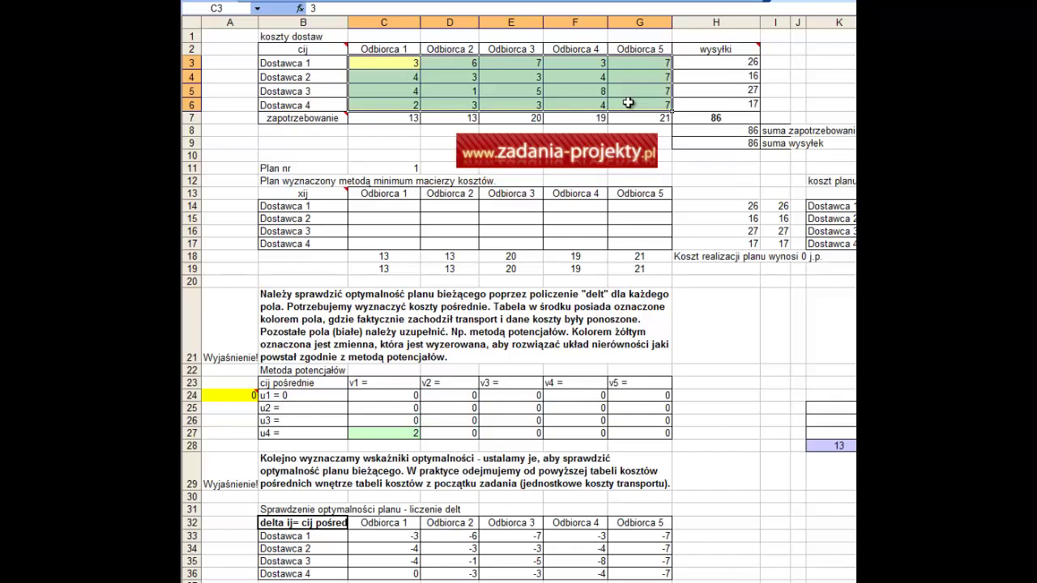
pyautogui.moveTo(628, 103); pyautogui.dragTo(403, 66)
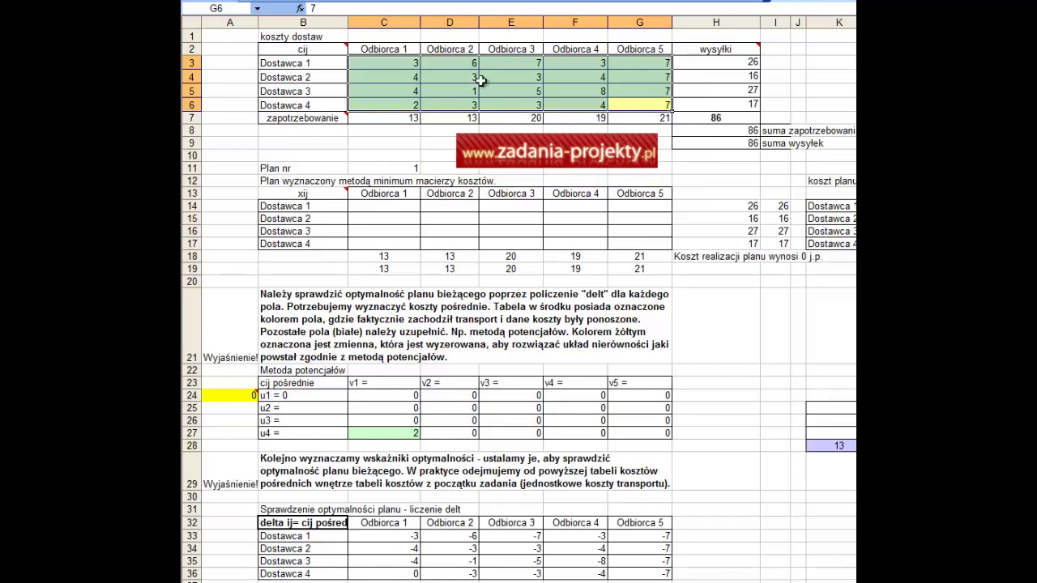
# - Enter 13 in the transport plan for Dostawca 3 to Odbiorca 2, cell D16
pyautogui.click(449, 94)
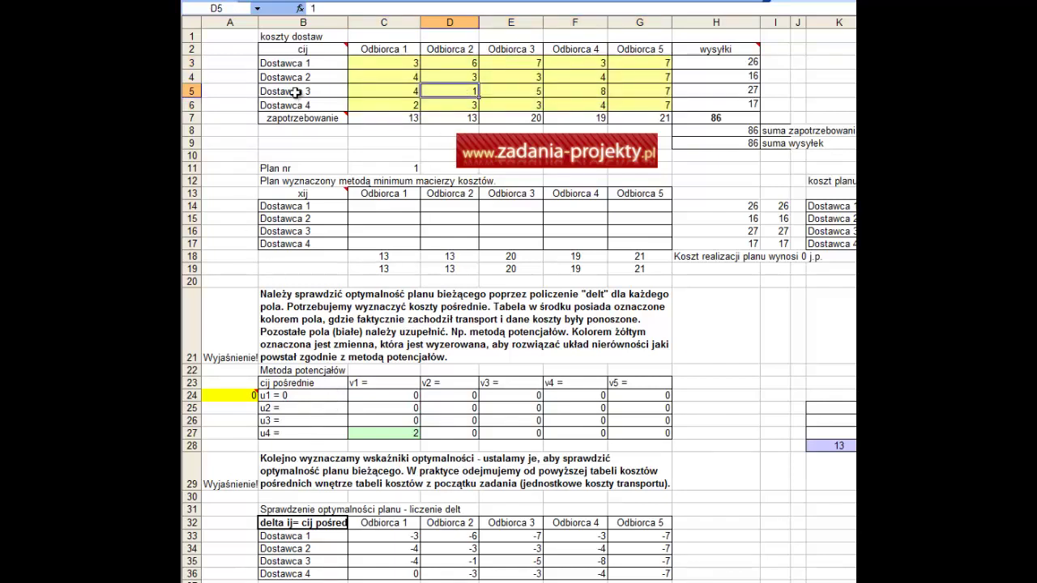
pyautogui.click(295, 92)
pyautogui.click(452, 49)
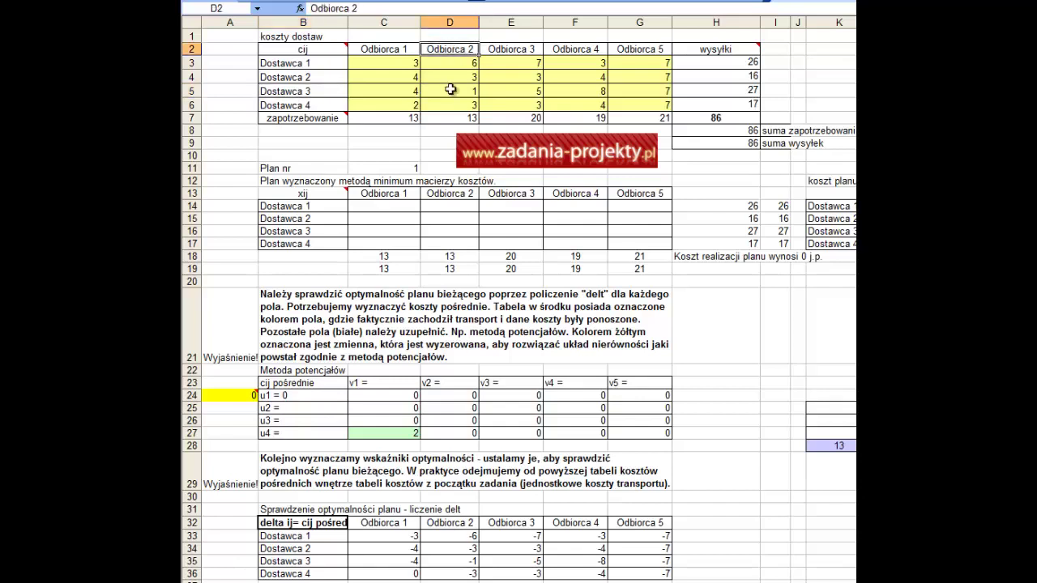
pyautogui.click(452, 90)
pyautogui.click(440, 232)
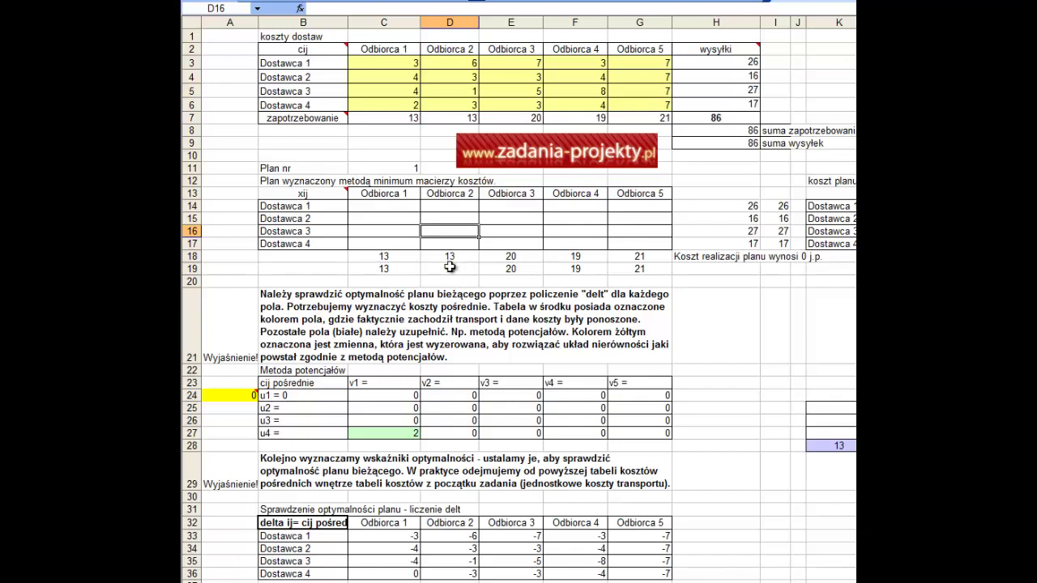
pyautogui.click(449, 268)
pyautogui.click(462, 231)
pyautogui.write('13')
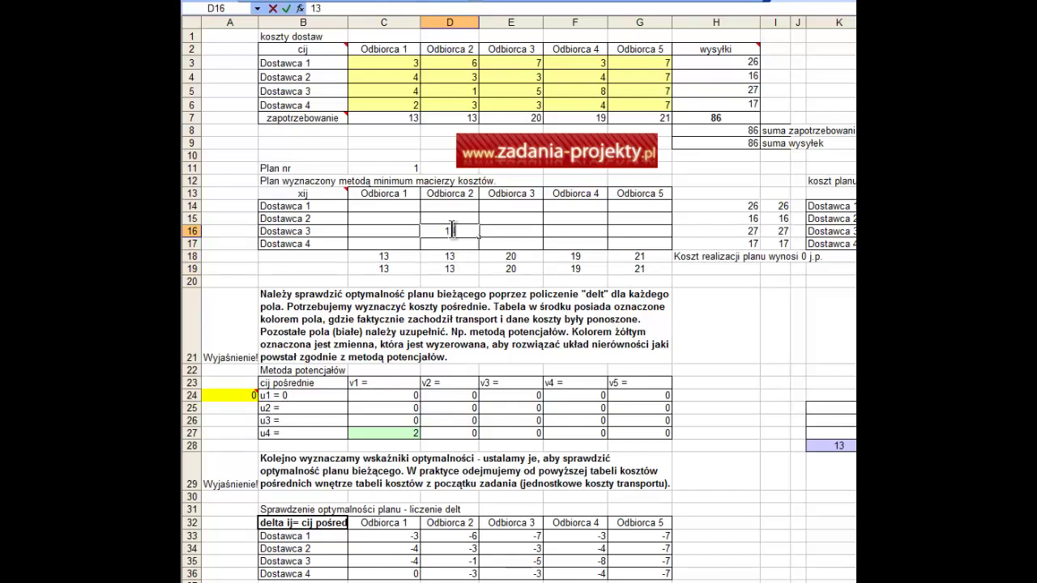
pyautogui.press('Return')
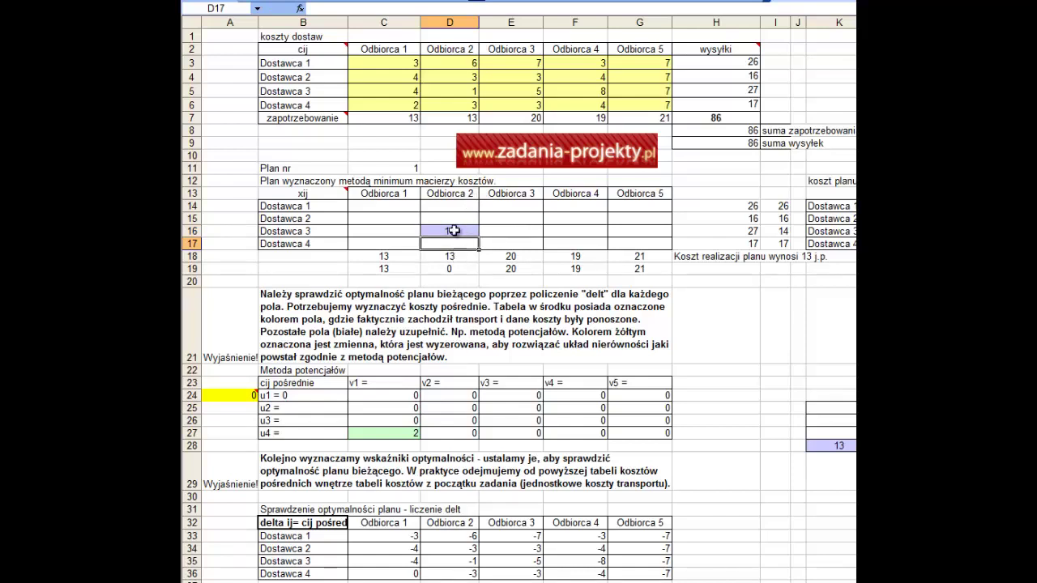
# - Remove the fill from the Odbiorca 2 unit costs in D3:D6, and check that recipient's remaining demand in D19
pyautogui.moveTo(454, 105); pyautogui.dragTo(457, 66)
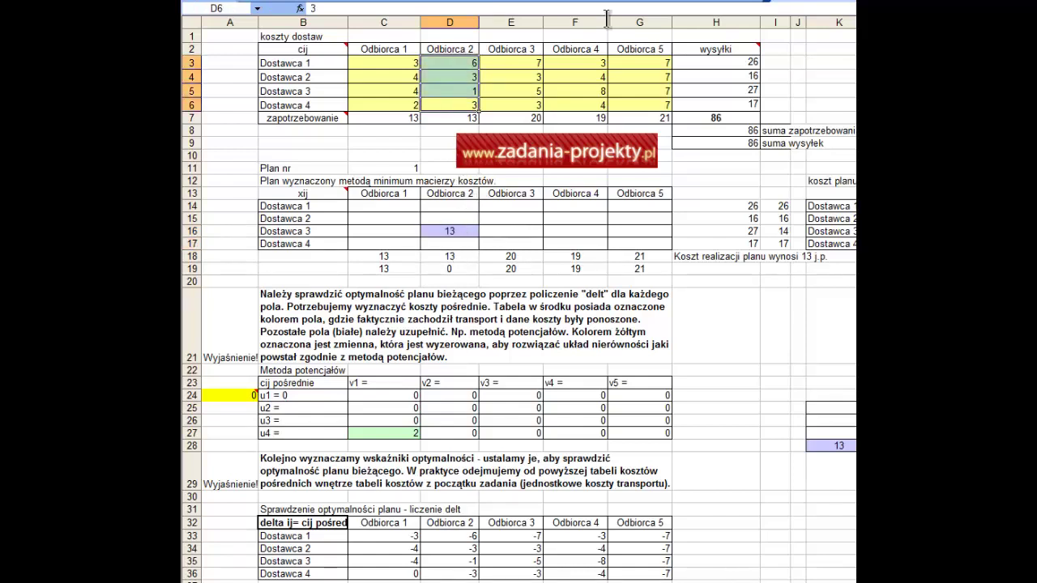
pyautogui.click(702, 3)
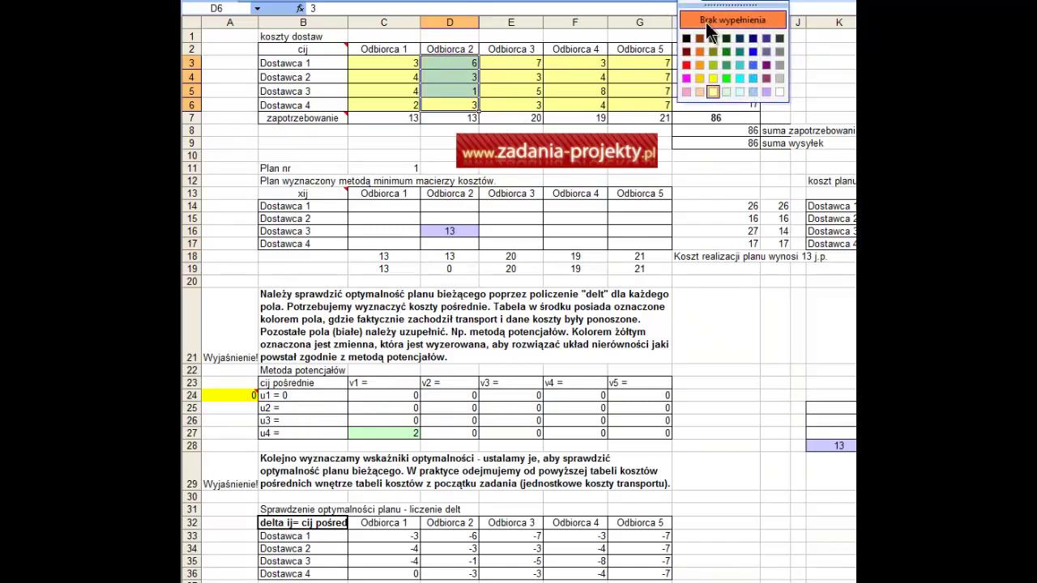
pyautogui.click(729, 20)
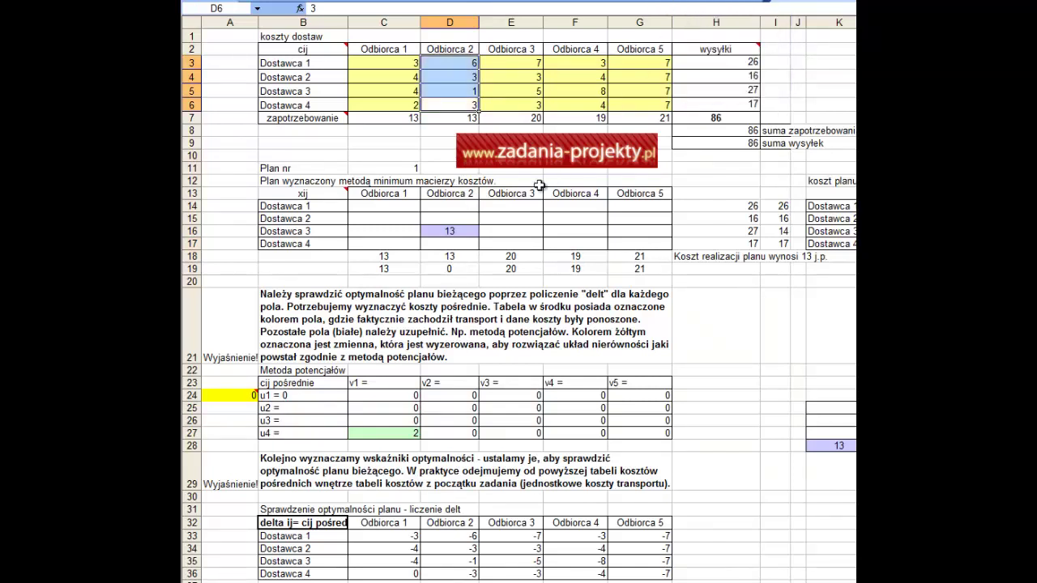
pyautogui.click(440, 270)
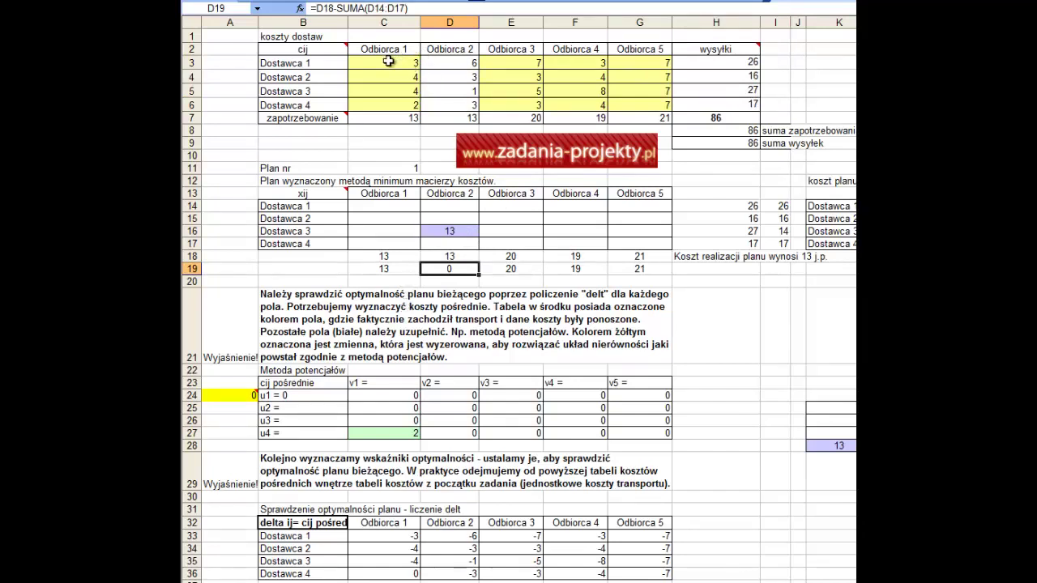
# - Find the lowest cost still highlighted, enter 13 for Dostawca 4 to Odbiorca 1 in C17, and check the supplier's remaining supply
pyautogui.moveTo(389, 62); pyautogui.dragTo(378, 103)
pyautogui.moveTo(509, 104); pyautogui.dragTo(620, 63)
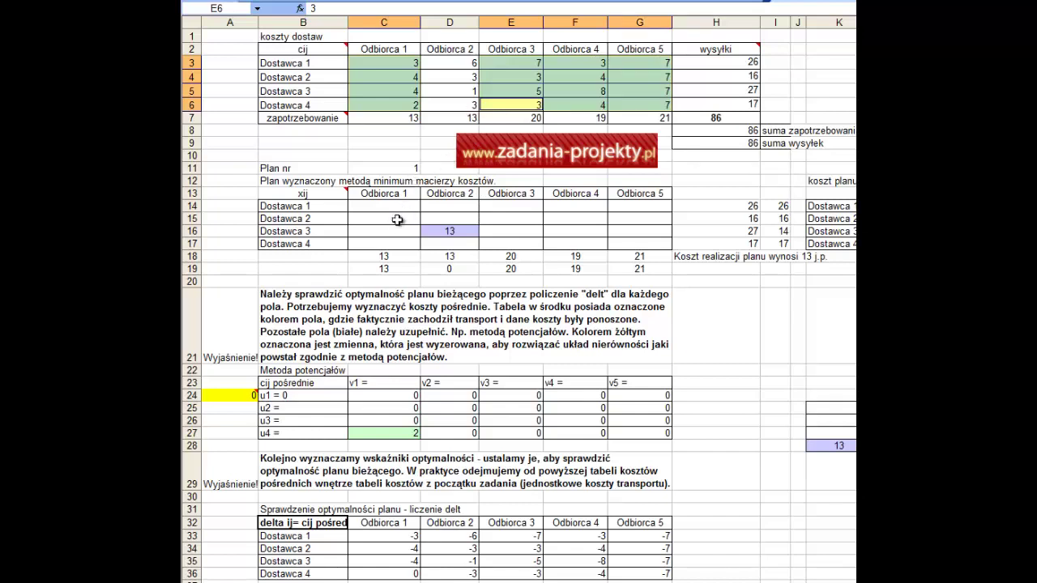
pyautogui.click(392, 104)
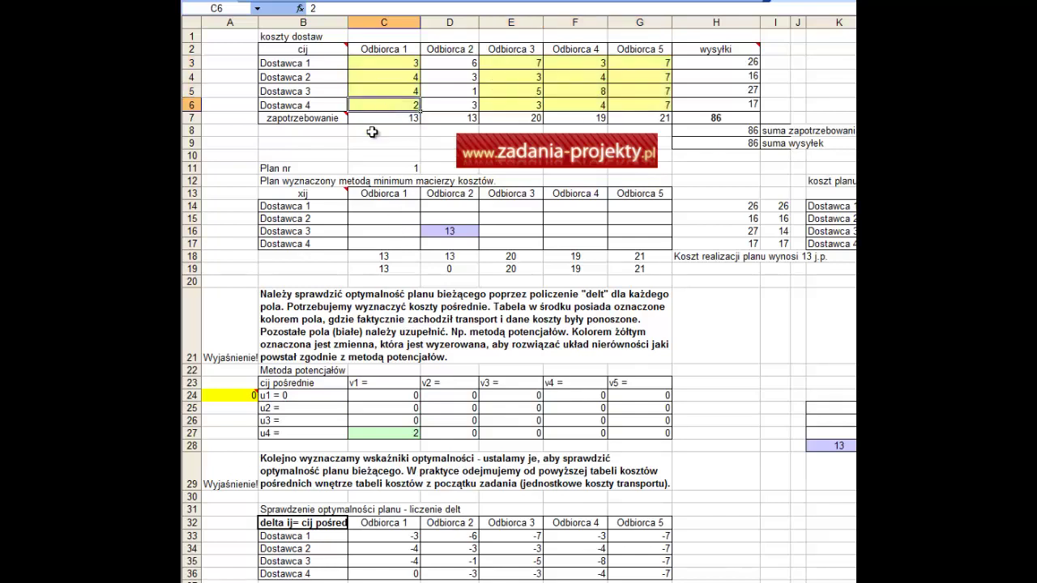
pyautogui.click(376, 244)
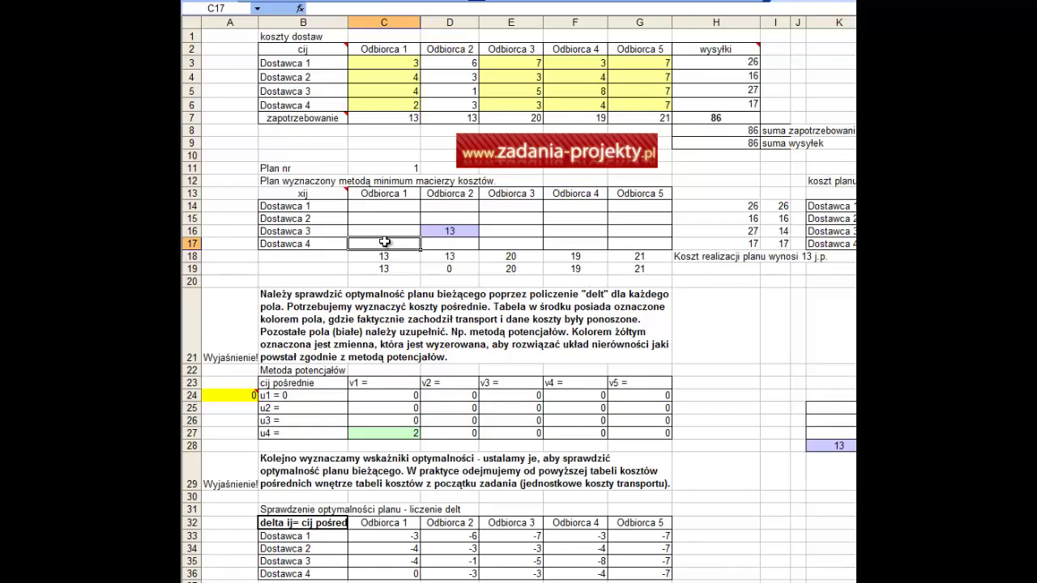
pyautogui.write('13')
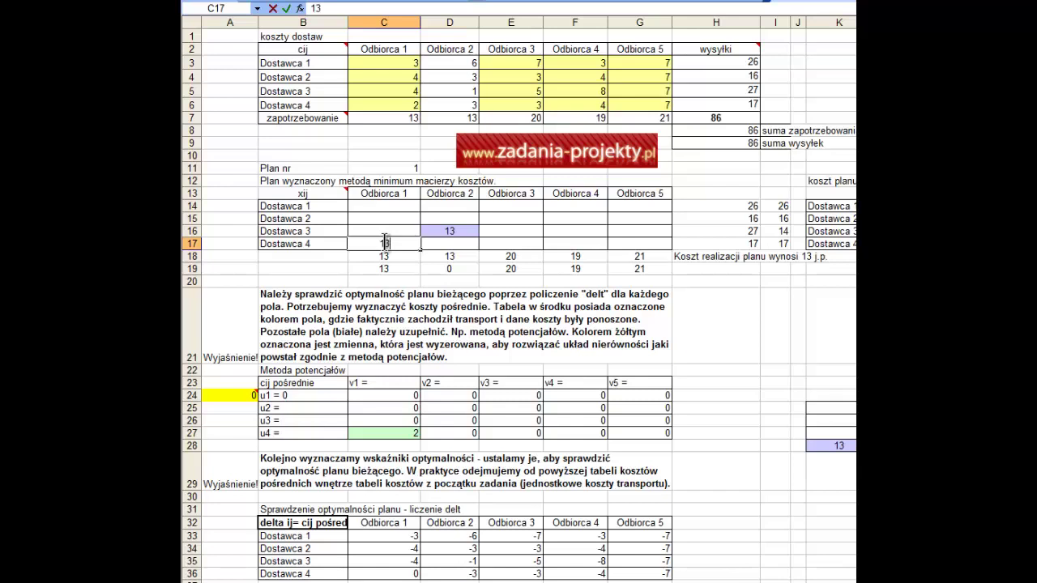
pyautogui.press('Return')
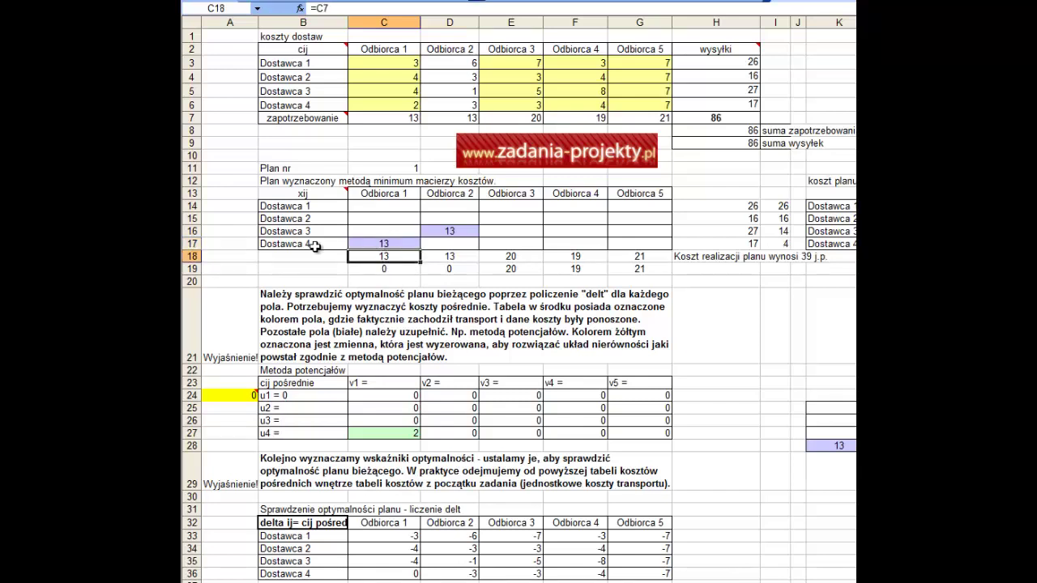
pyautogui.click(753, 243)
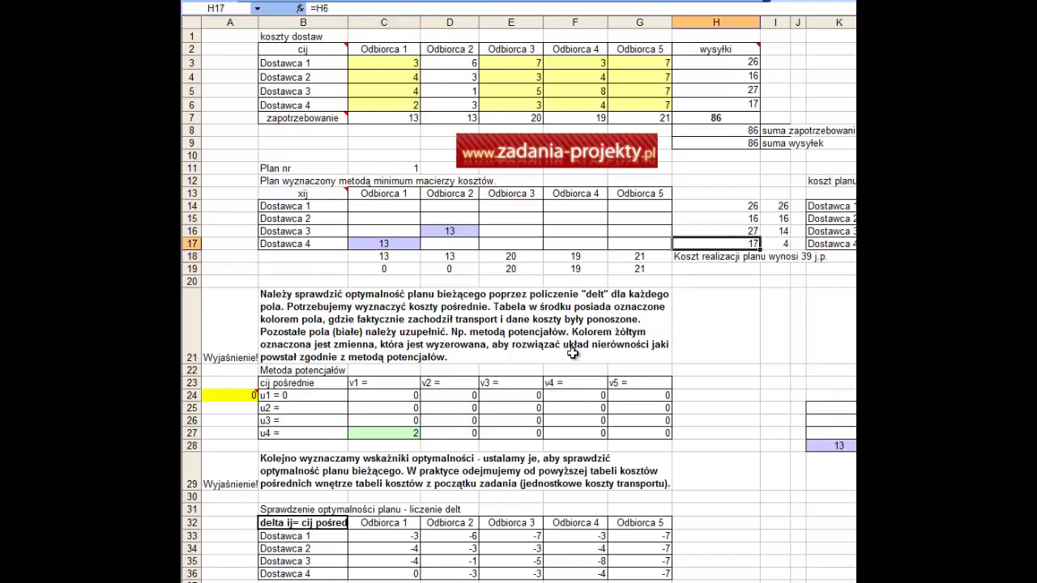
pyautogui.click(781, 243)
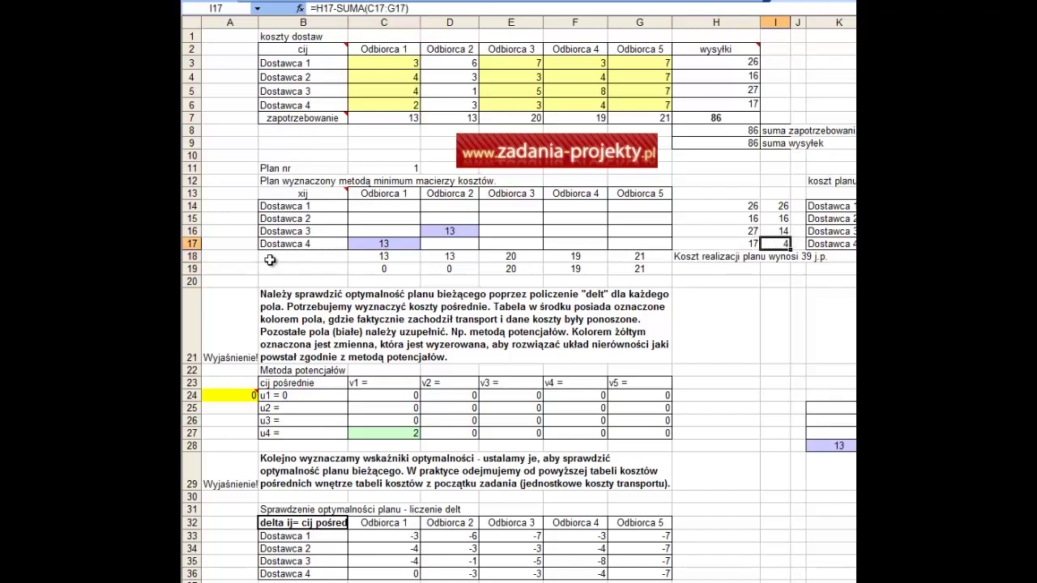
# - Remove the yellow fill from the Odbiorca 1 unit costs in C3:C6
pyautogui.moveTo(405, 105); pyautogui.dragTo(404, 63)
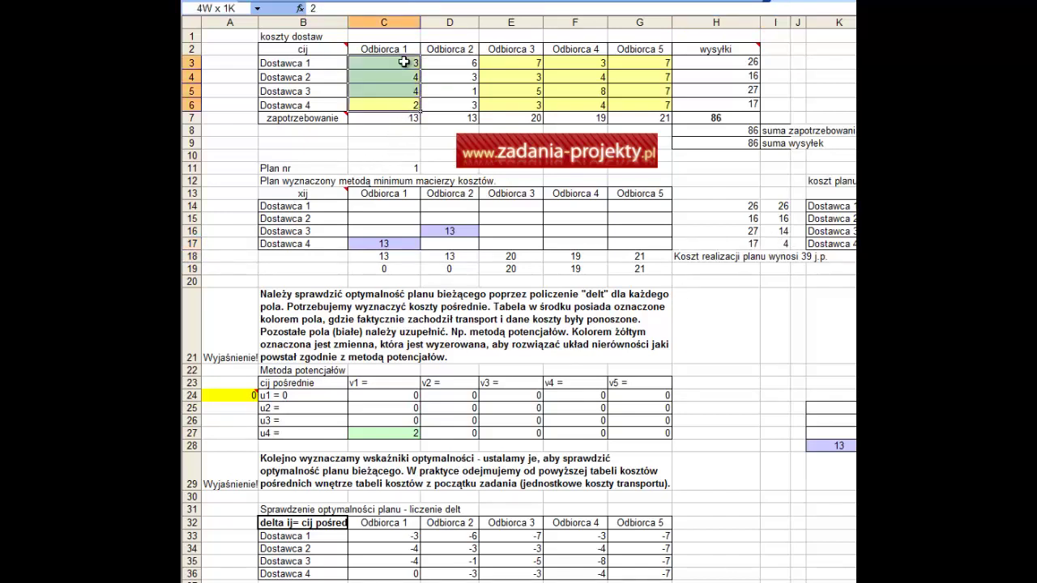
pyautogui.click(687, 6)
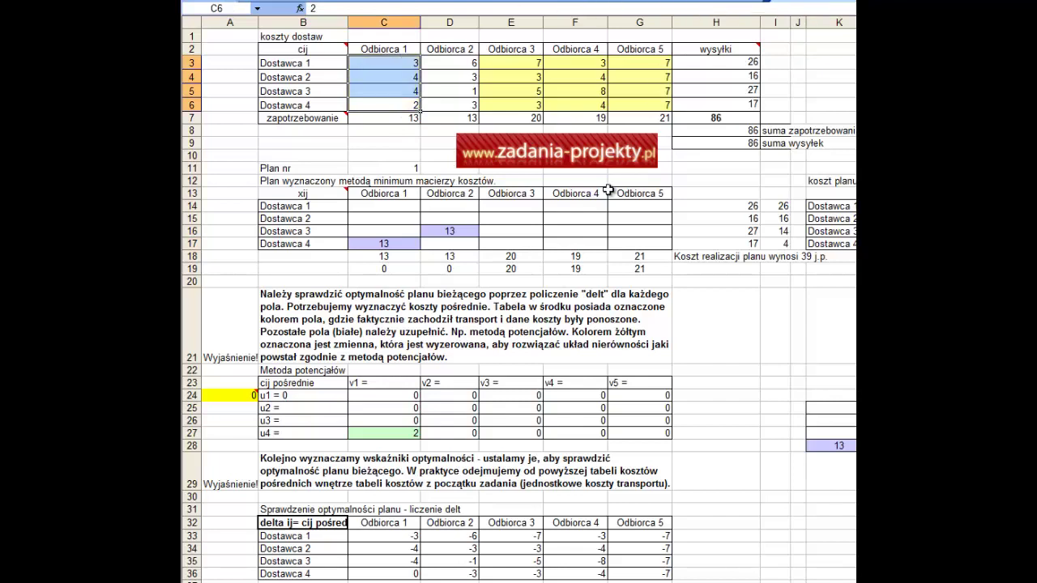
pyautogui.click(538, 209)
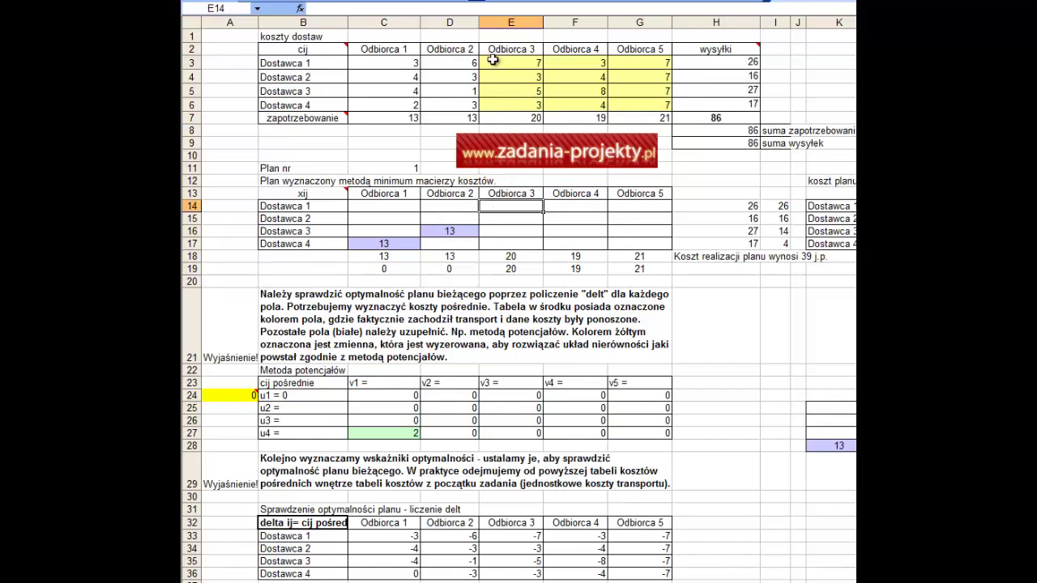
# - Compare the unit costs still highlighted in E3:G6 to find the lowest ones
pyautogui.moveTo(492, 60)
pyautogui.mouseDown()
pyautogui.moveTo(591, 76)
pyautogui.moveTo(621, 100)
pyautogui.mouseUp()
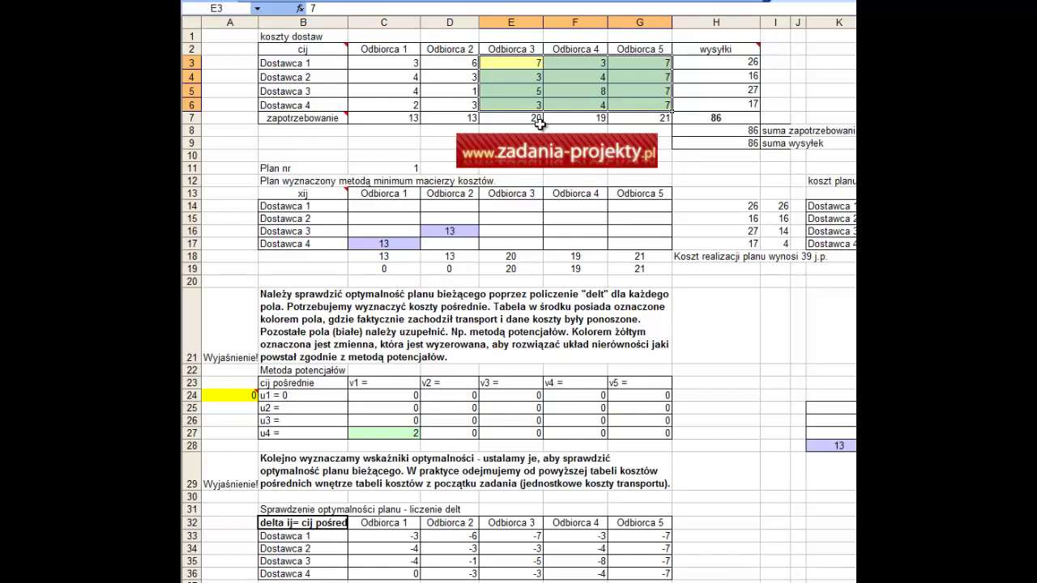
pyautogui.click(591, 102)
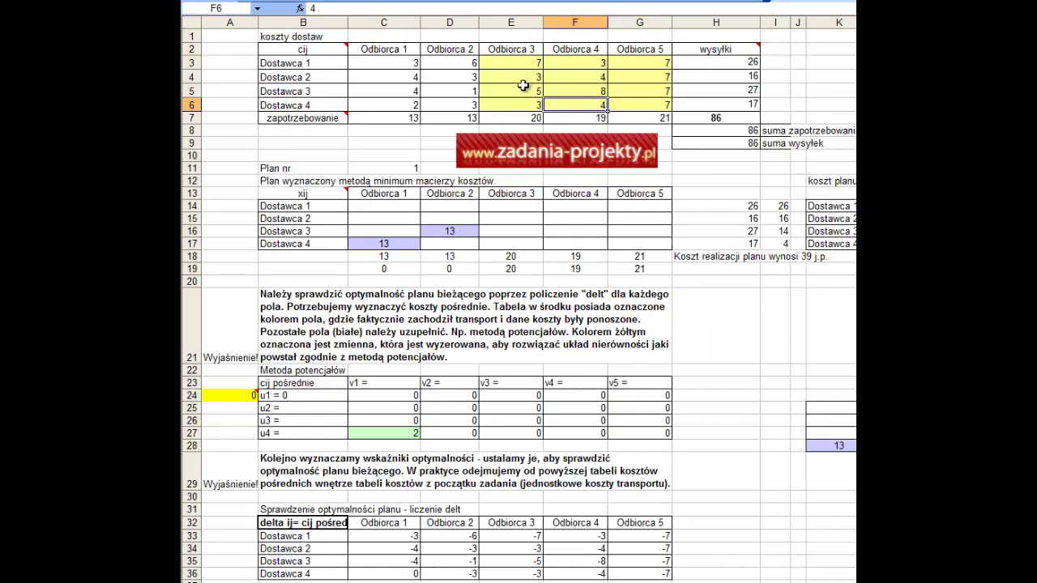
pyautogui.click(528, 77)
pyautogui.click(577, 62)
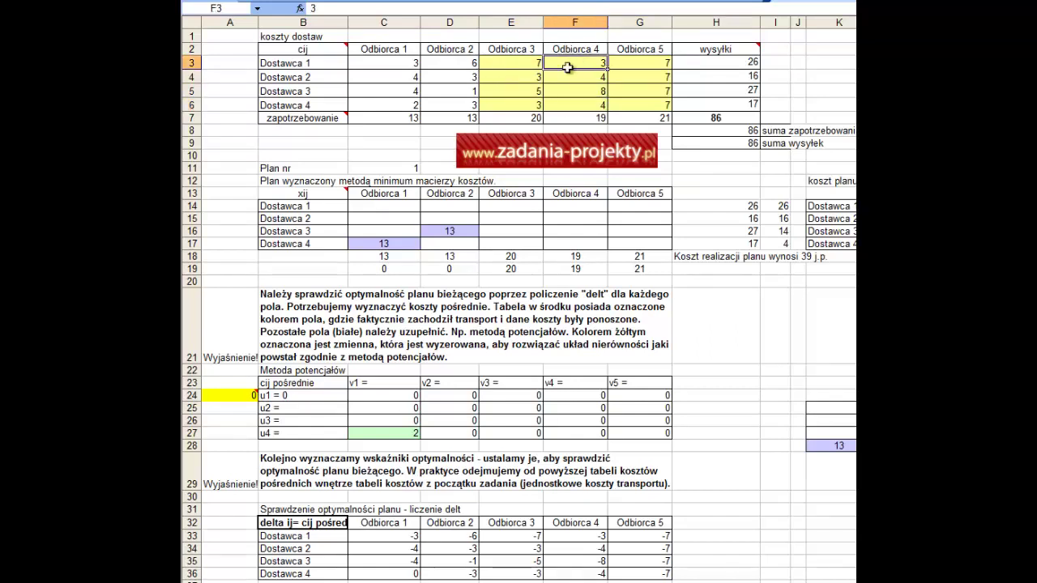
pyautogui.click(520, 103)
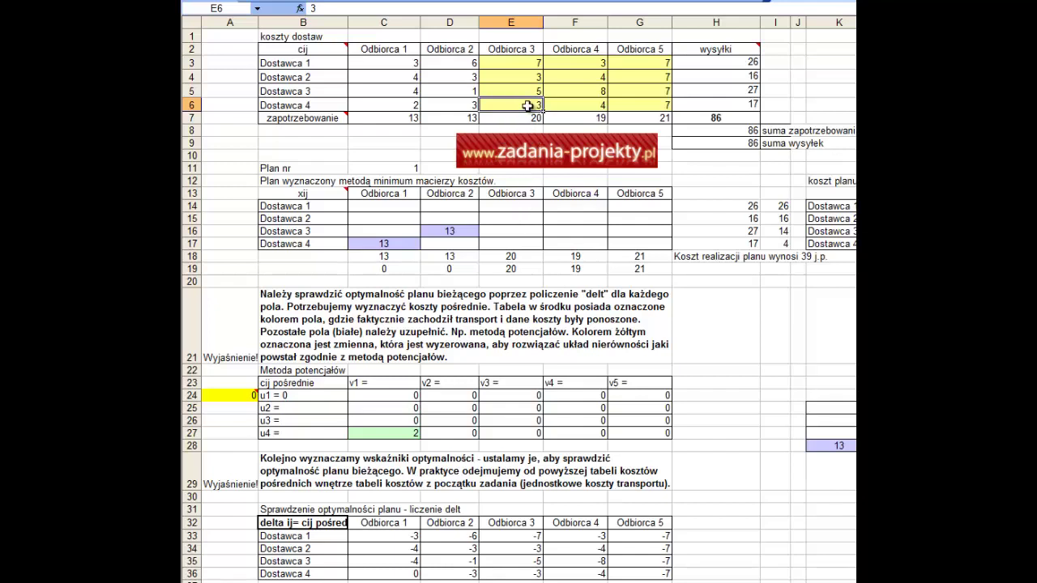
# - Check Odbiorca 3's demand and Dostawca 4's remaining supply, and enter 4 for Dostawca 4 to Odbiorca 3 in E17
pyautogui.click(514, 243)
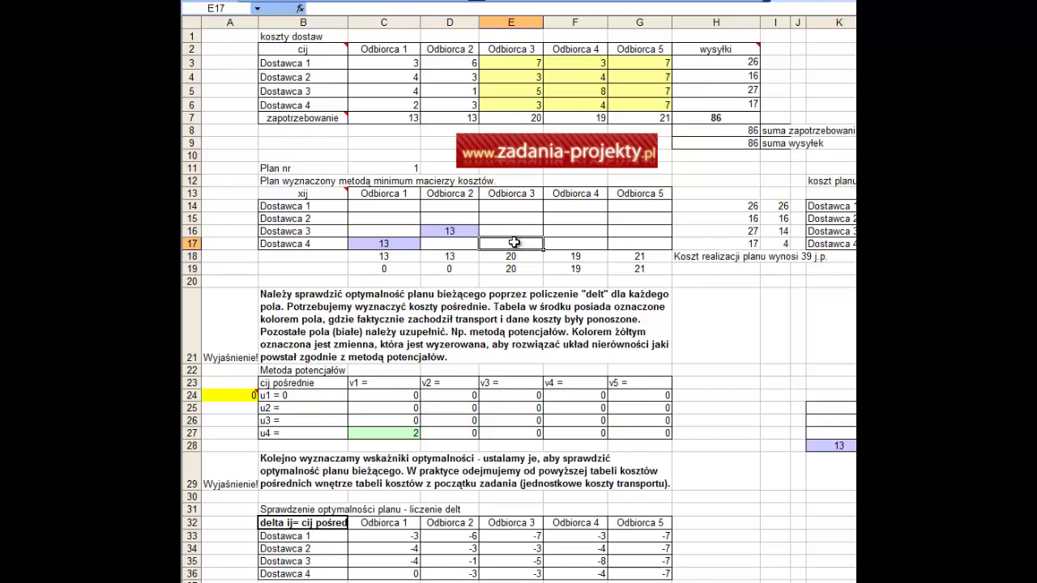
pyautogui.click(520, 199)
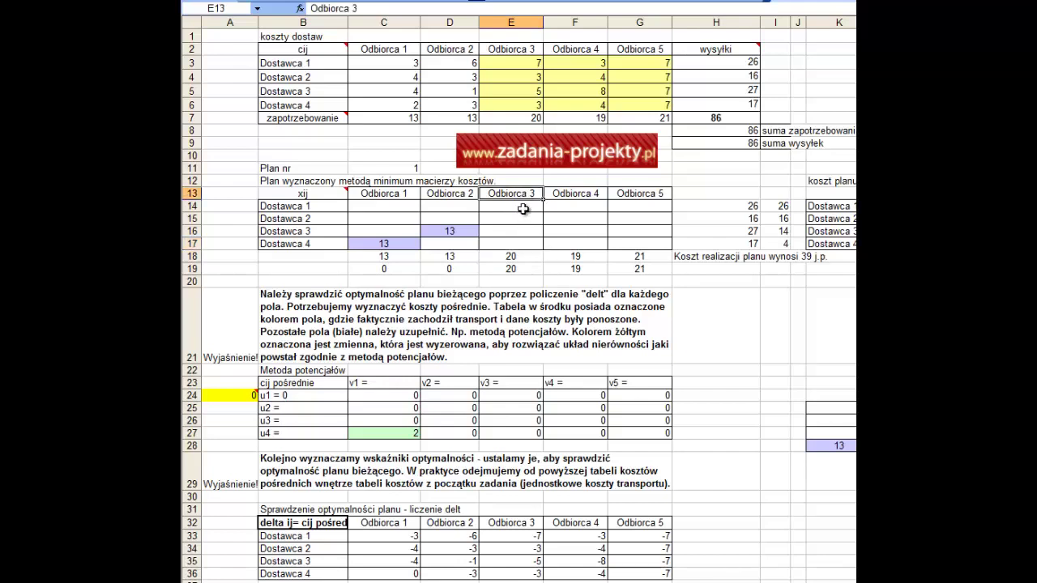
pyautogui.click(515, 256)
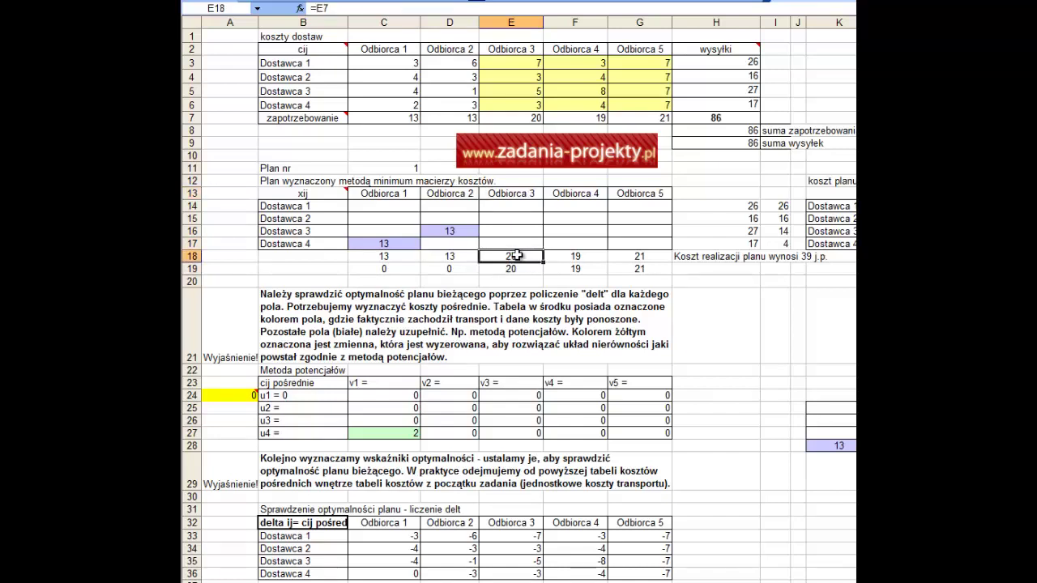
pyautogui.click(298, 245)
pyautogui.click(510, 241)
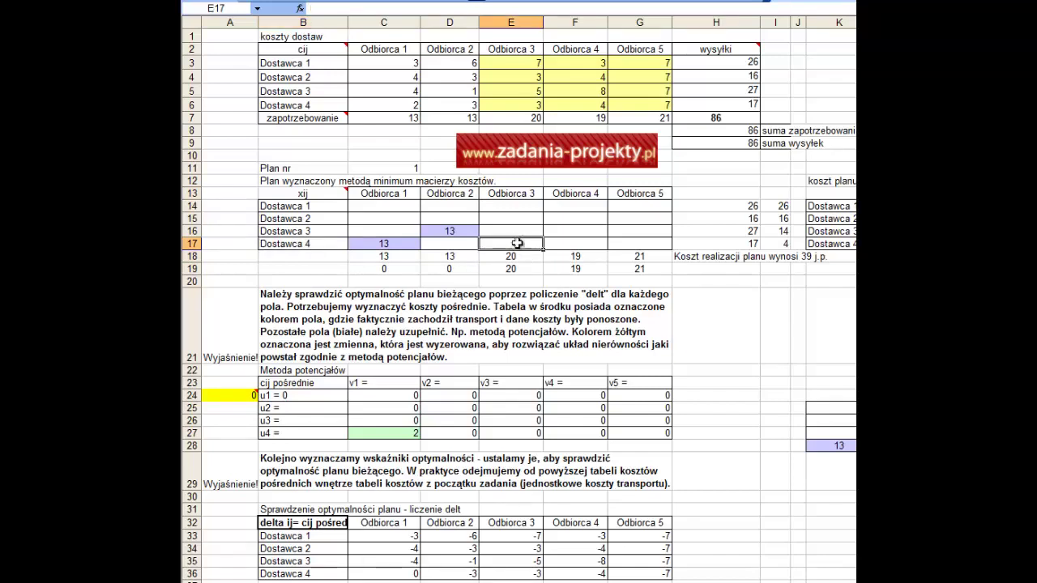
pyautogui.click(775, 244)
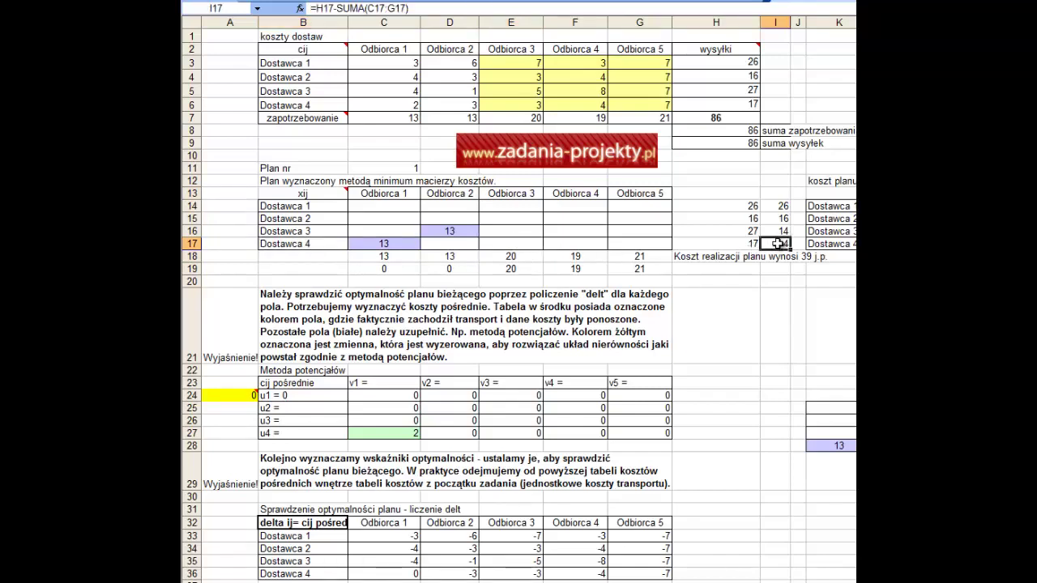
pyautogui.click(513, 245)
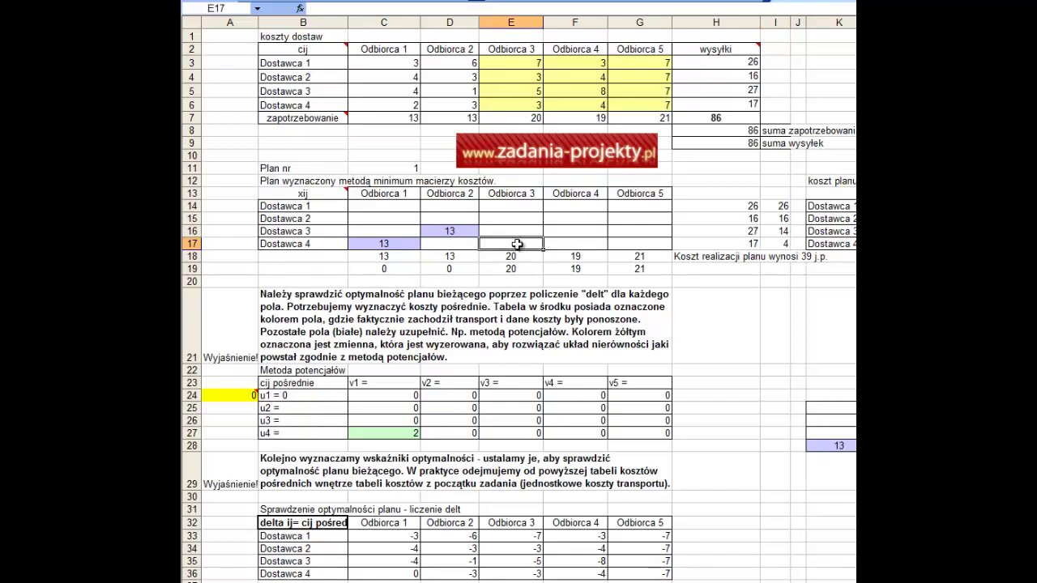
pyautogui.write('4')
pyautogui.press('Return')
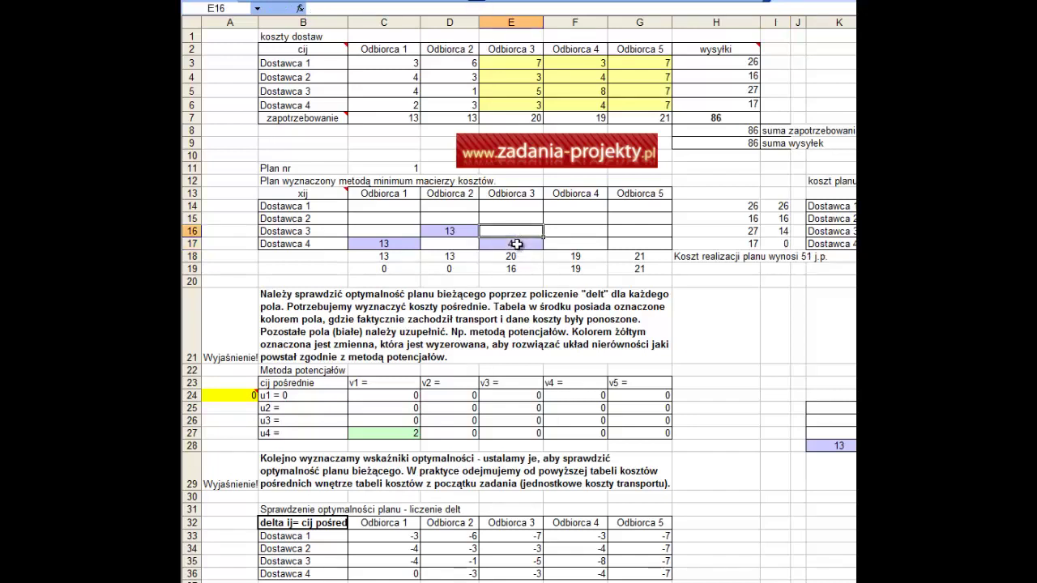
# - Remove the fill from the Dostawca 4 unit costs in E6:G6 and review the costs still highlighted in E3:G5
pyautogui.moveTo(643, 103); pyautogui.dragTo(483, 106)
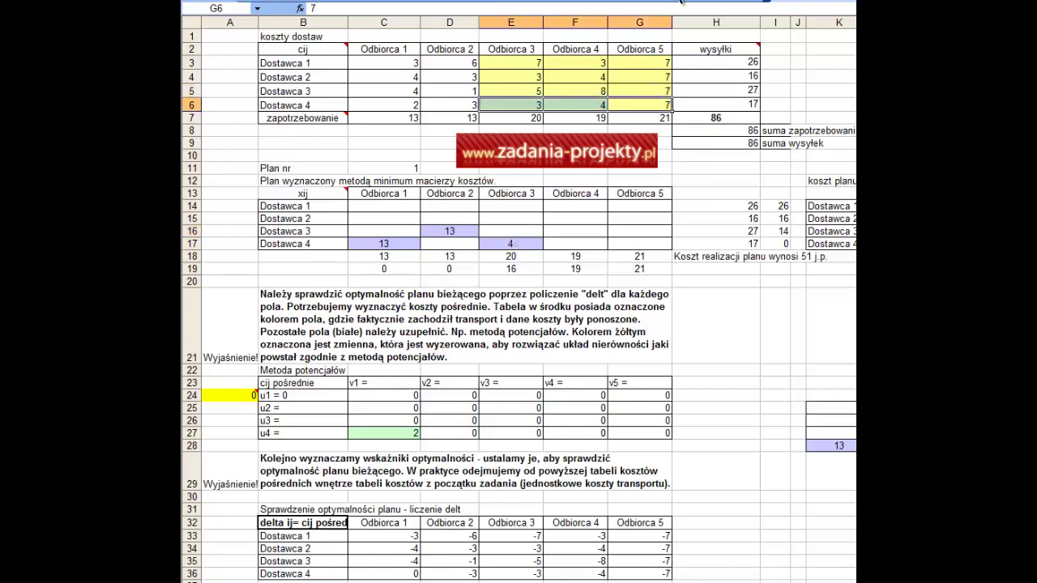
pyautogui.click(695, 5)
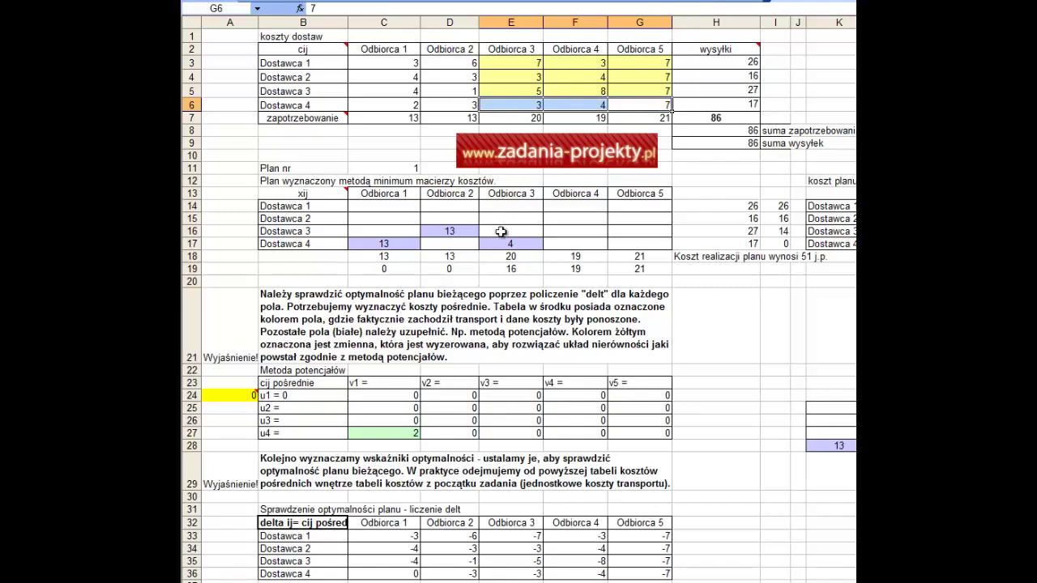
pyautogui.moveTo(511, 63); pyautogui.dragTo(646, 87)
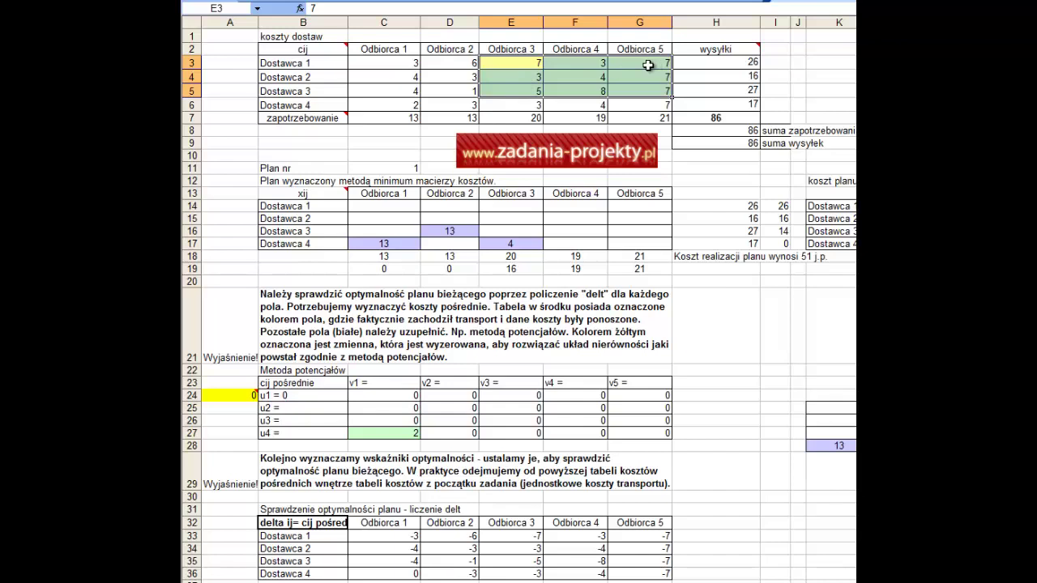
# - Compare the lowest highlighted costs in E4 and F3, and enter 16 for Dostawca 2 to Odbiorca 3 in E15
pyautogui.click(515, 76)
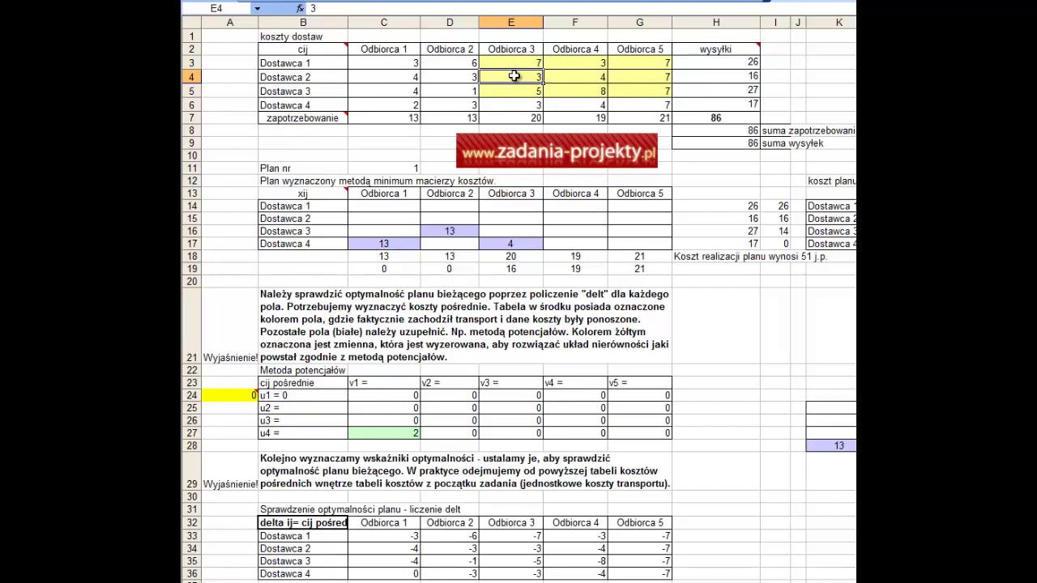
pyautogui.click(570, 58)
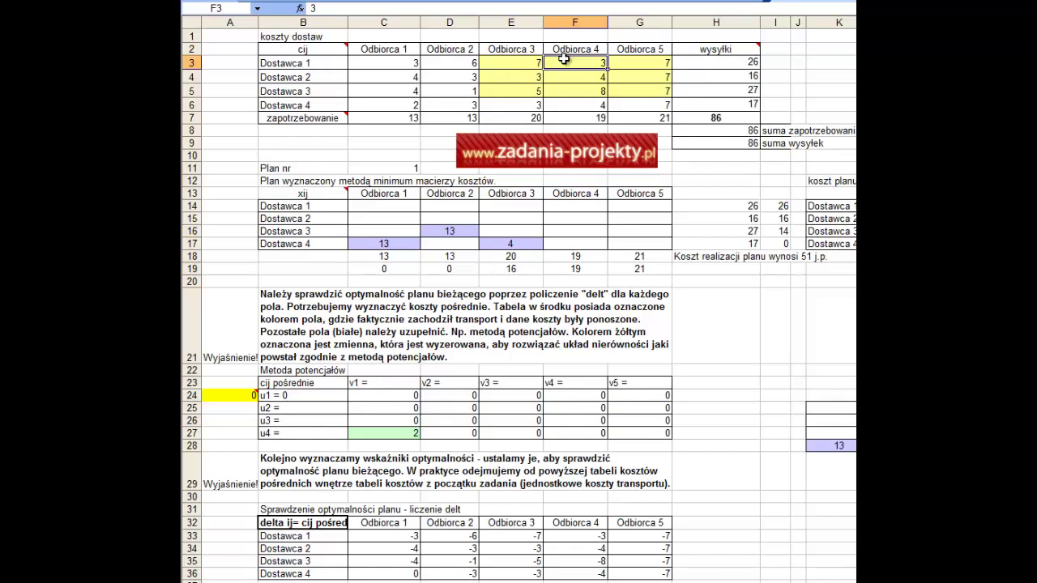
pyautogui.click(514, 218)
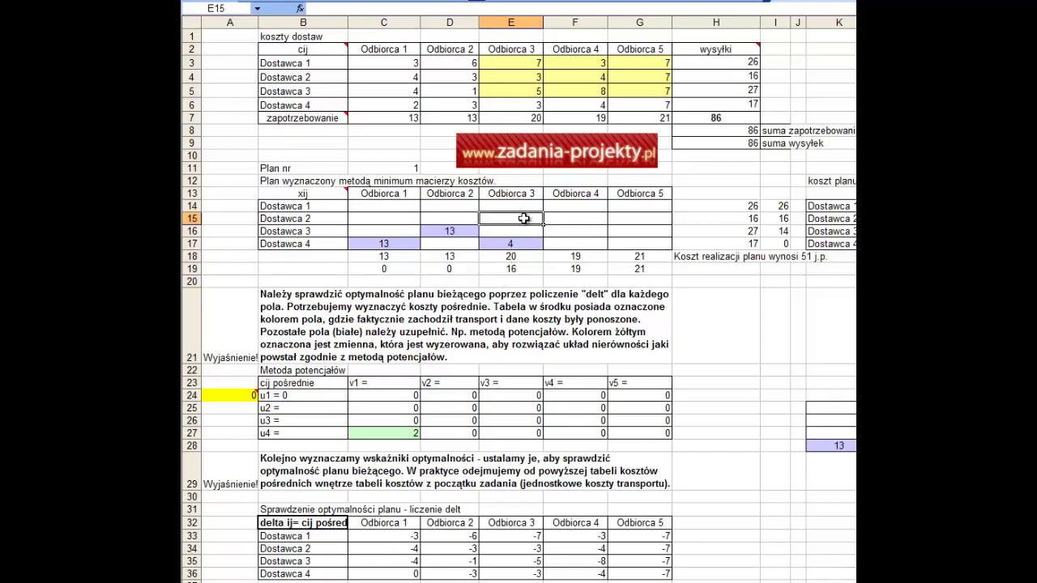
pyautogui.write('16')
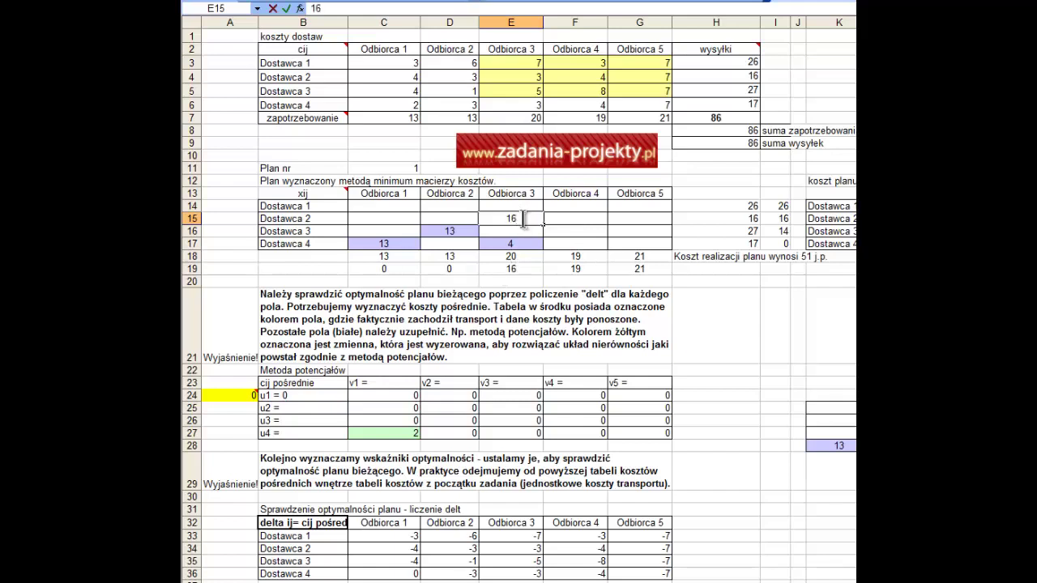
pyautogui.press('Return')
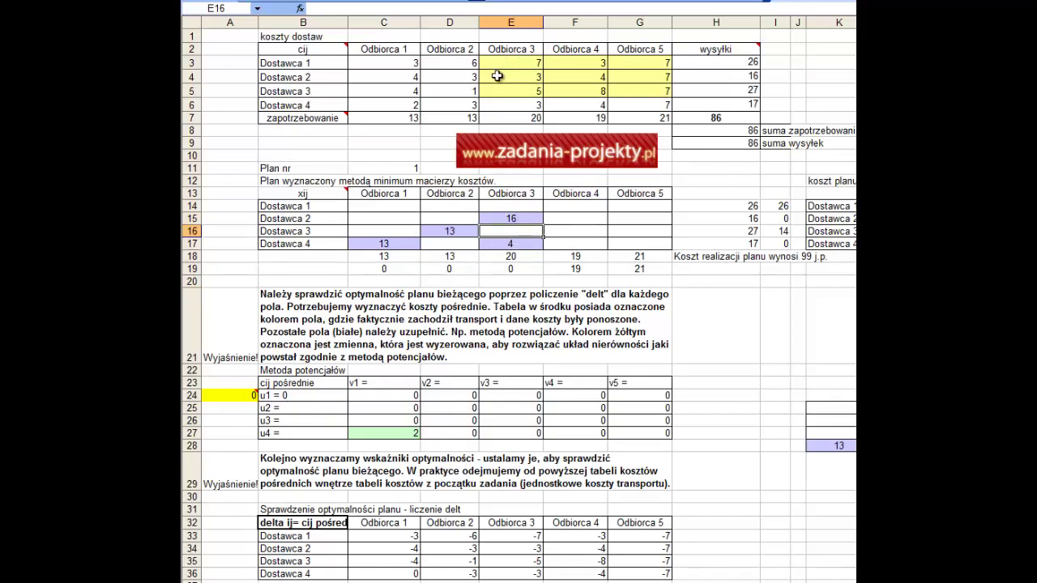
# - Remove the fill from the Dostawca 2 unit costs in E4:G4 and the Odbiorca 3 unit costs in E3:E6
pyautogui.moveTo(494, 77); pyautogui.dragTo(648, 81)
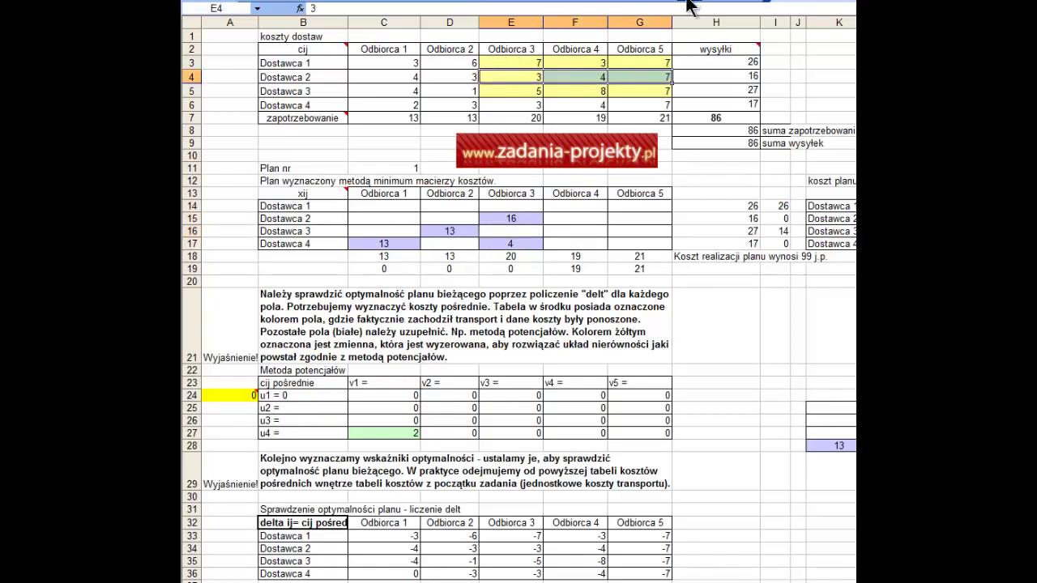
pyautogui.click(689, 2)
pyautogui.click(513, 103)
pyautogui.moveTo(513, 103); pyautogui.dragTo(513, 62)
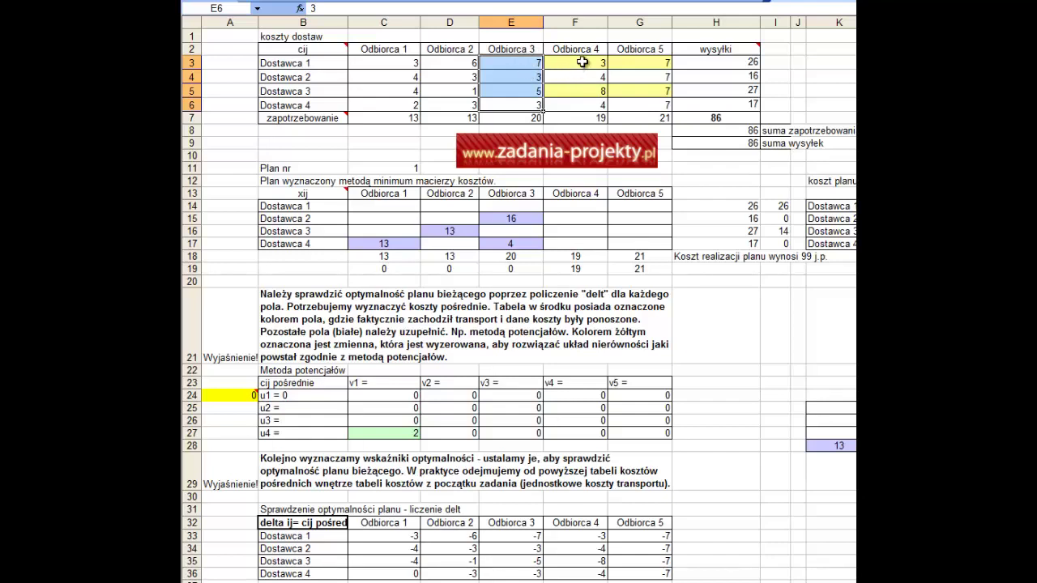
# - Find the lowest cost still highlighted, check the matching demand and supply, and enter 19 for Dostawca 1 to Odbiorca 4 in F14
pyautogui.moveTo(577, 63); pyautogui.dragTo(641, 58)
pyautogui.moveTo(579, 91); pyautogui.dragTo(631, 91)
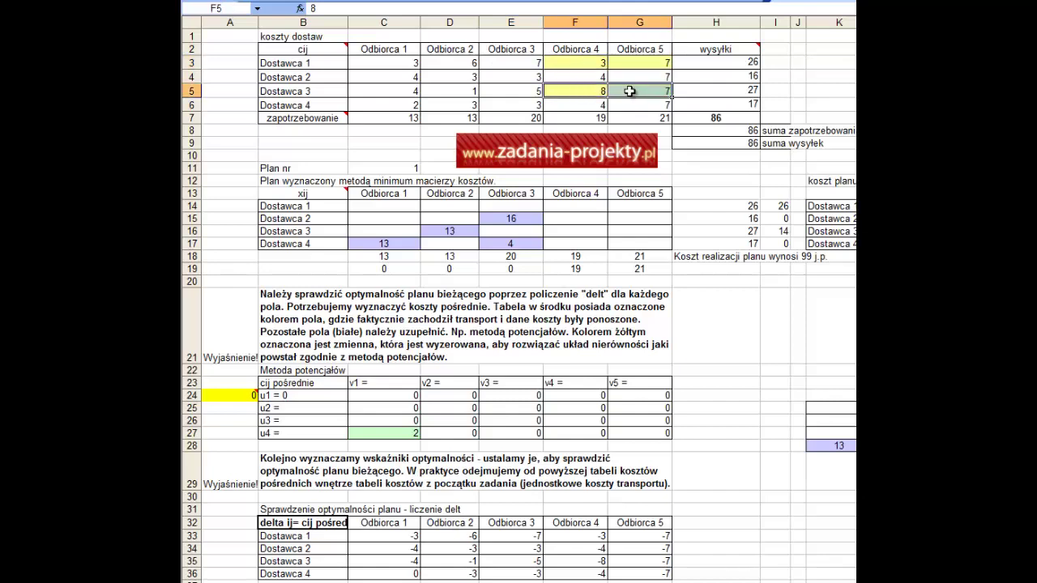
pyautogui.click(597, 62)
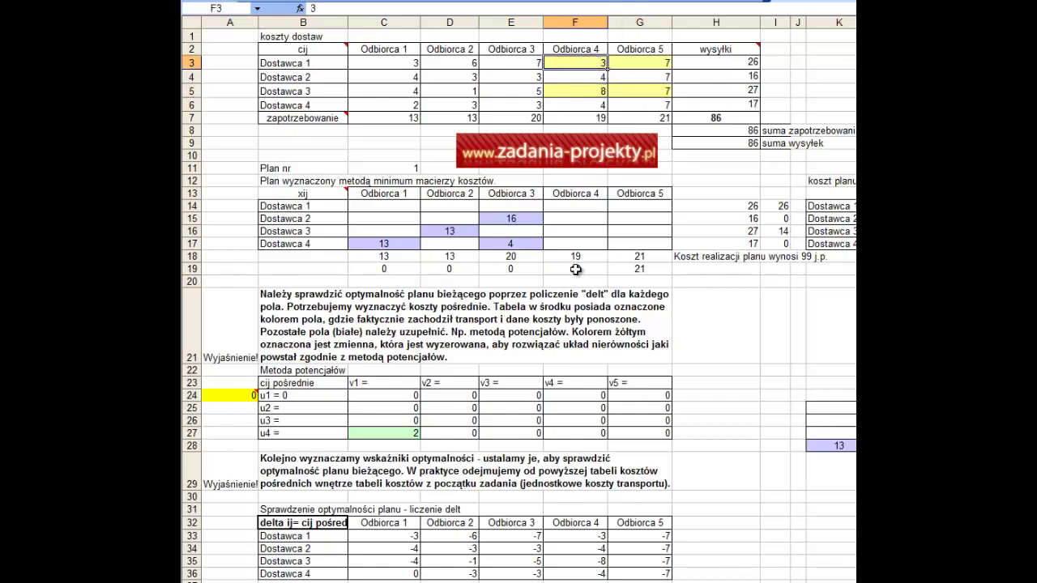
pyautogui.click(583, 205)
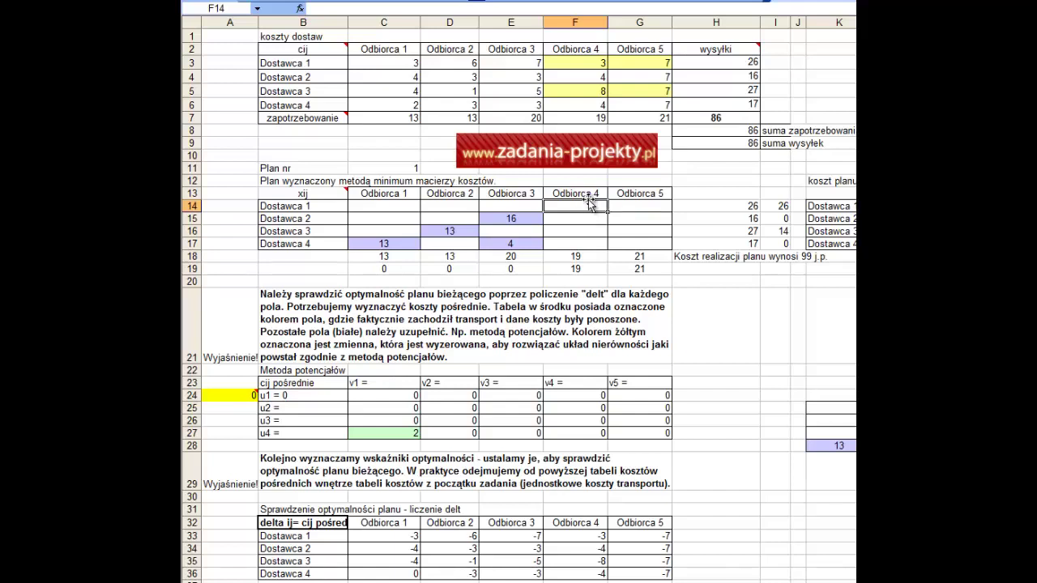
pyautogui.click(576, 256)
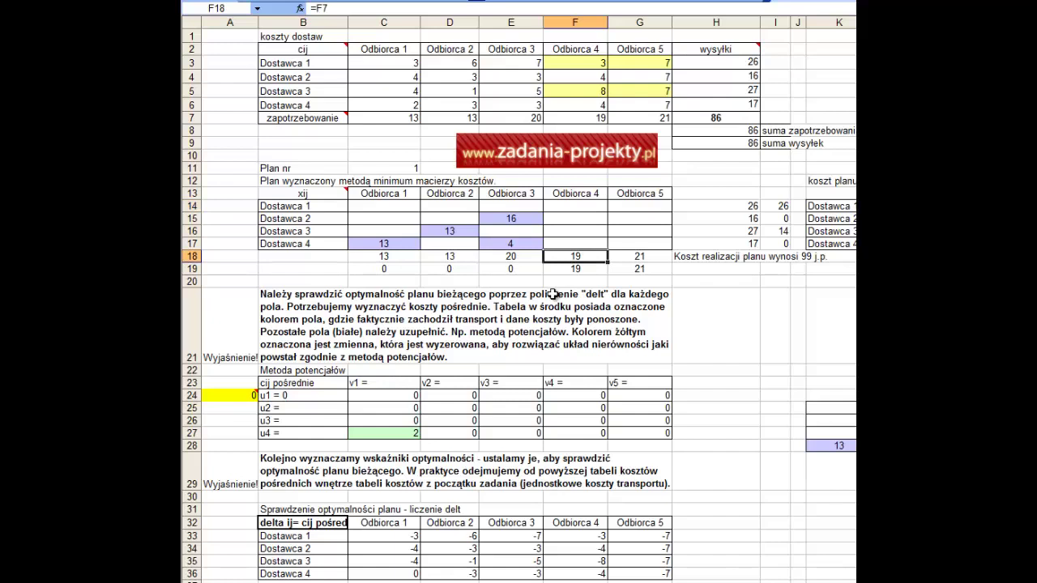
pyautogui.click(589, 208)
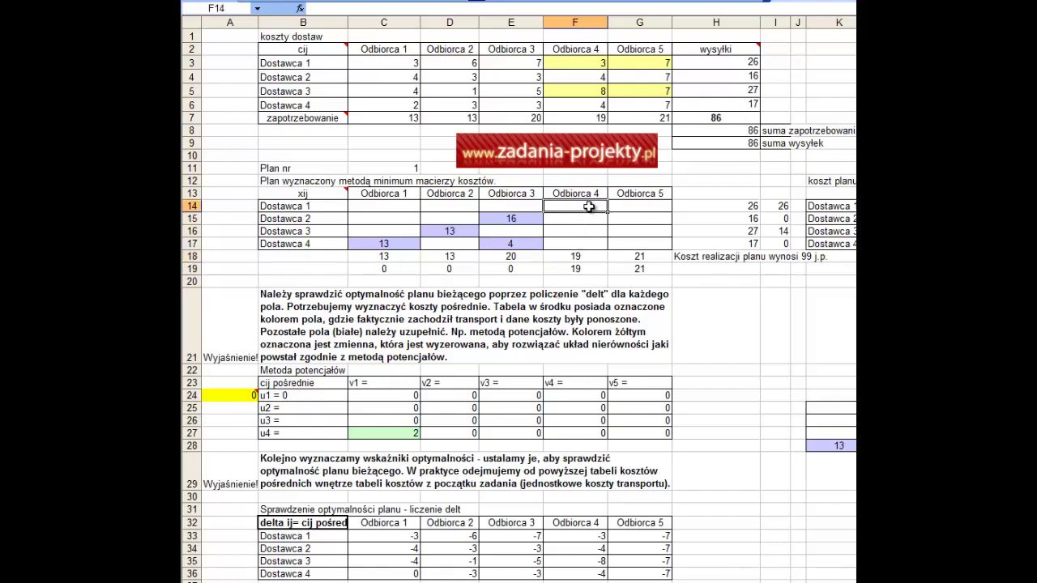
pyautogui.click(743, 203)
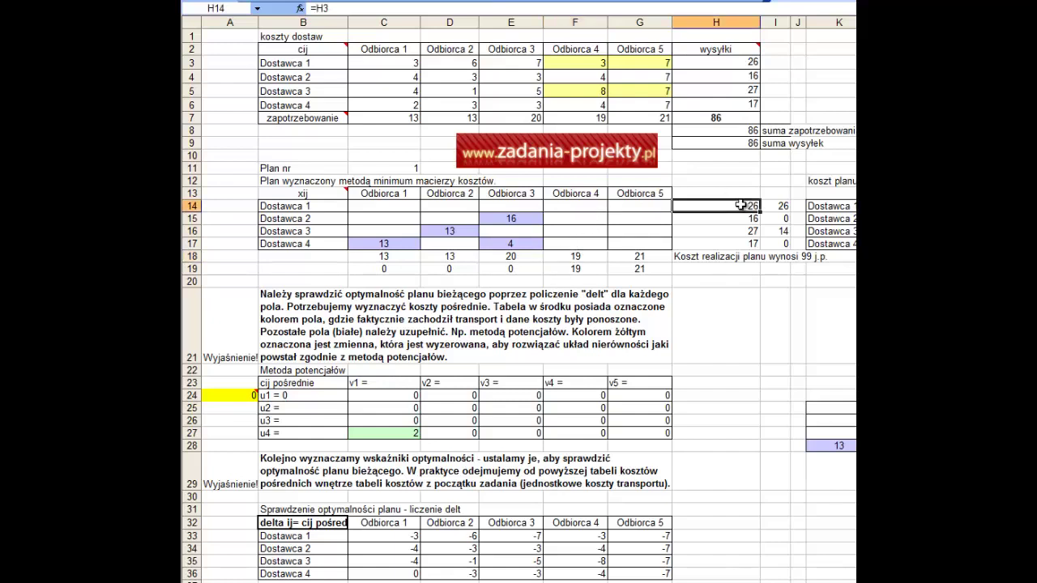
pyautogui.click(560, 204)
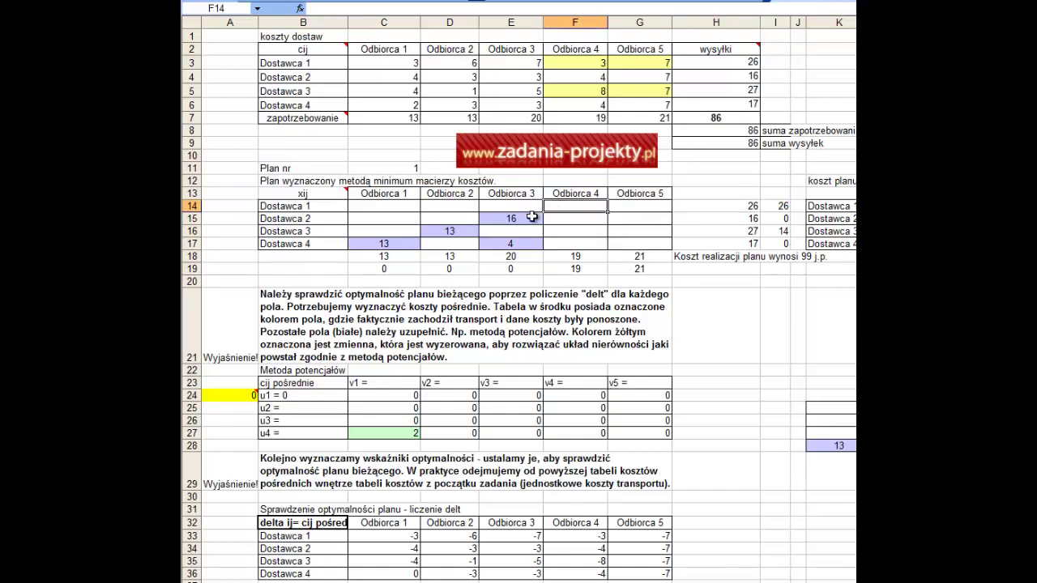
pyautogui.write('19')
pyautogui.press('Return')
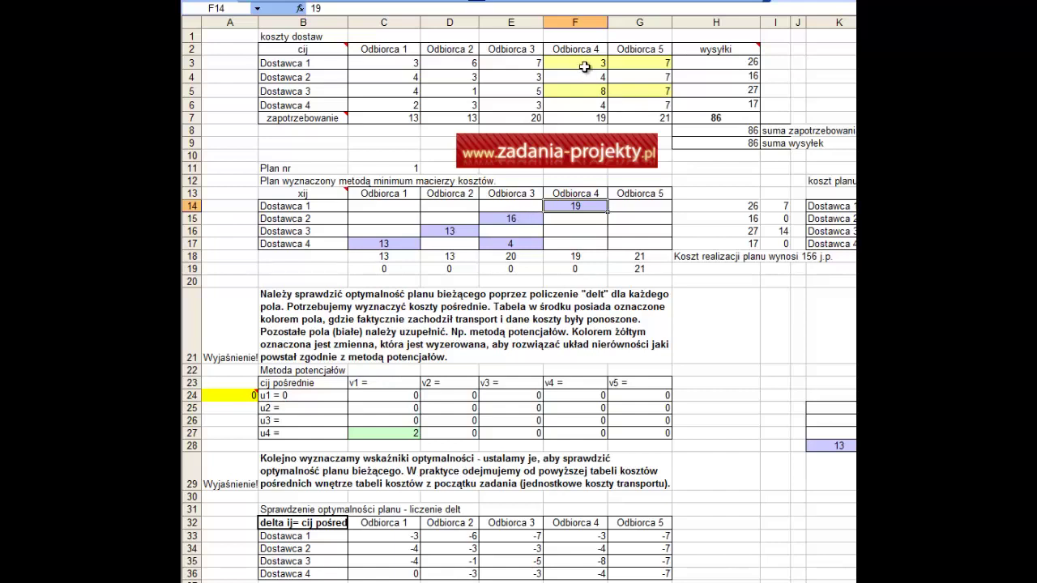
# - Remove the fill from the Odbiorca 4 unit costs in F3:F6, and check that recipient's remaining demand in F19
pyautogui.moveTo(584, 64); pyautogui.dragTo(577, 107)
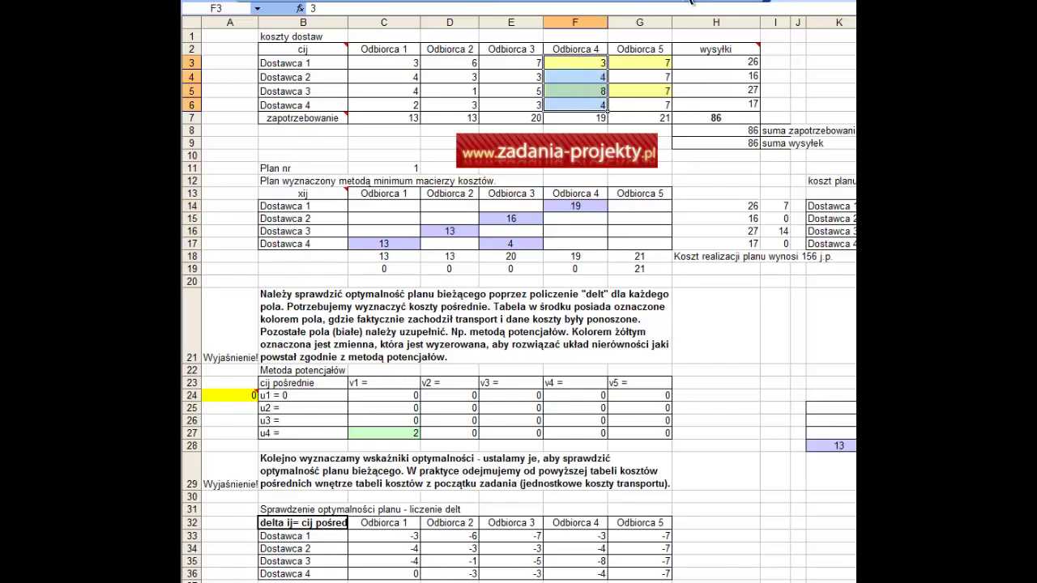
pyautogui.click(585, 255)
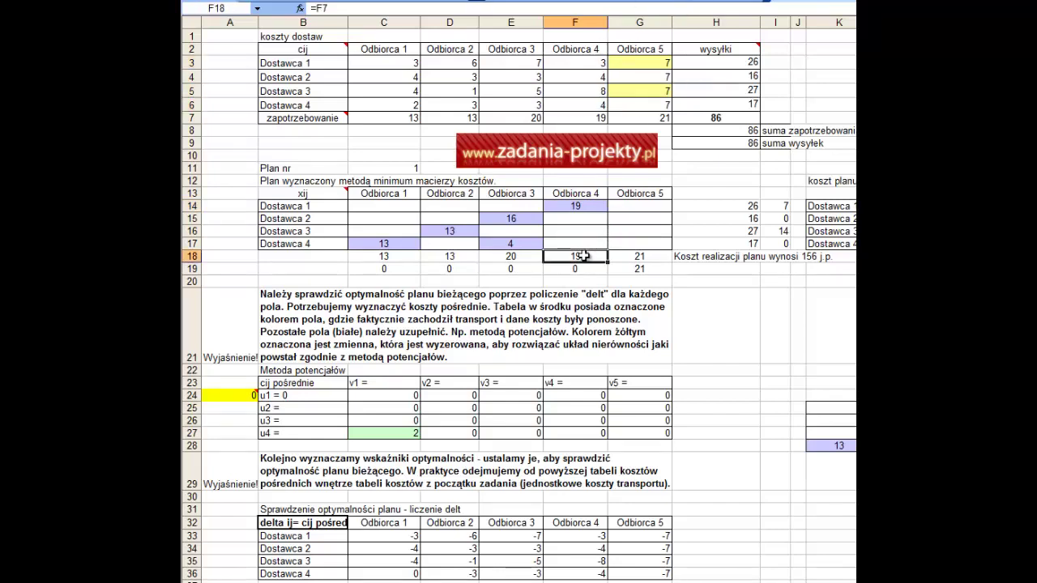
pyautogui.click(575, 269)
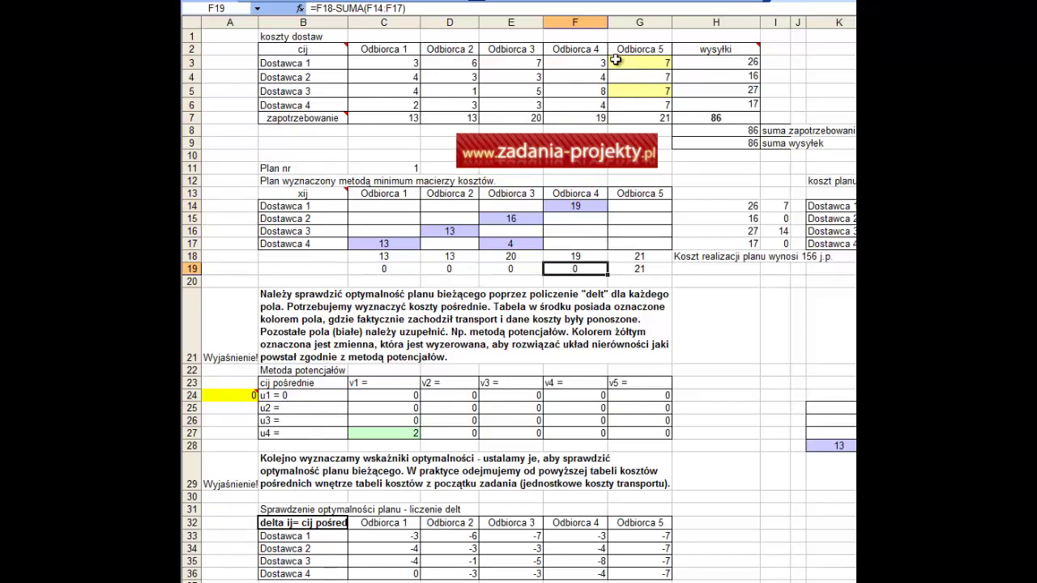
# - Compare the remaining highlighted unit costs in G3 and G5, and enter 7 for Dostawca 1 to Odbiorca 5 in G14
pyautogui.click(624, 60)
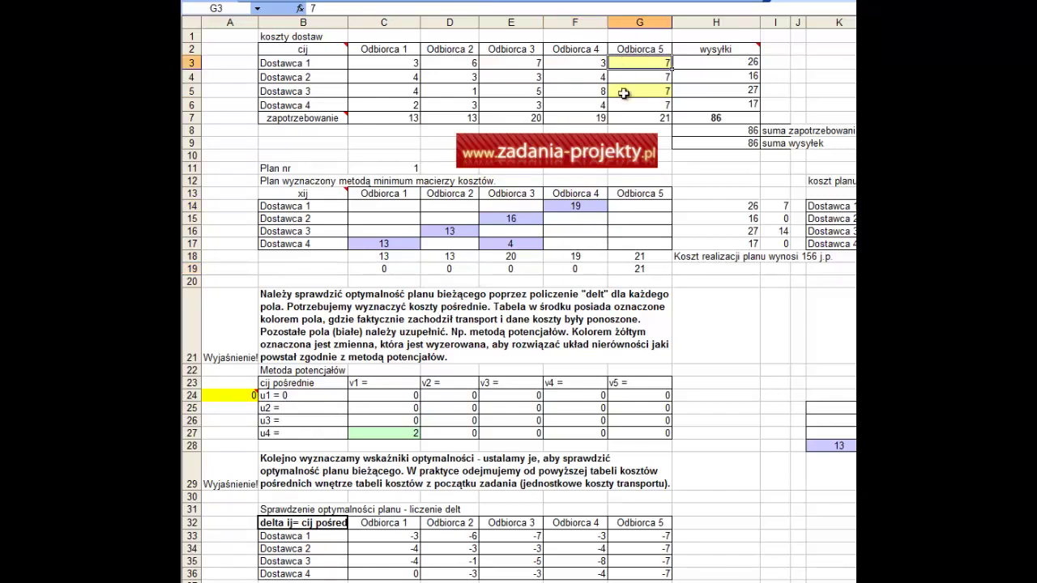
pyautogui.click(624, 92)
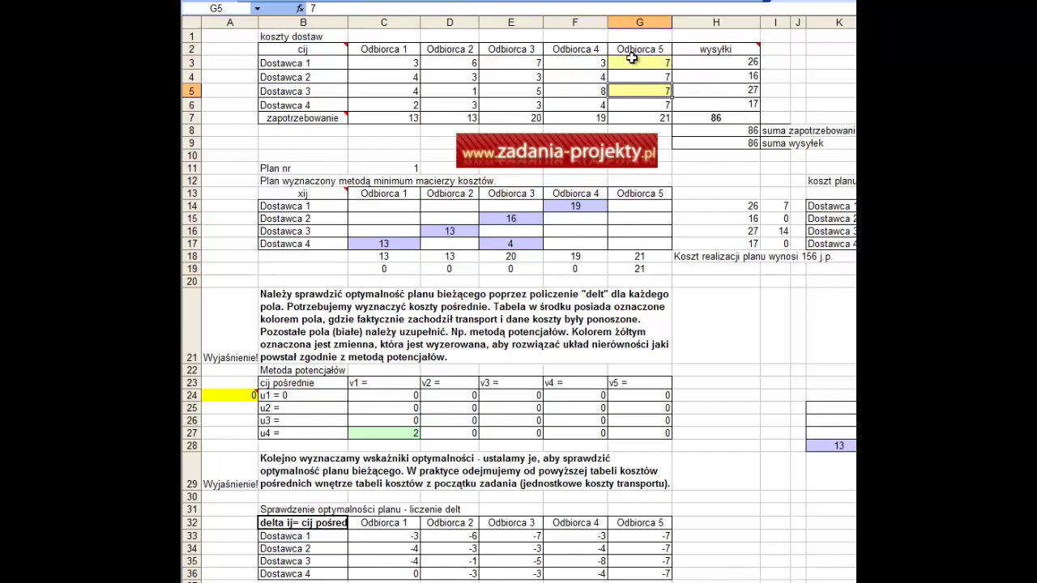
pyautogui.click(631, 59)
pyautogui.click(617, 93)
pyautogui.click(638, 203)
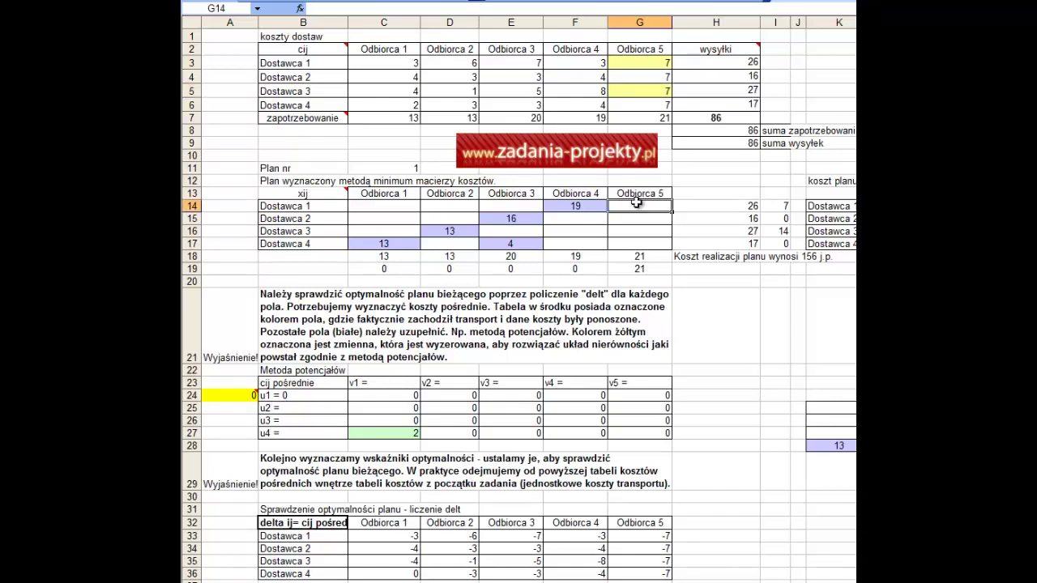
pyautogui.press('Left')
pyautogui.press('Left')
pyautogui.press('Left')
pyautogui.press('Left')
pyautogui.press('Left')
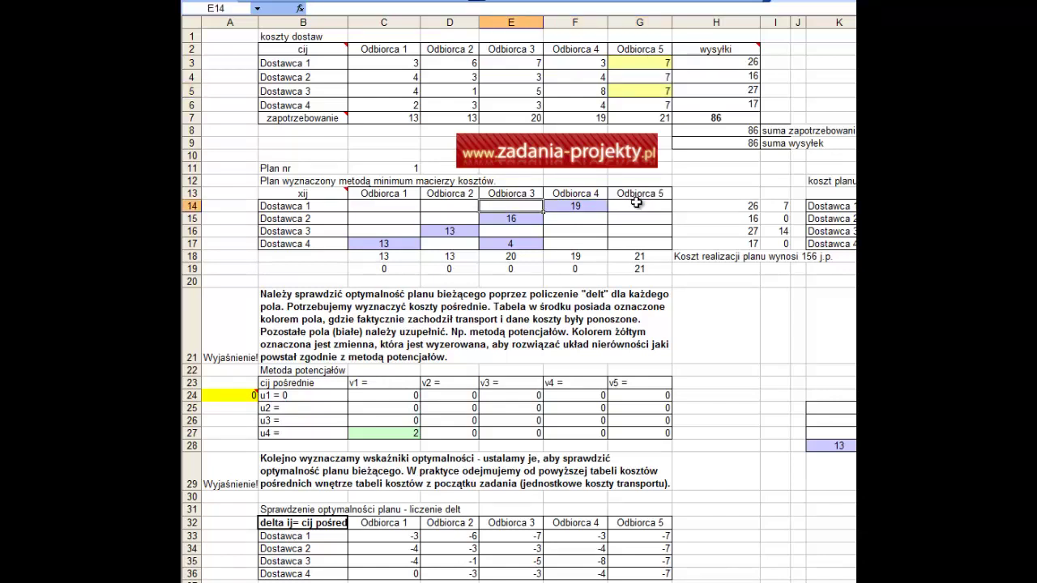
pyautogui.press('Right')
pyautogui.press('Right')
pyautogui.press('Right')
pyautogui.press('Right')
pyautogui.press('Right')
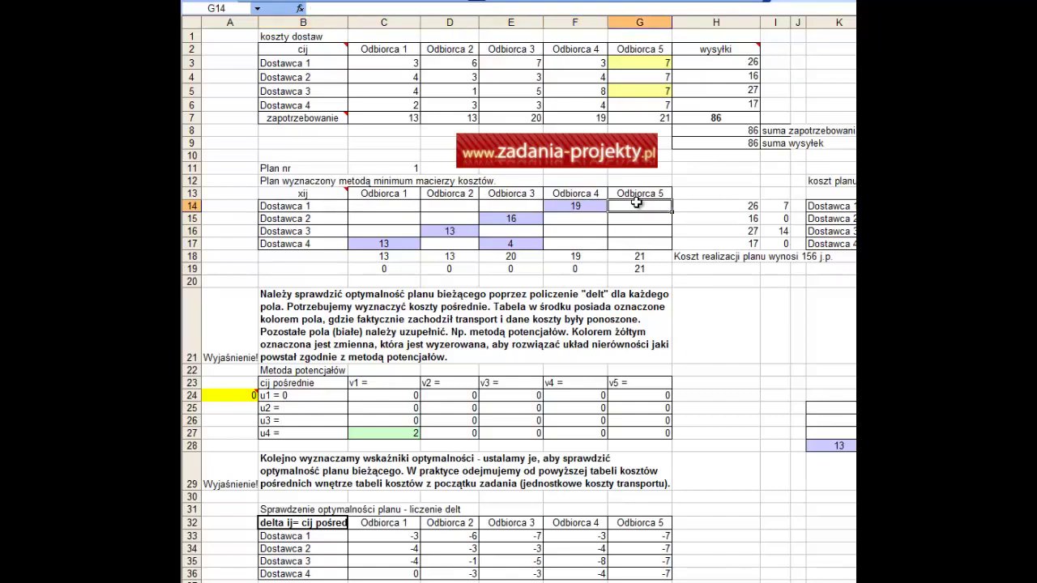
pyautogui.write('7')
pyautogui.press('Return')
# - Check the Dostawca 3 row of the plan, and enter 14 for Dostawca 3 to Odbiorca 5 in G16
pyautogui.press('Down')
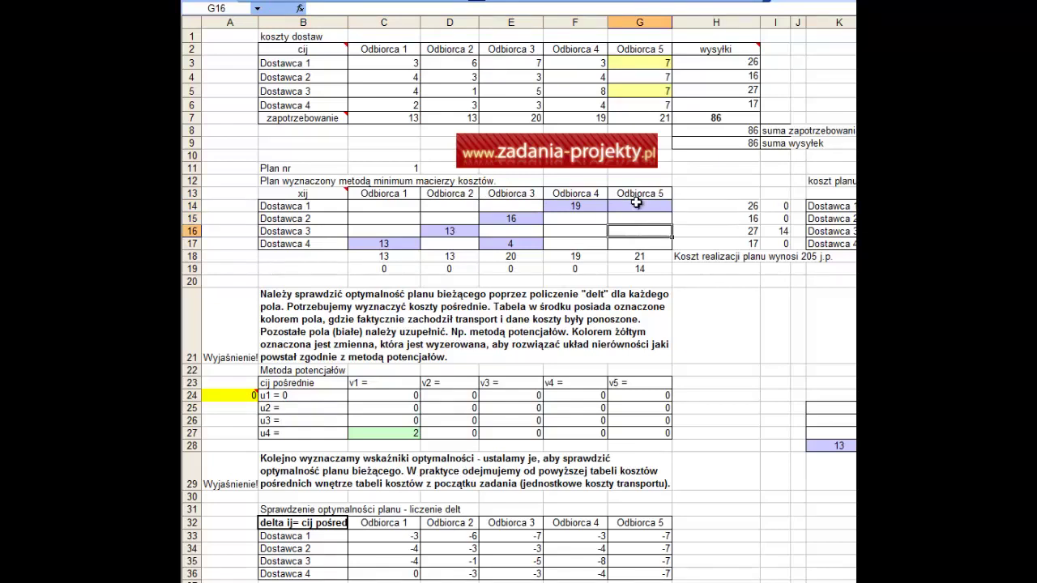
pyautogui.press('Down')
pyautogui.press('Up')
pyautogui.press('Left')
pyautogui.press('Left')
pyautogui.press('Left')
pyautogui.press('Left')
pyautogui.press('Left')
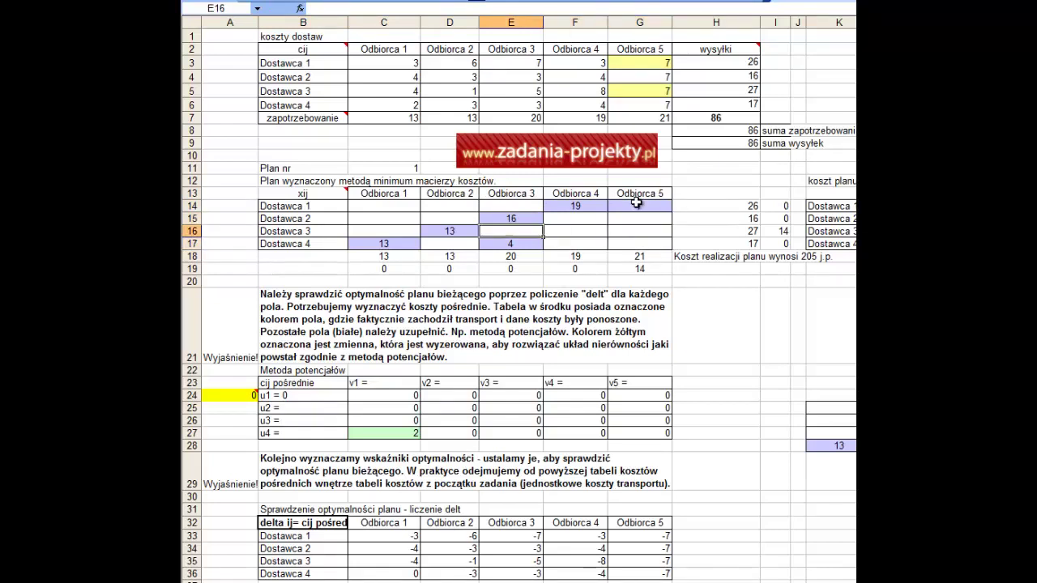
pyautogui.press('Right')
pyautogui.press('Right')
pyautogui.press('Right')
pyautogui.press('Right')
pyautogui.press('Right')
pyautogui.press('Up')
pyautogui.press('Up')
pyautogui.press('Up')
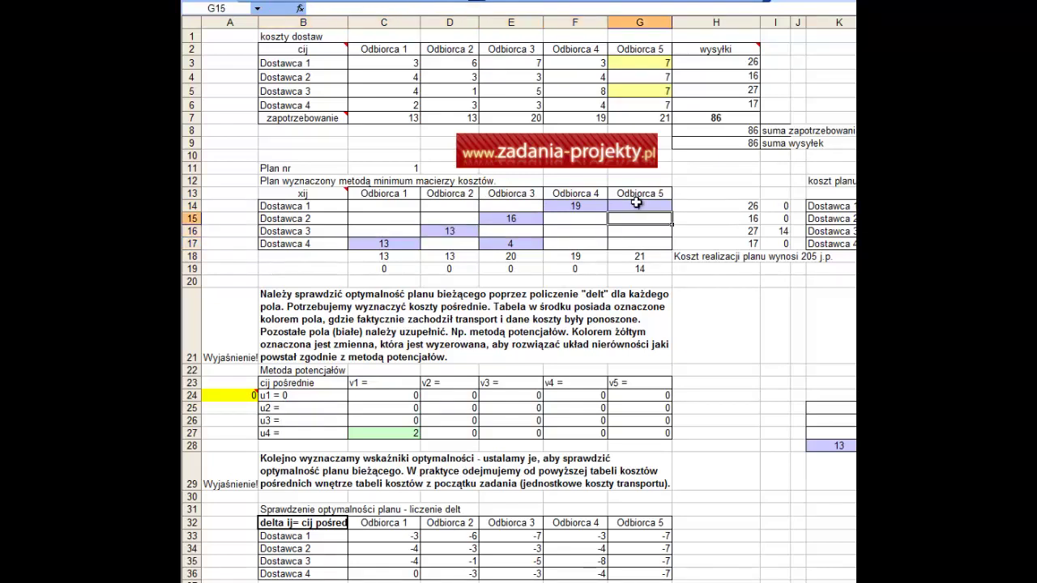
pyautogui.press('Down')
pyautogui.press('Down')
pyautogui.press('Down')
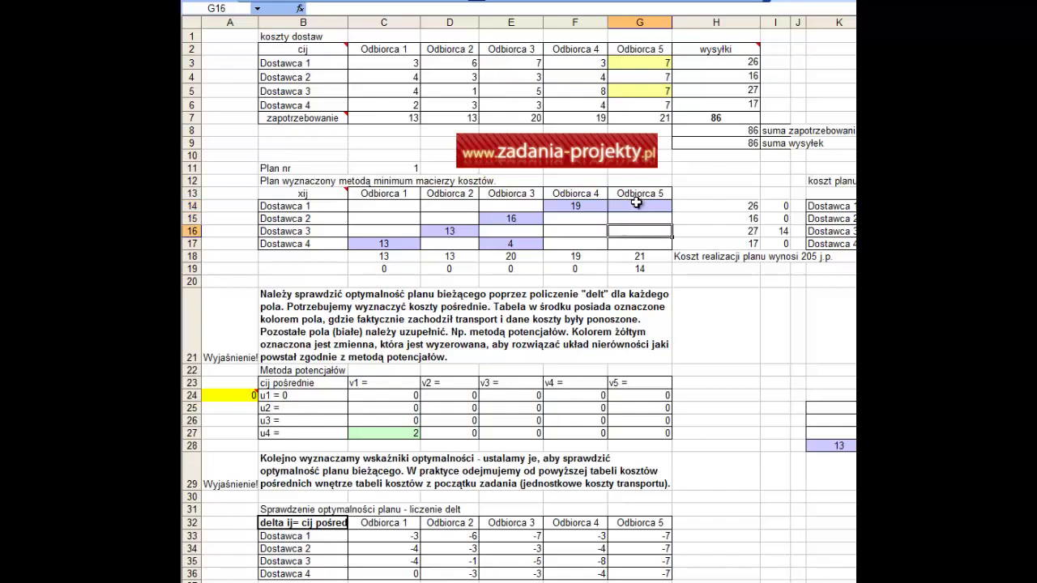
pyautogui.write('14')
pyautogui.press('Return')
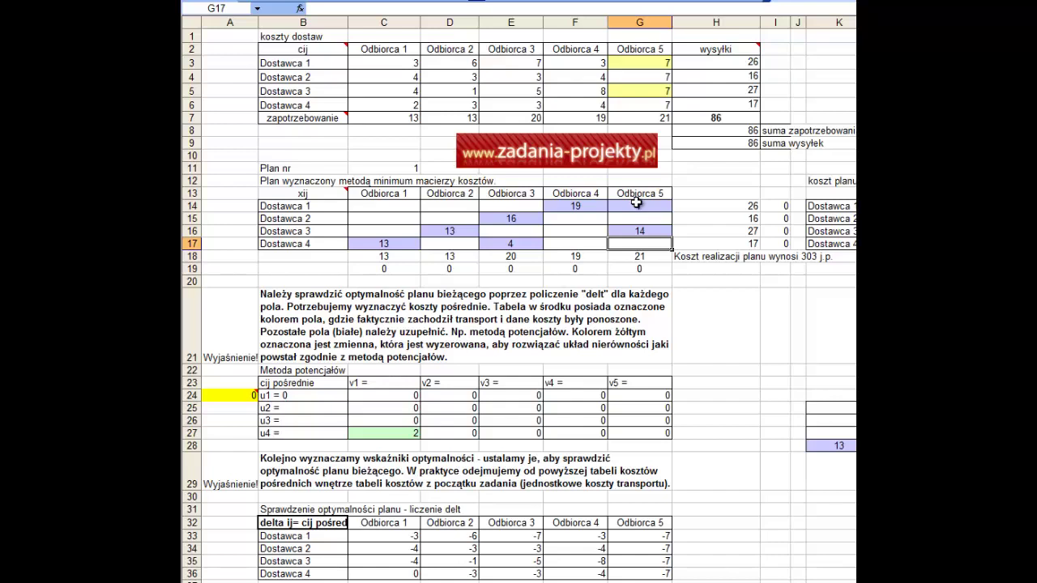
# - Review the completed plan and its total cost in H18, and remove the remaining fill from the unit costs in C3:G6
pyautogui.click(281, 178)
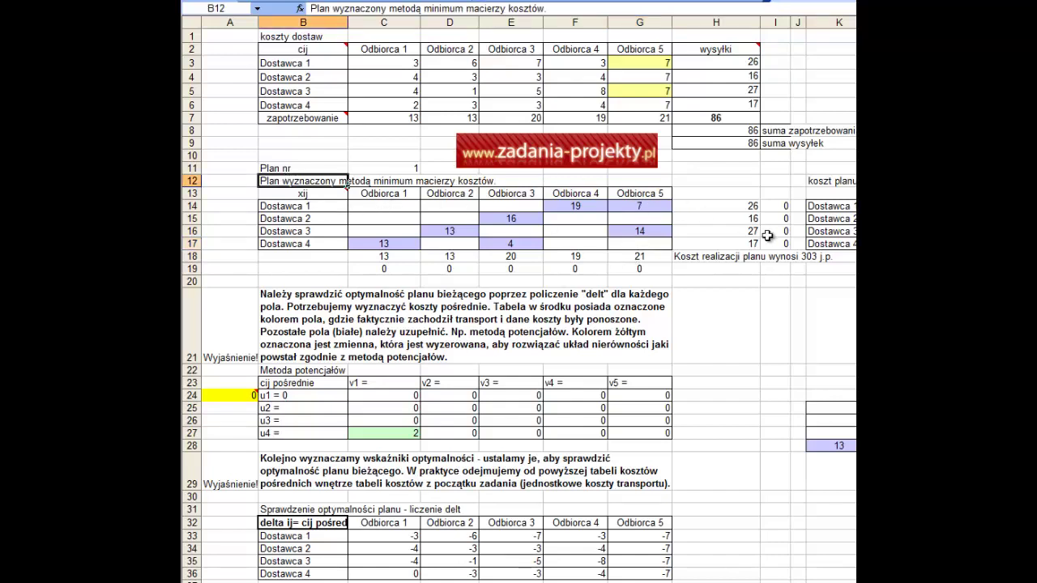
pyautogui.click(710, 257)
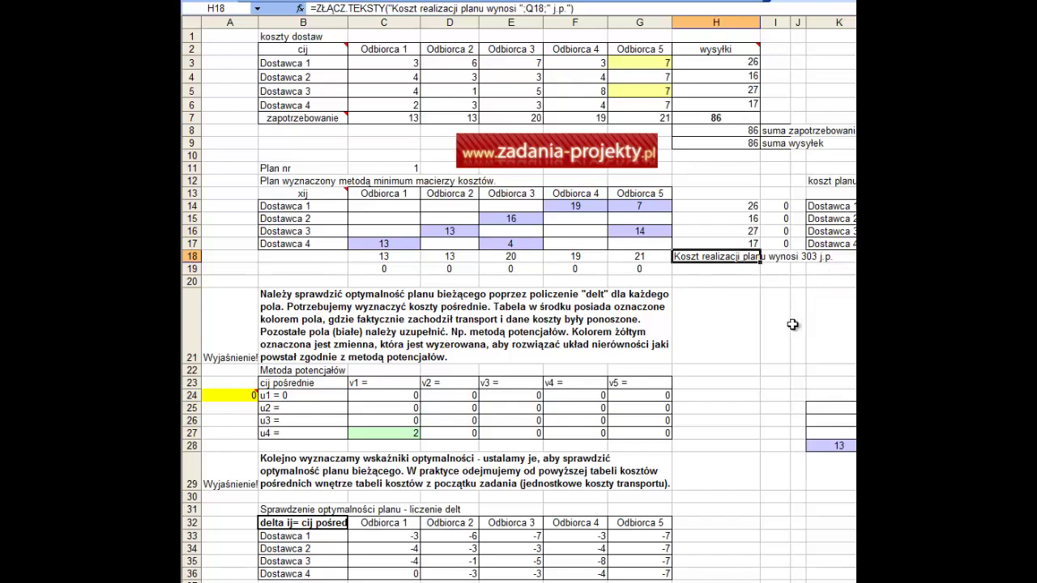
pyautogui.moveTo(384, 208); pyautogui.dragTo(613, 239)
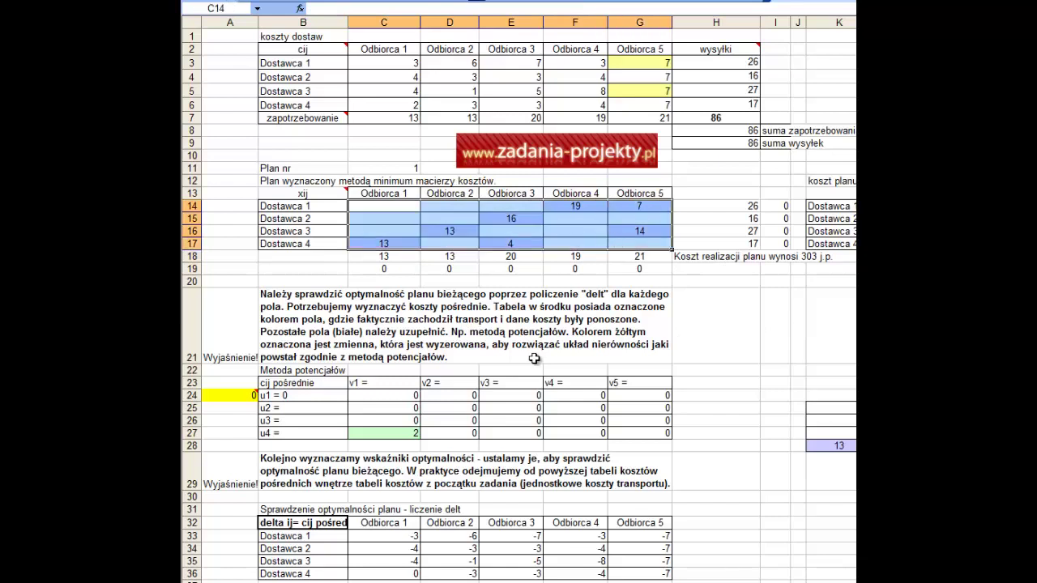
pyautogui.moveTo(402, 65); pyautogui.dragTo(618, 99)
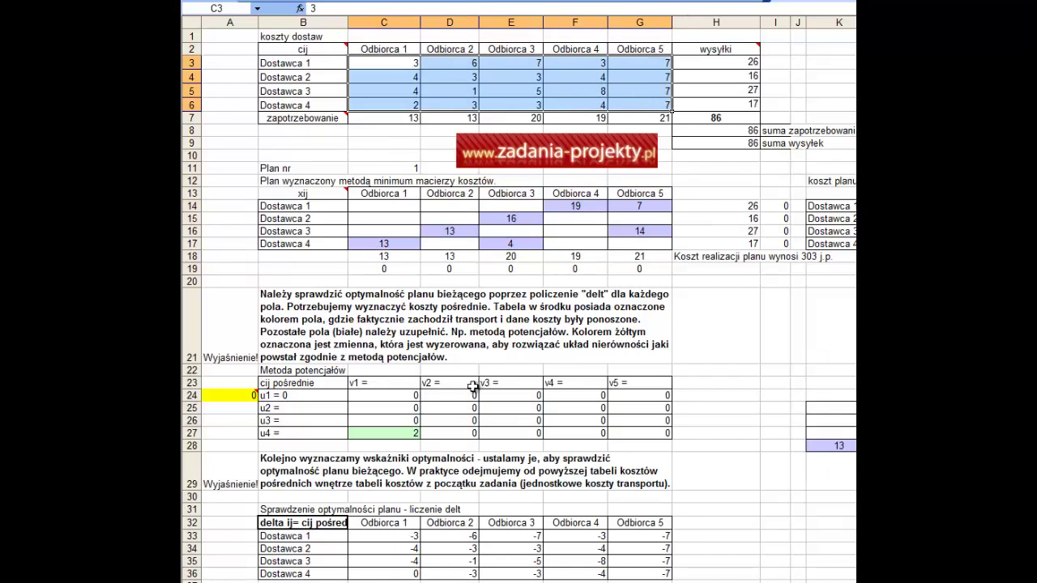
pyautogui.moveTo(381, 118); pyautogui.dragTo(692, 63)
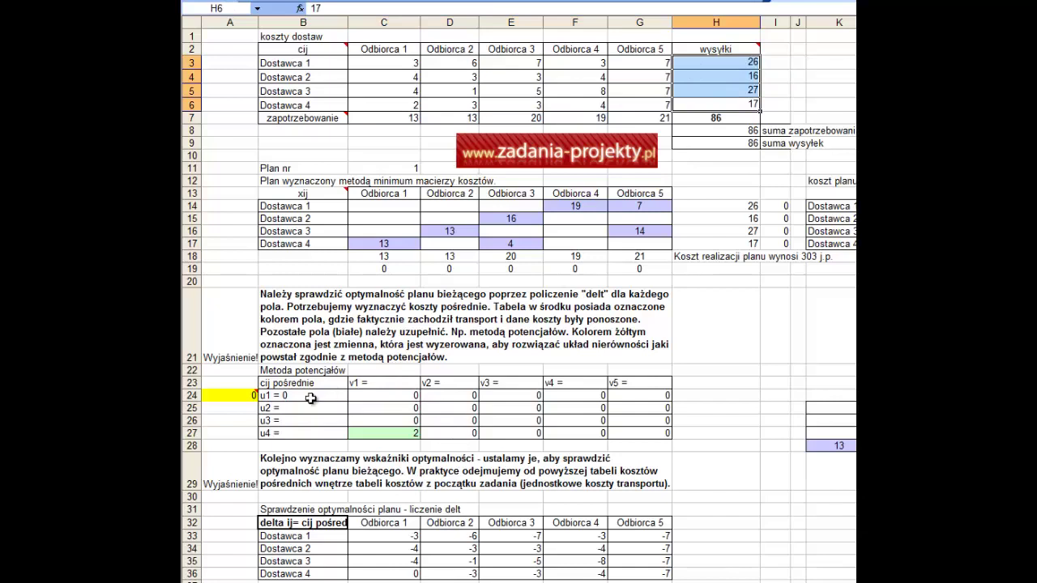
# - Examine the delta definition in B32, the unit costs in C3:G6, the allocations in C14:G17 and the indirect costs in C24:G27
pyautogui.click(316, 523)
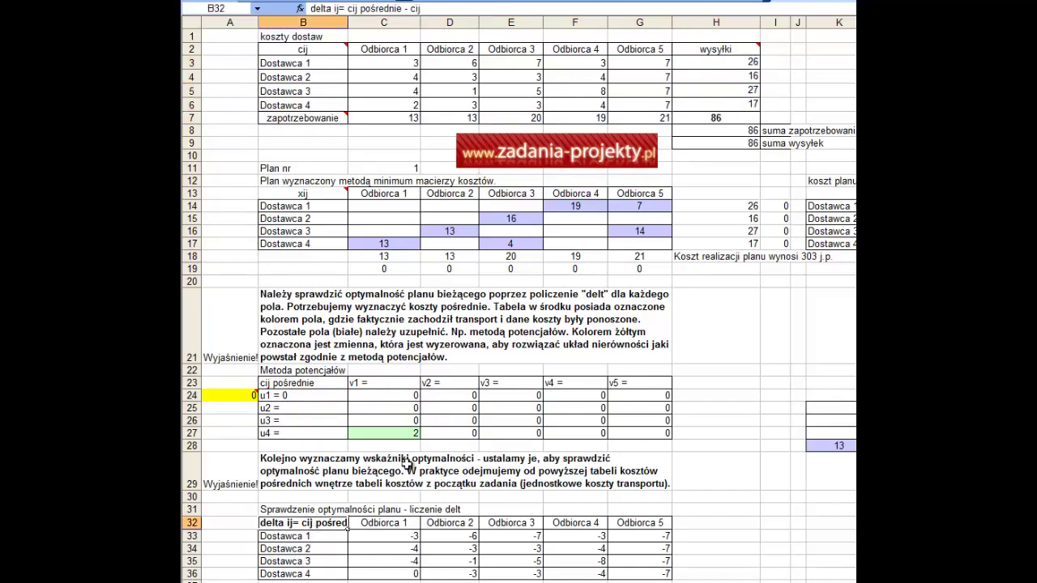
pyautogui.doubleClick(316, 522)
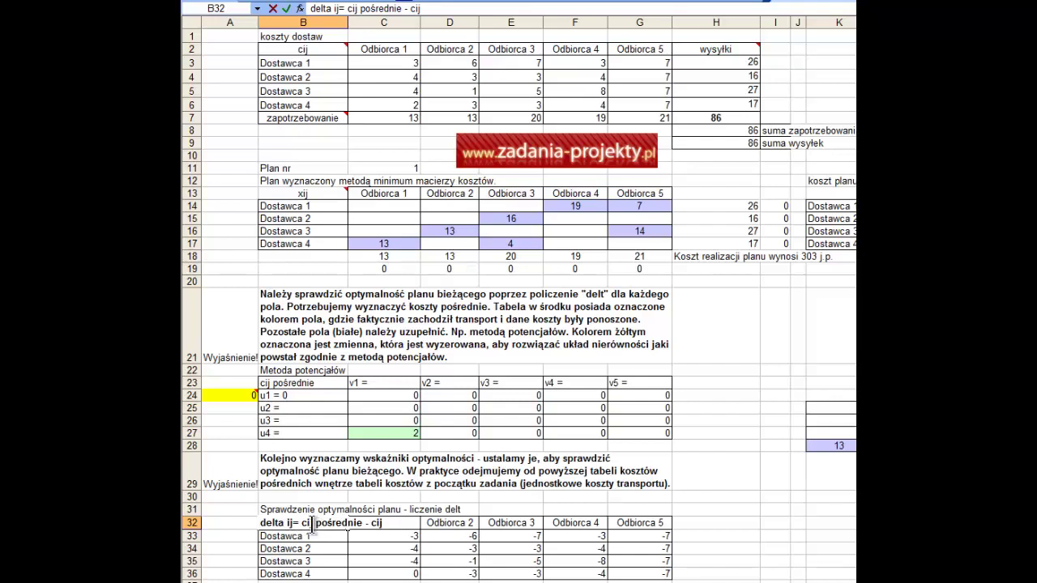
pyautogui.press('Escape')
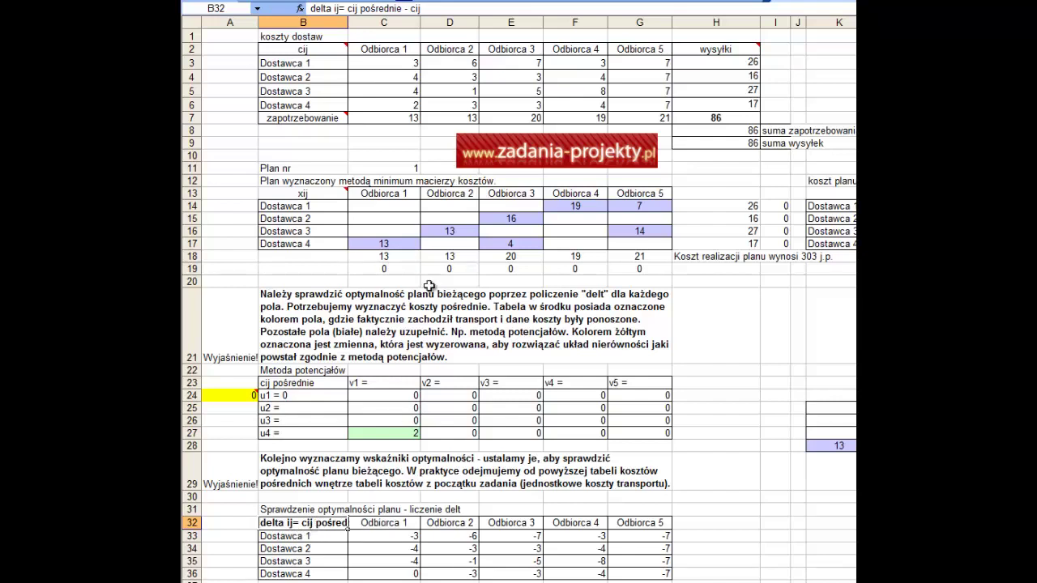
pyautogui.moveTo(379, 65); pyautogui.dragTo(643, 100)
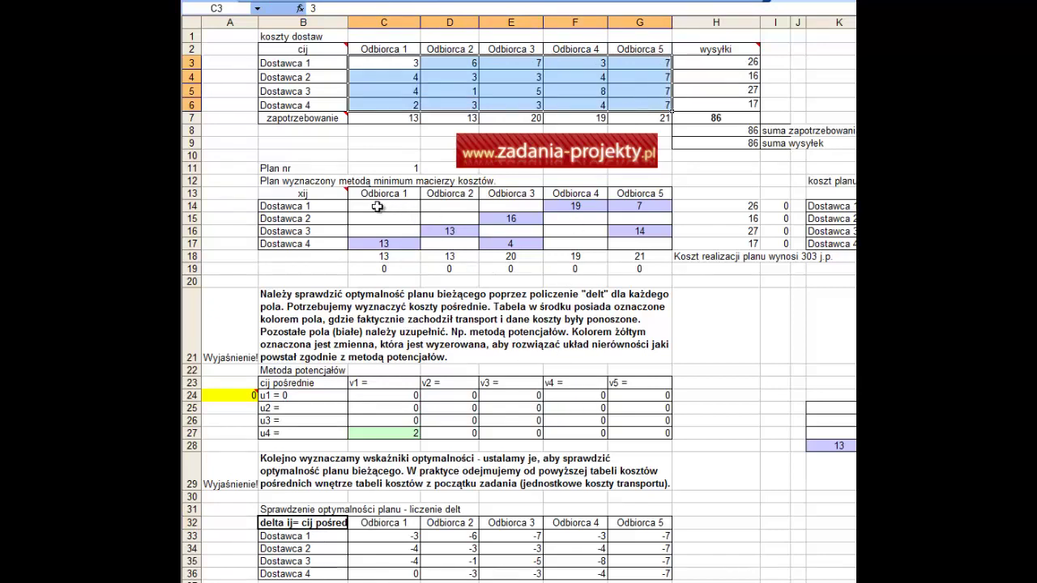
pyautogui.moveTo(389, 206); pyautogui.dragTo(630, 241)
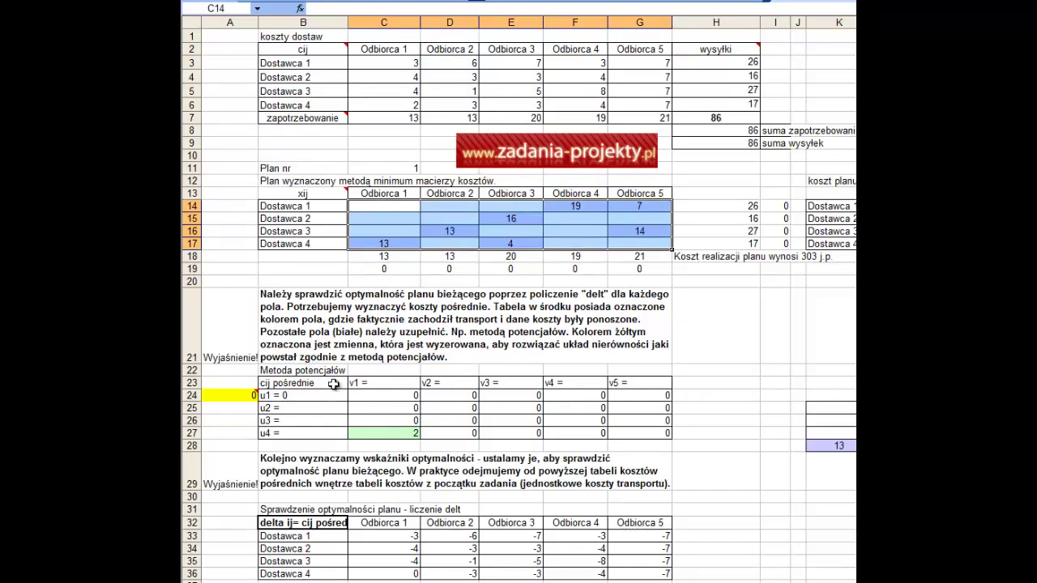
pyautogui.moveTo(316, 396); pyautogui.dragTo(474, 402)
pyautogui.moveTo(377, 395); pyautogui.dragTo(632, 430)
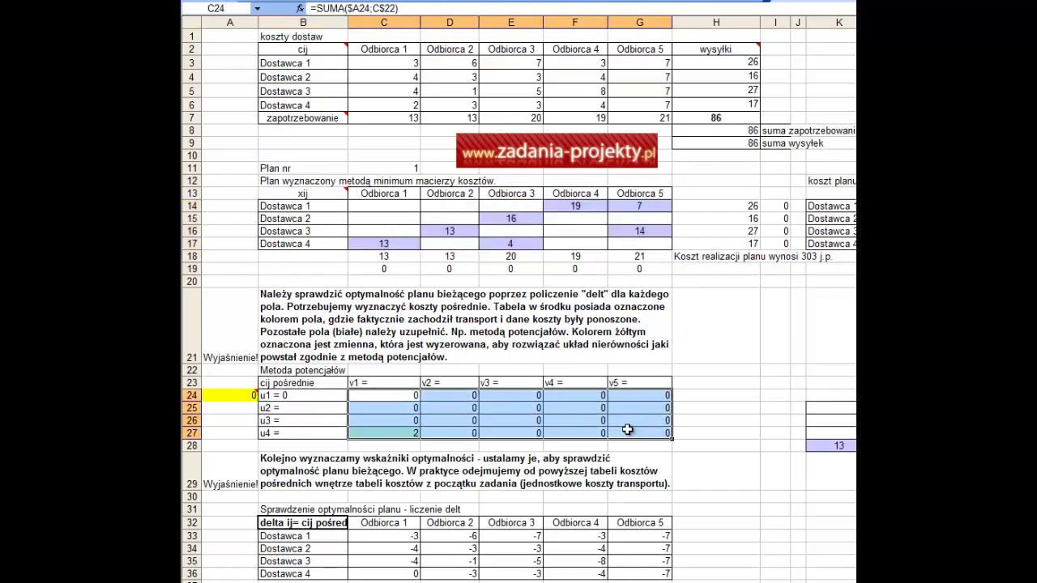
# - Copy the green unit-cost reference from C27 to D26, E27 and E25, matching the cells with shipments in the plan
pyautogui.click(354, 432)
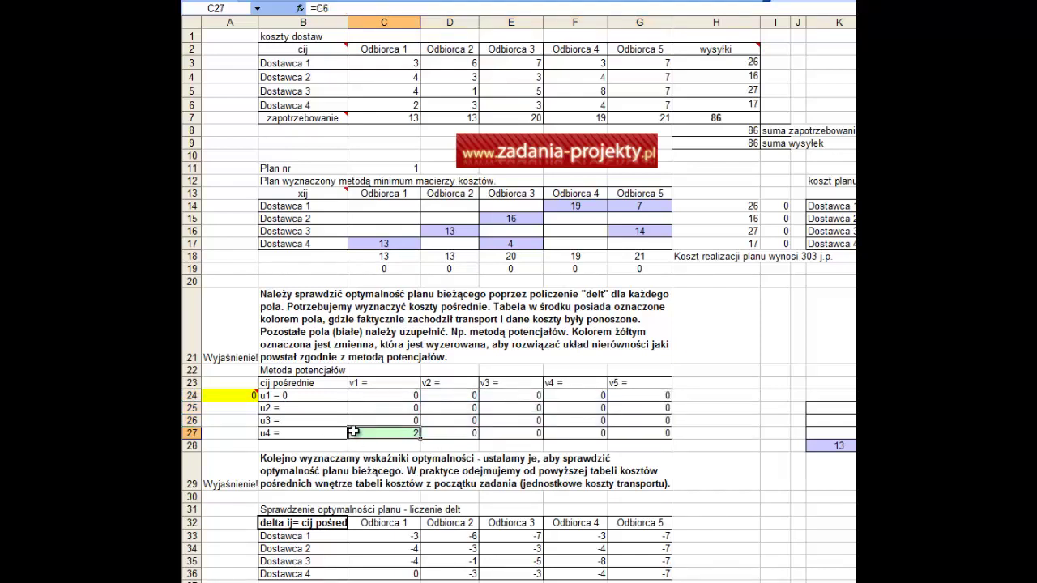
pyautogui.rightClick(354, 433)
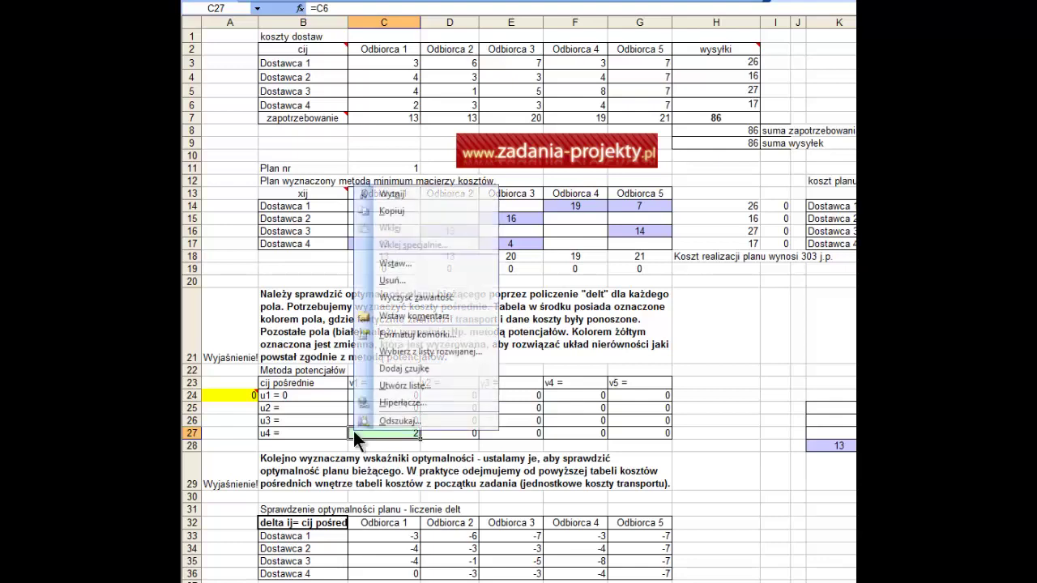
pyautogui.click(387, 212)
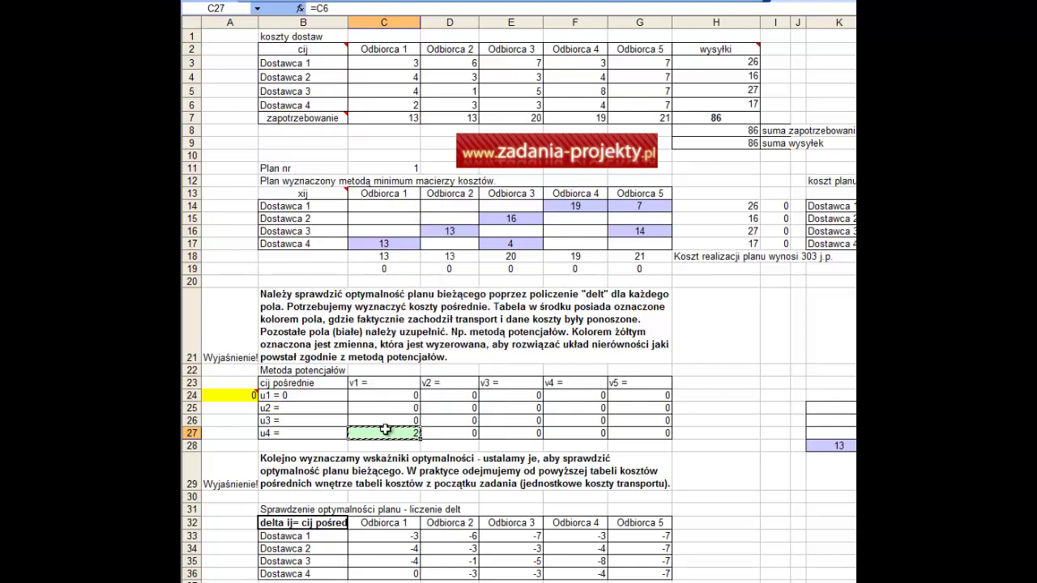
pyautogui.rightClick(455, 422)
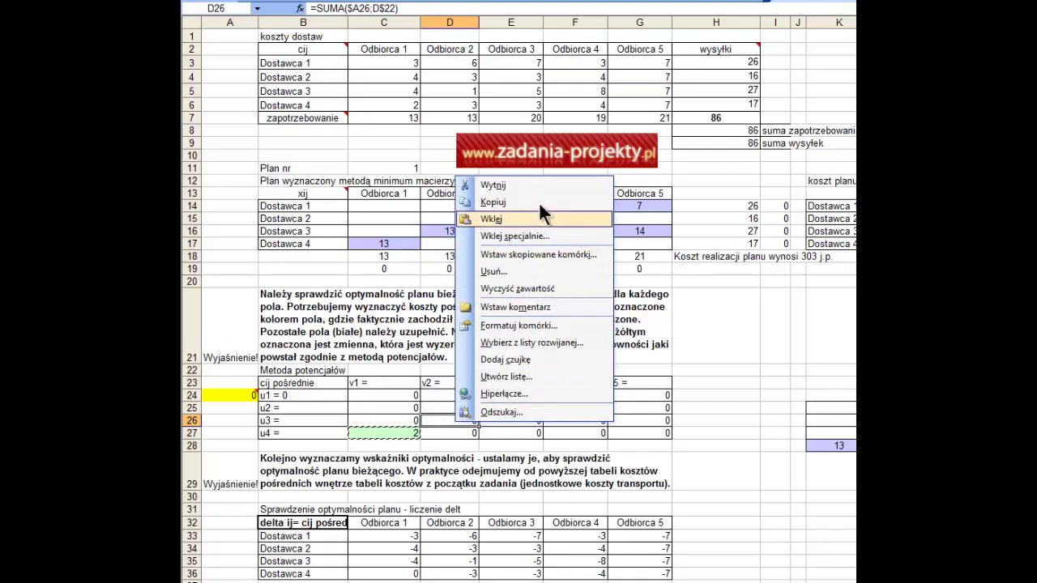
pyautogui.click(522, 222)
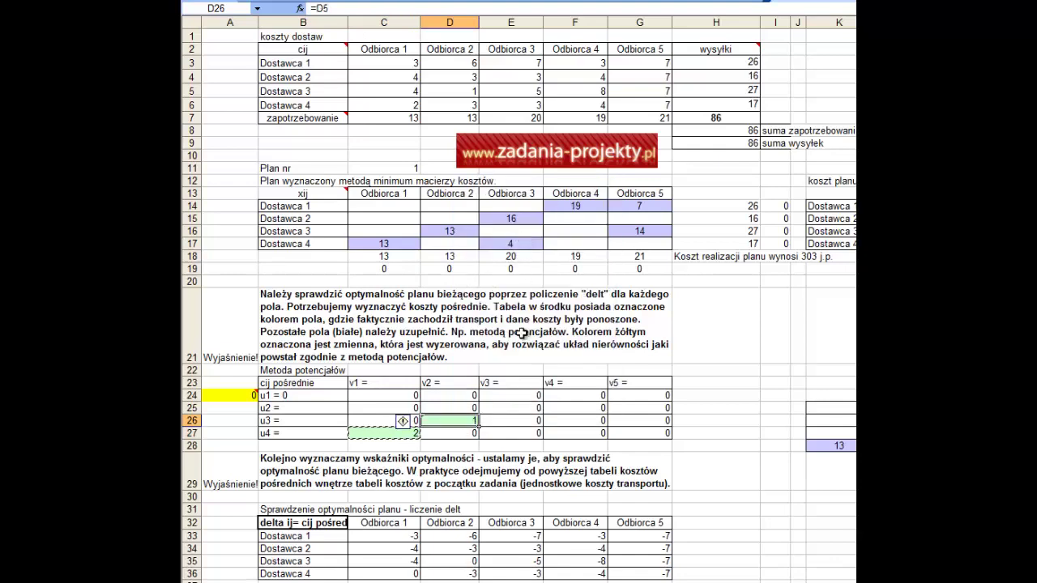
pyautogui.rightClick(507, 433)
pyautogui.click(527, 228)
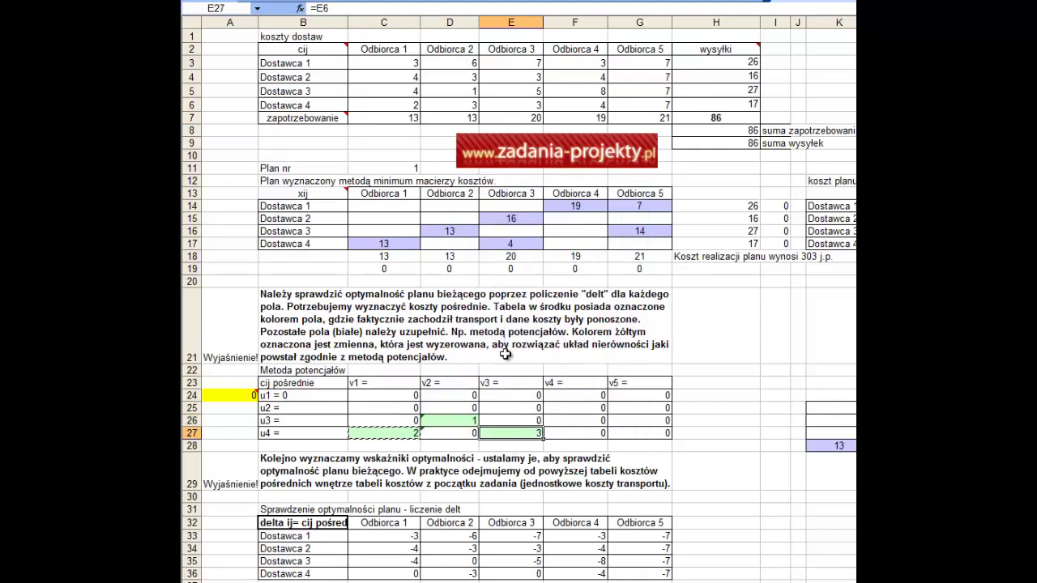
pyautogui.rightClick(492, 411)
pyautogui.click(522, 450)
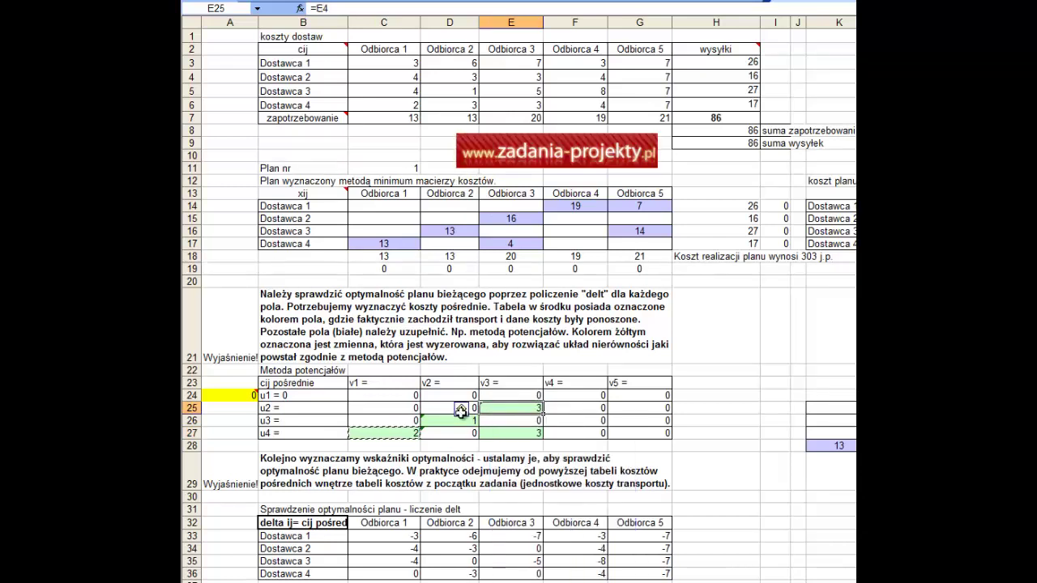
# - Reference the Dostawca 4 to Odbiorca 1 unit cost with =C6 in C27, and check the matching allocation in C17 and the formula in D26
pyautogui.click(359, 438)
pyautogui.write('=')
pyautogui.click(387, 106)
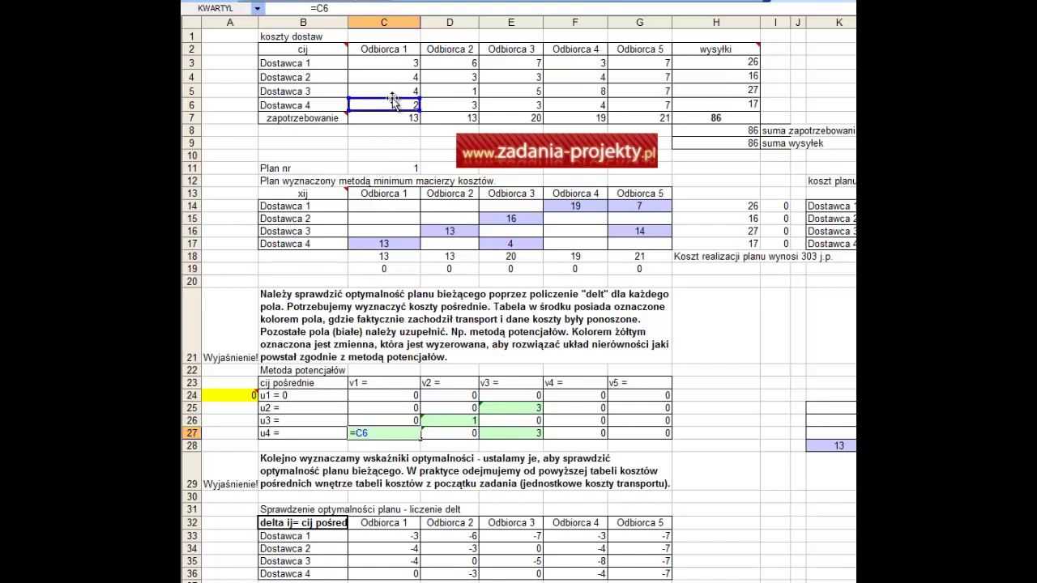
pyautogui.press('Return')
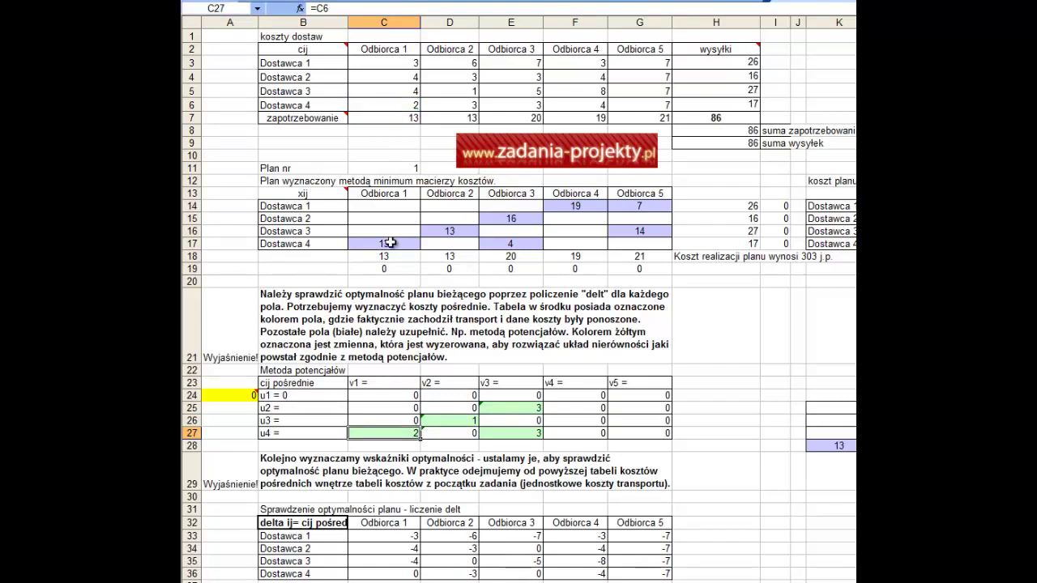
pyautogui.click(386, 243)
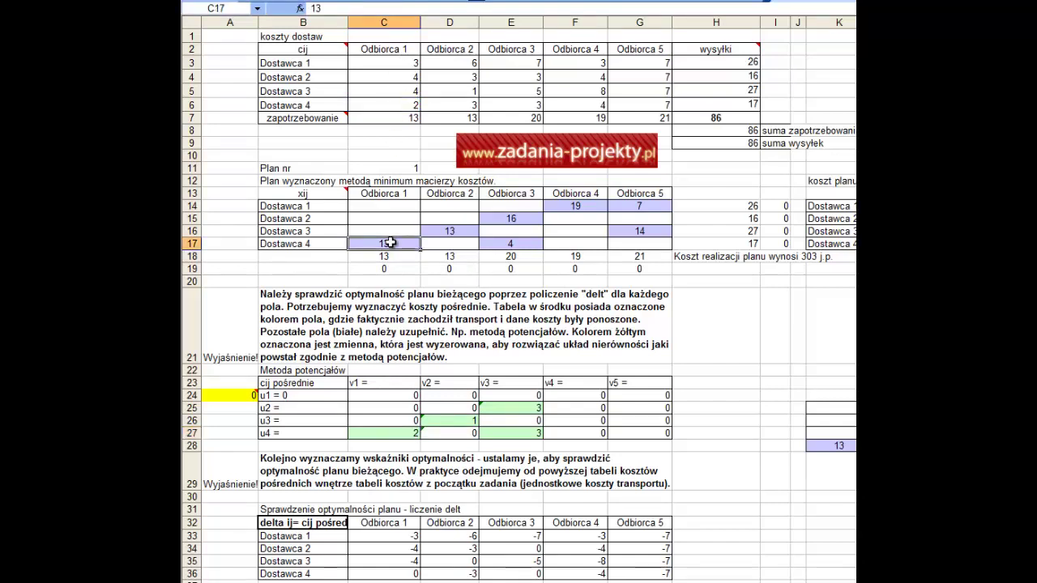
pyautogui.click(444, 425)
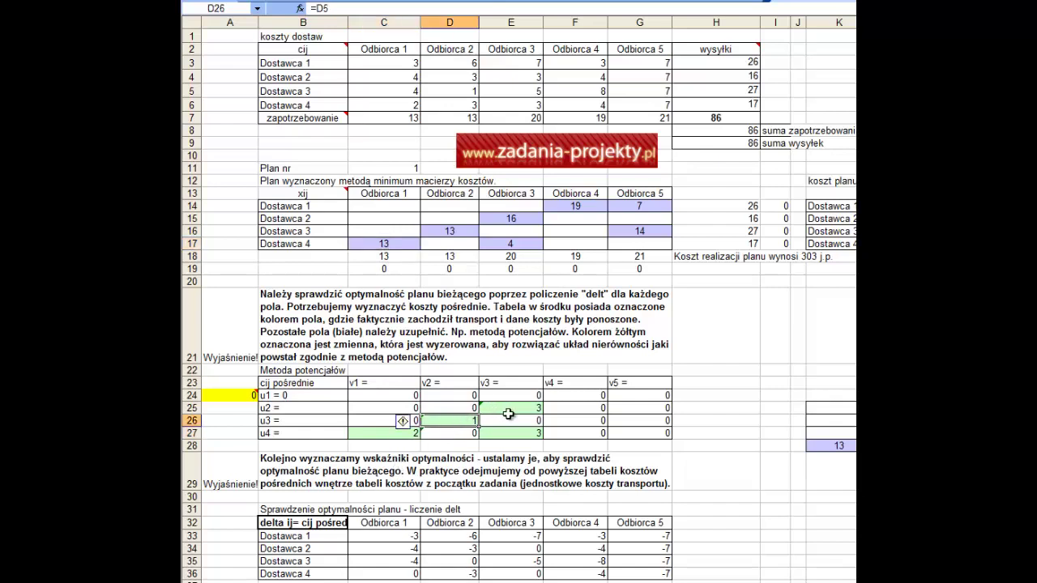
# - Copy the unit-cost reference from E25 to F24:G24, and check which cost cells the formulas in G24 and F24 refer to
pyautogui.click(517, 403)
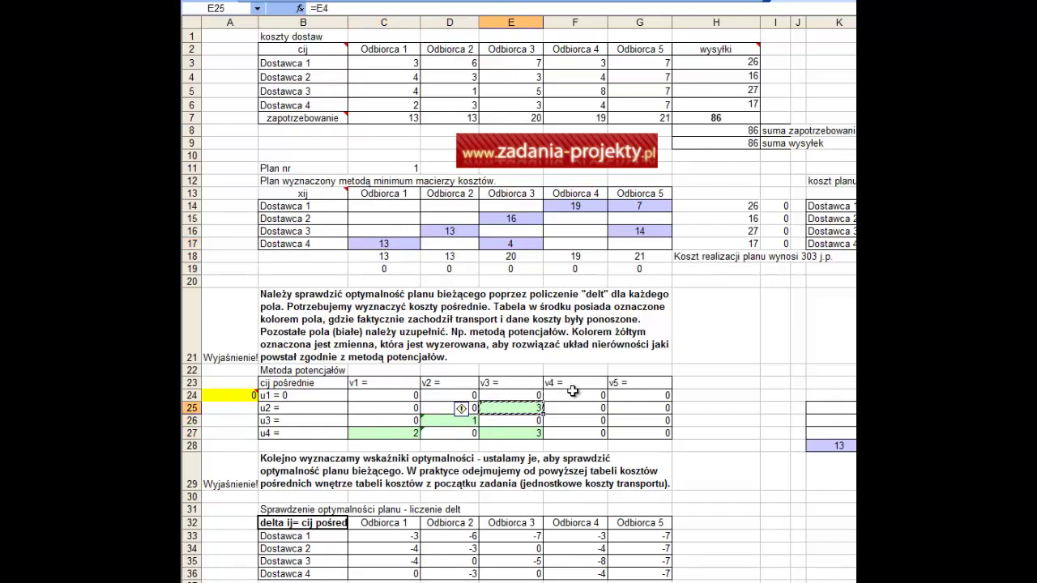
pyautogui.hotkey('ctrl', 'c')
pyautogui.moveTo(575, 395); pyautogui.dragTo(630, 393)
pyautogui.hotkey('ctrl', 'v')
pyautogui.doubleClick(643, 395)
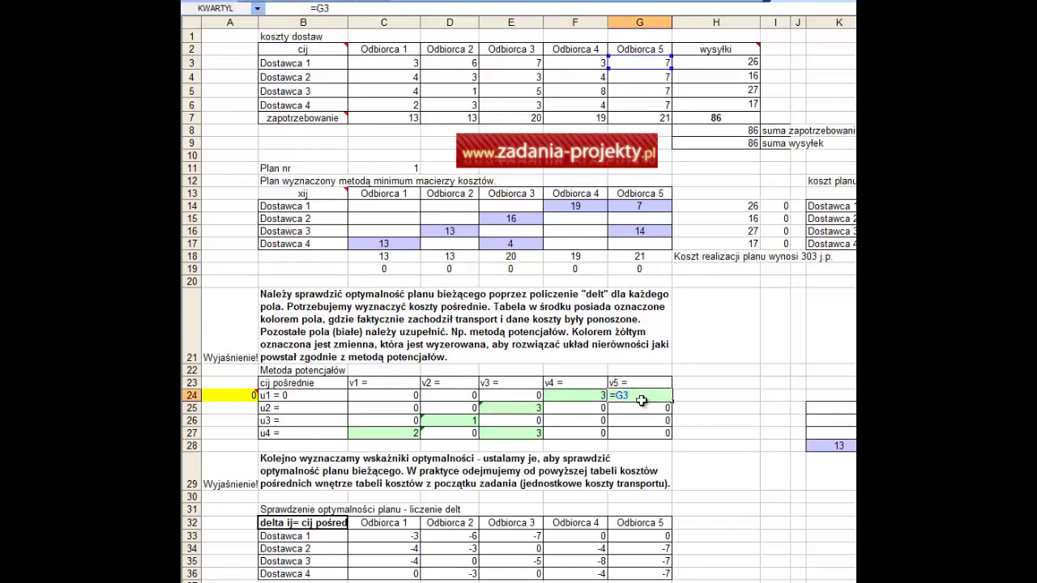
pyautogui.press('Return')
pyautogui.doubleClick(582, 394)
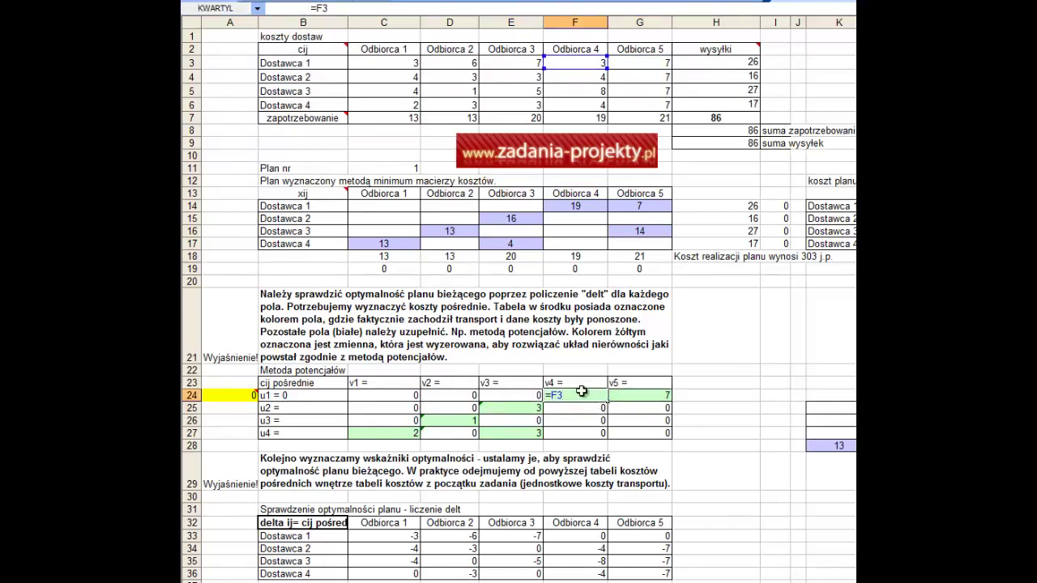
# - Copy the green unit-cost reference from G24 to G26 and check which cost cell its formula refers to
pyautogui.click(655, 398)
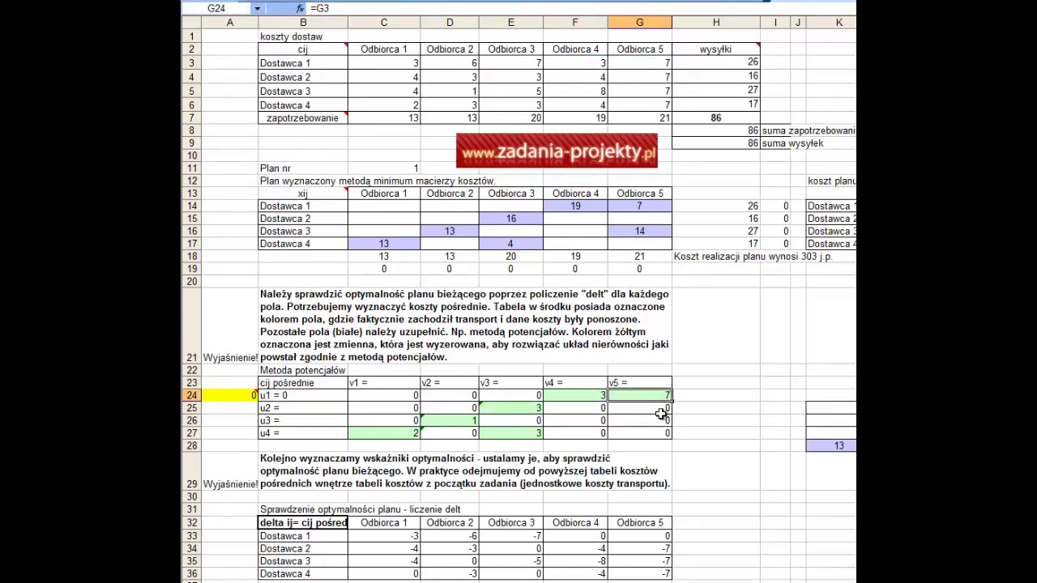
pyautogui.hotkey('ctrl', 'c')
pyautogui.click(632, 422)
pyautogui.hotkey('ctrl', 'v')
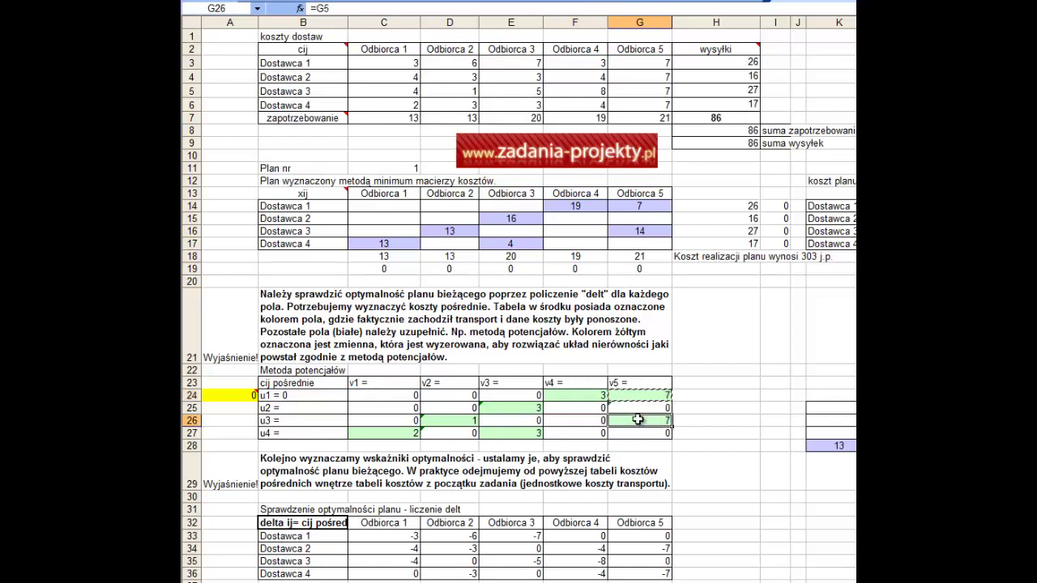
pyautogui.doubleClick(638, 419)
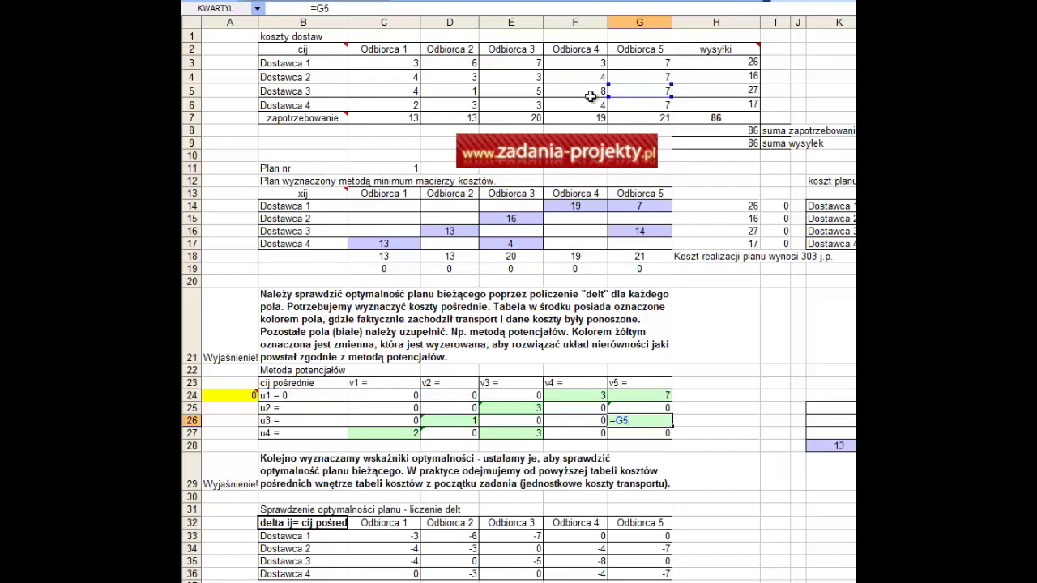
pyautogui.hotkey('ctrl', 'Return')
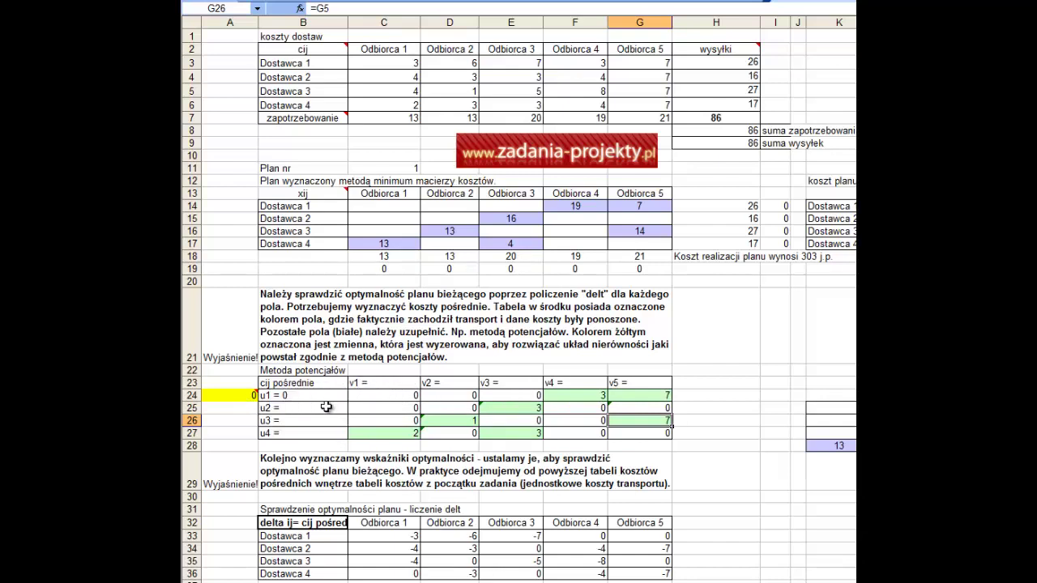
# - Examine the SUMA formulas in the white cells C24:E24, the u labels in B24:B27, the v labels in C23:G23 and the zeroed A24
pyautogui.moveTo(367, 397); pyautogui.dragTo(377, 420)
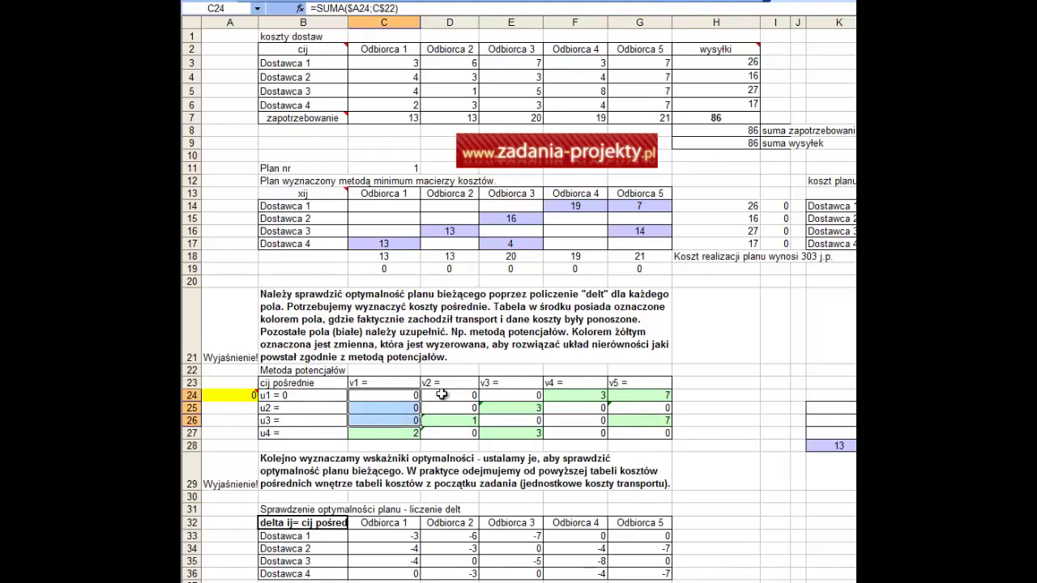
pyautogui.click(445, 395)
pyautogui.click(507, 397)
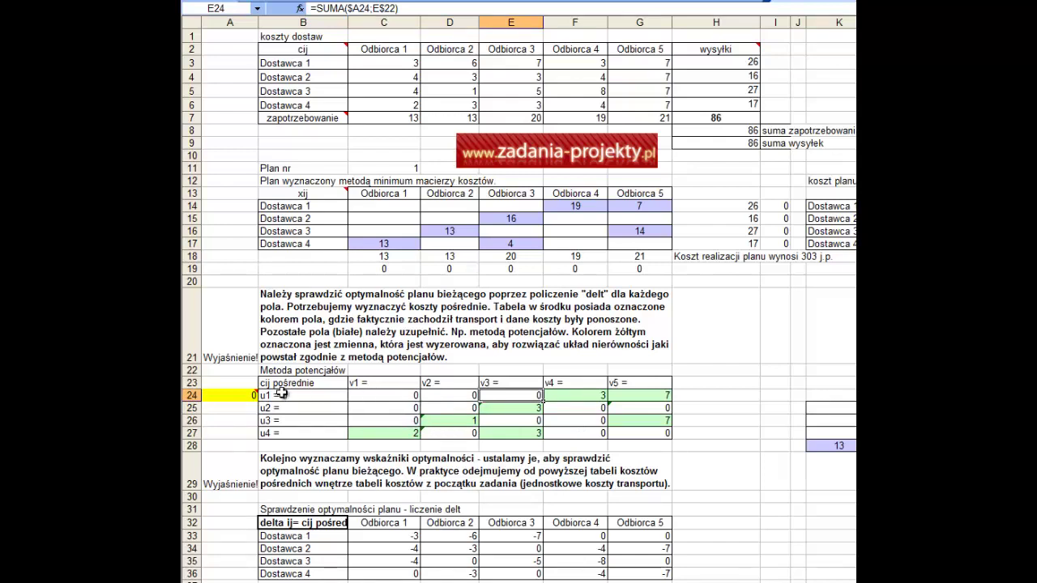
pyautogui.moveTo(283, 395); pyautogui.dragTo(272, 435)
pyautogui.moveTo(374, 384); pyautogui.dragTo(658, 384)
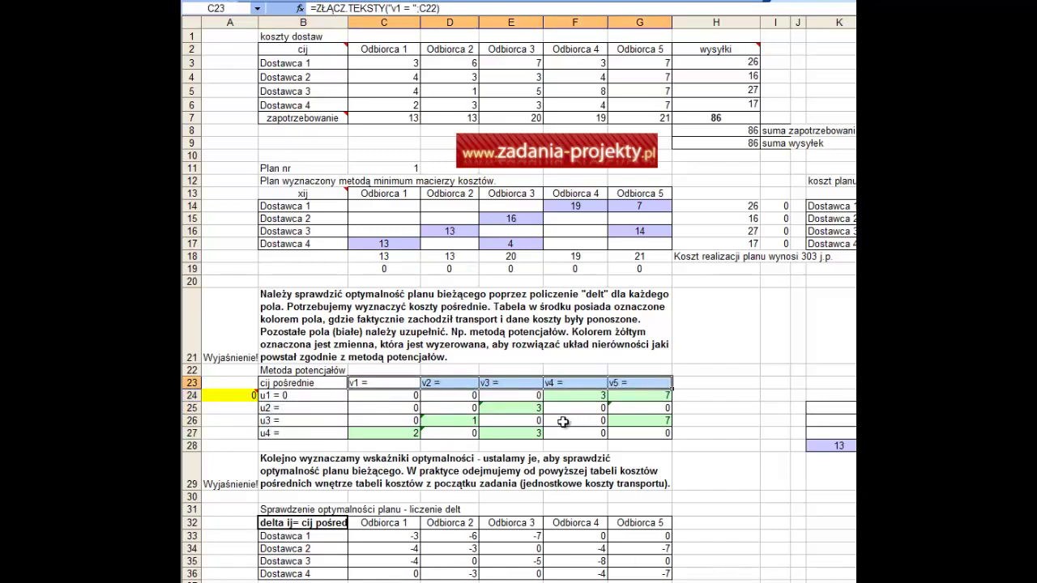
pyautogui.click(441, 392)
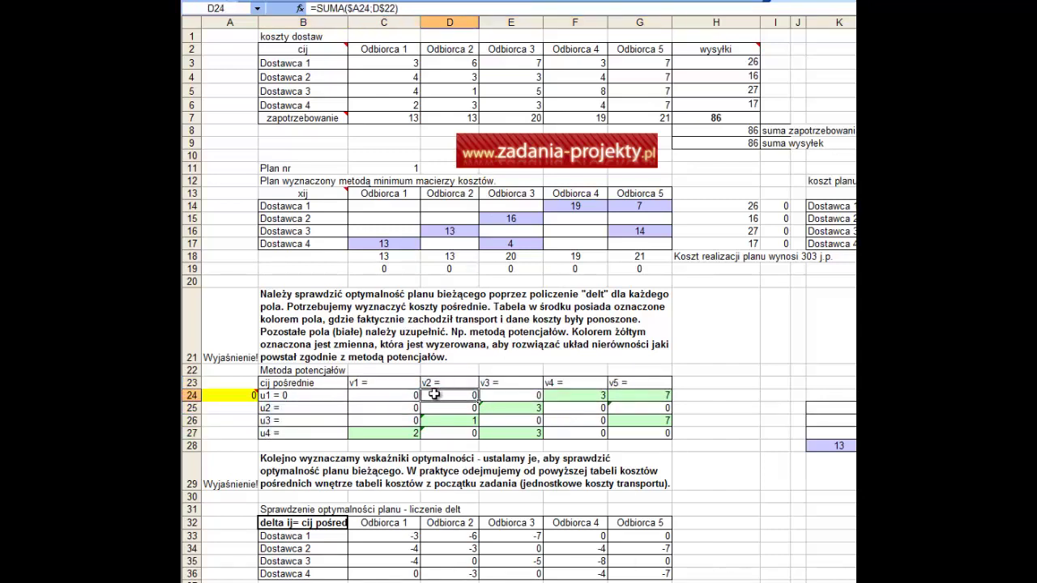
pyautogui.doubleClick(435, 394)
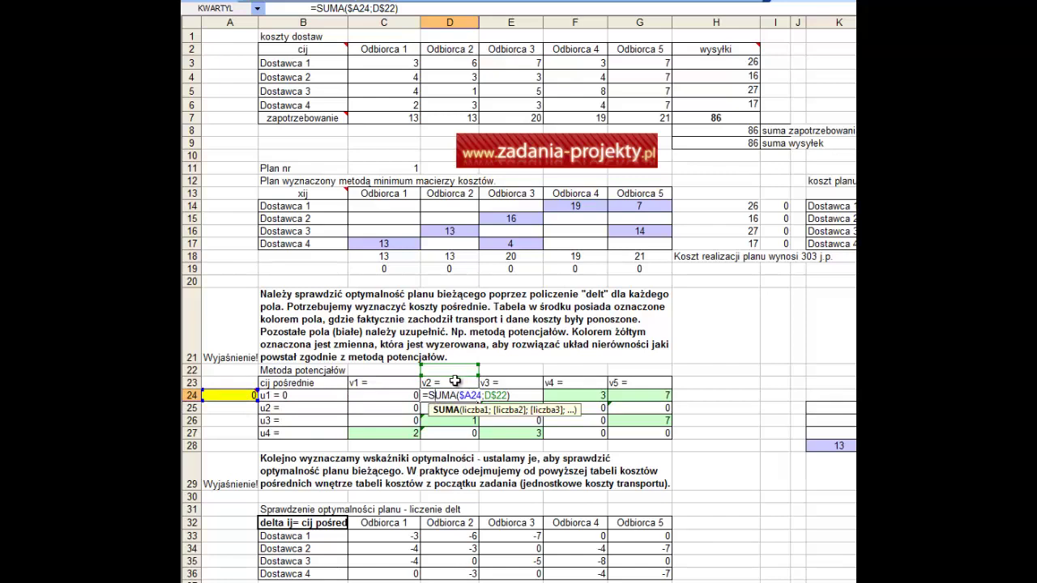
pyautogui.press('Escape')
pyautogui.moveTo(310, 394); pyautogui.dragTo(286, 435)
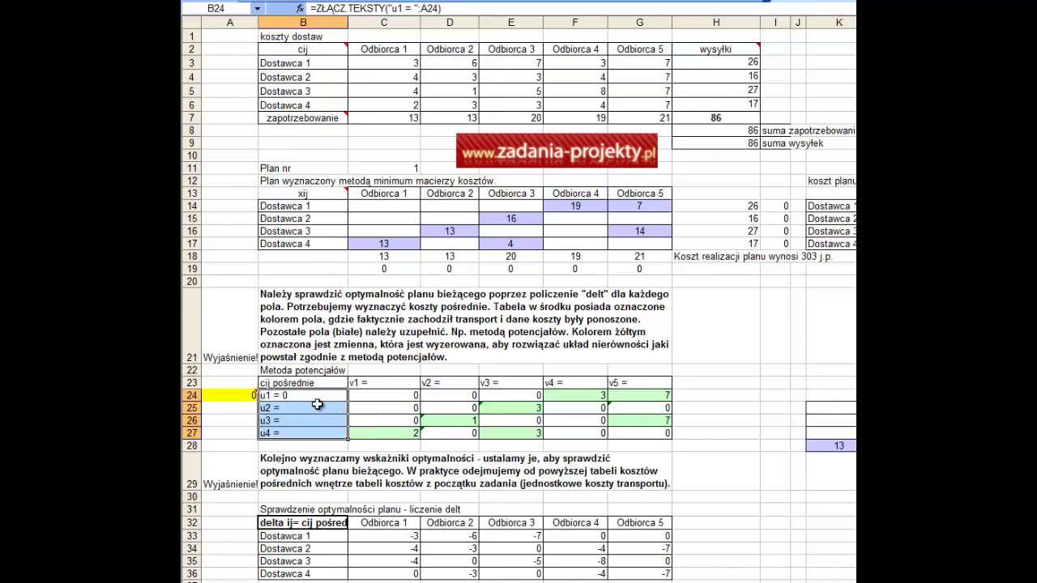
pyautogui.click(231, 398)
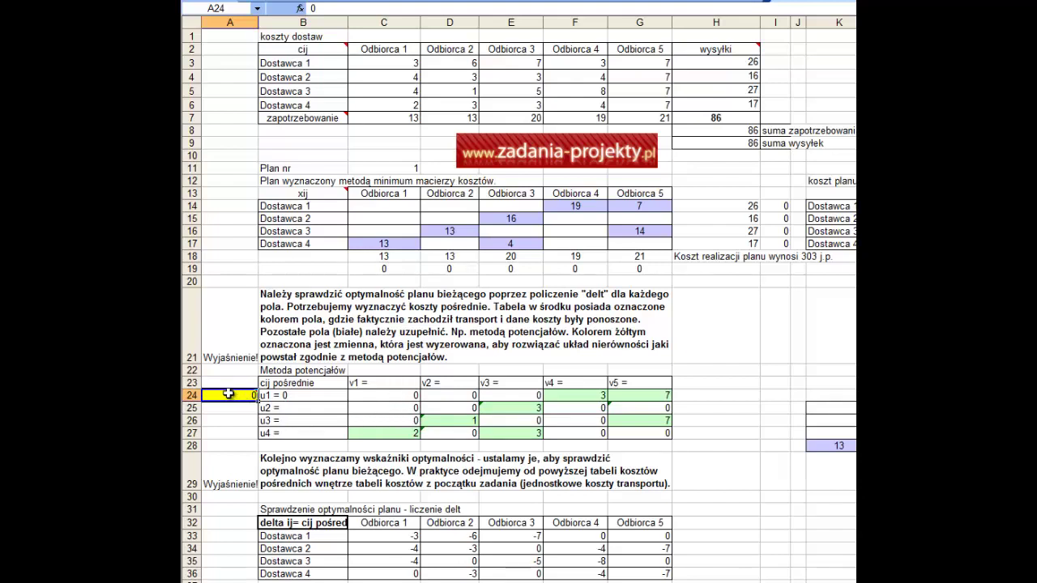
pyautogui.moveTo(228, 395)
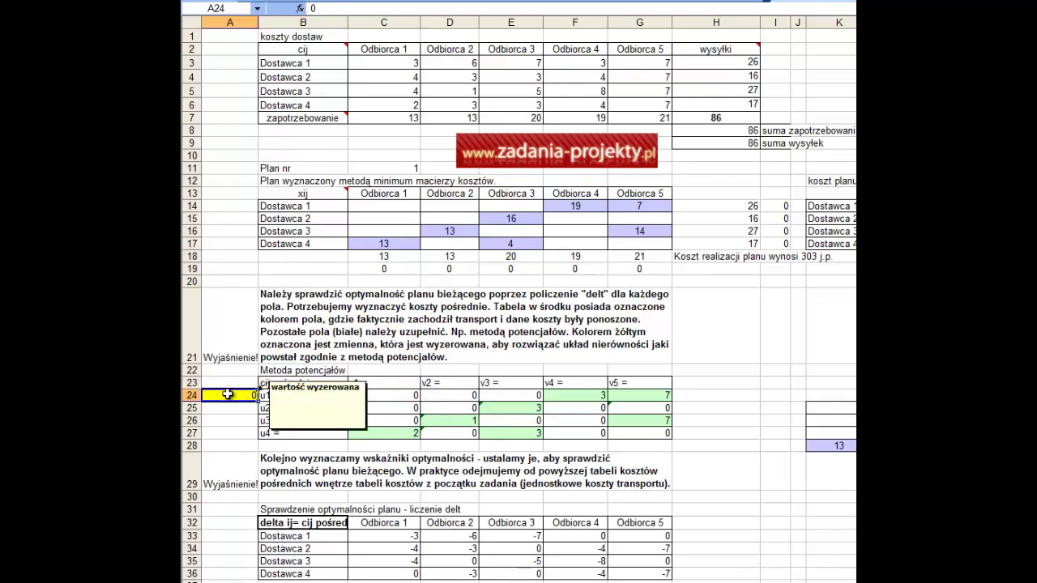
# - Enter 3 as potential v4 in F22, and check it against u1 in A24 and the unit cost in F24
pyautogui.click(601, 397)
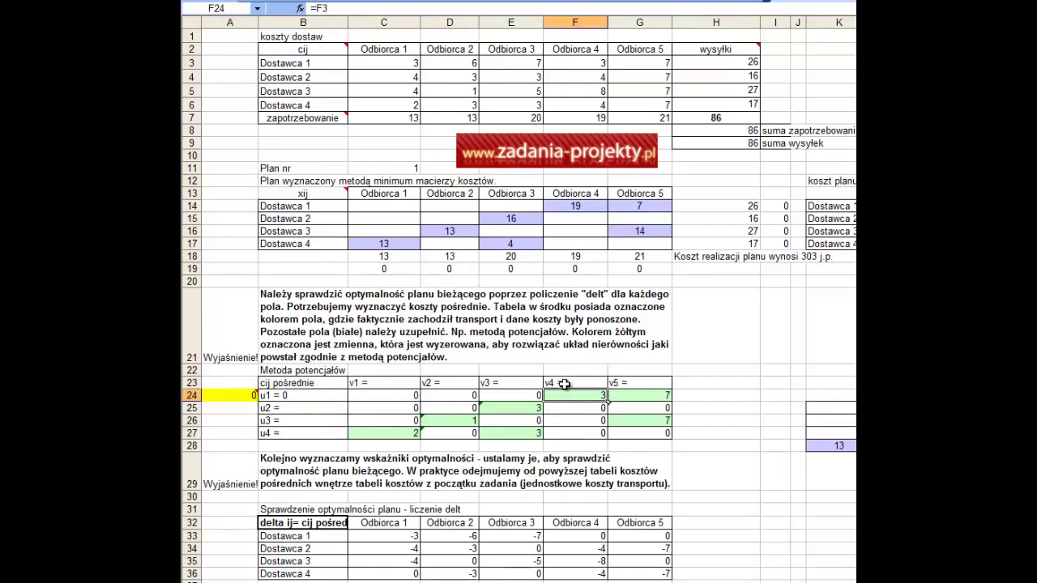
pyautogui.click(591, 370)
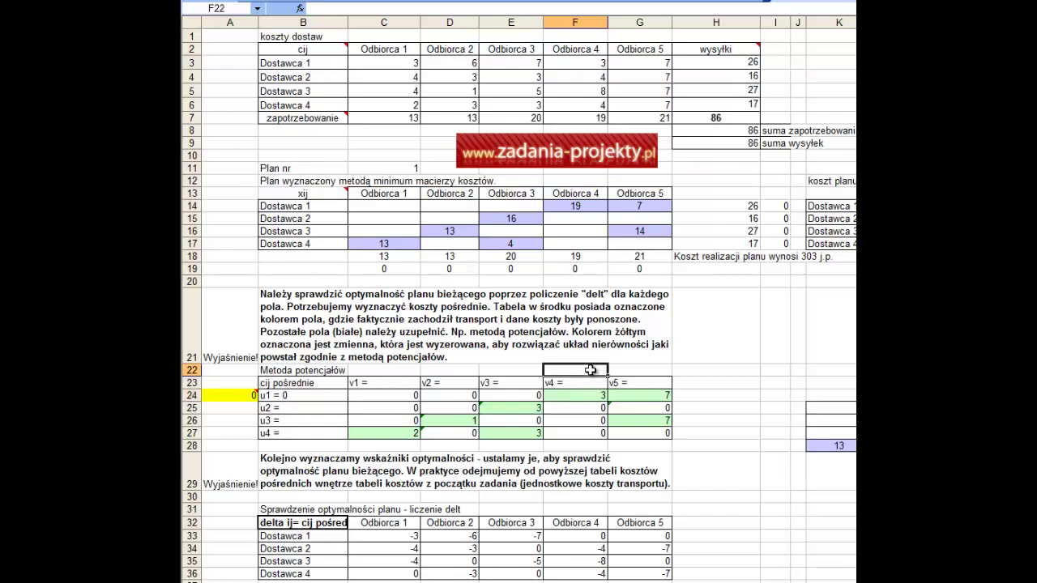
pyautogui.write('3')
pyautogui.click(555, 407)
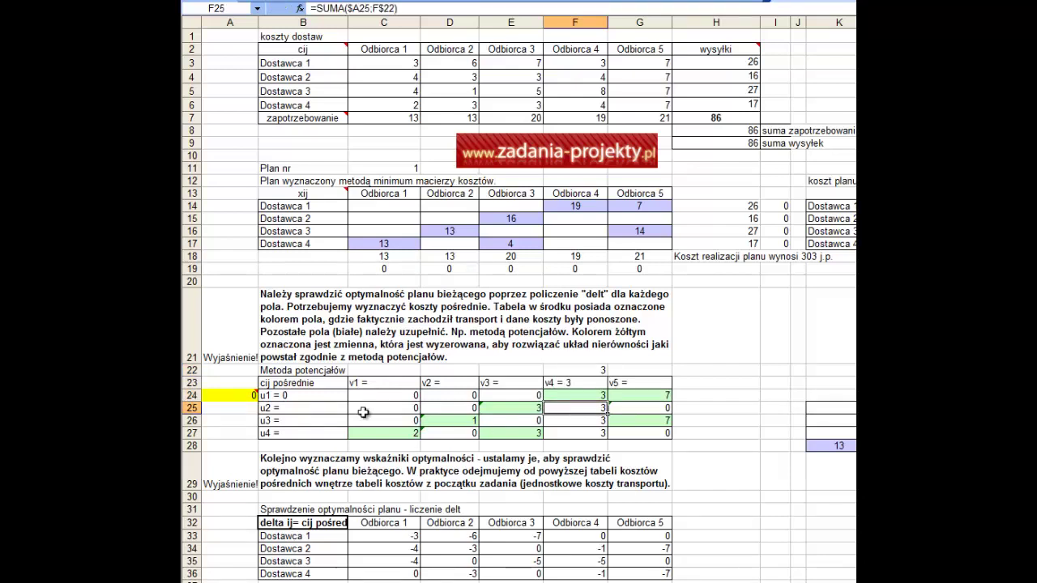
pyautogui.click(272, 395)
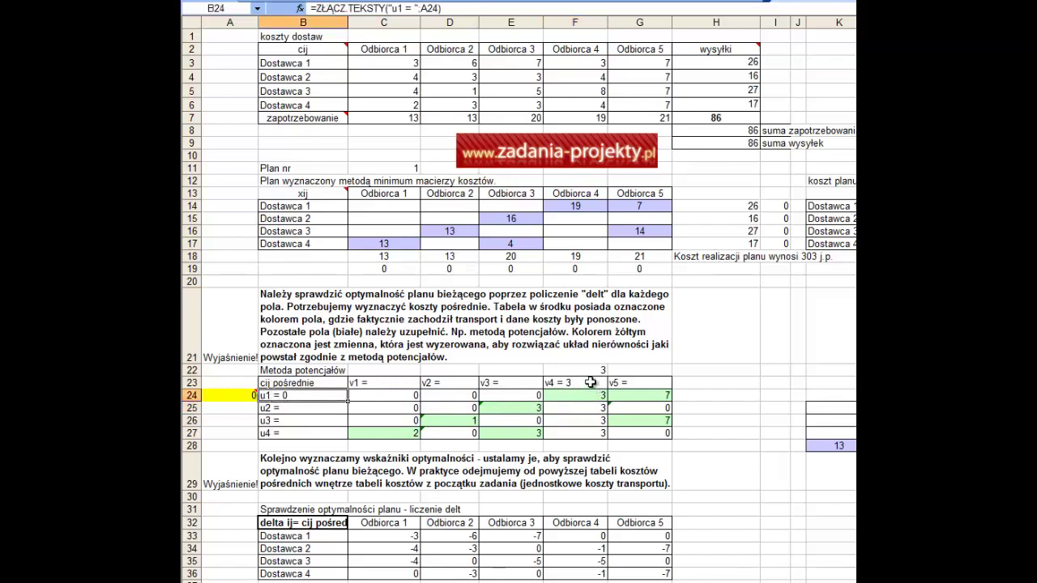
pyautogui.click(590, 383)
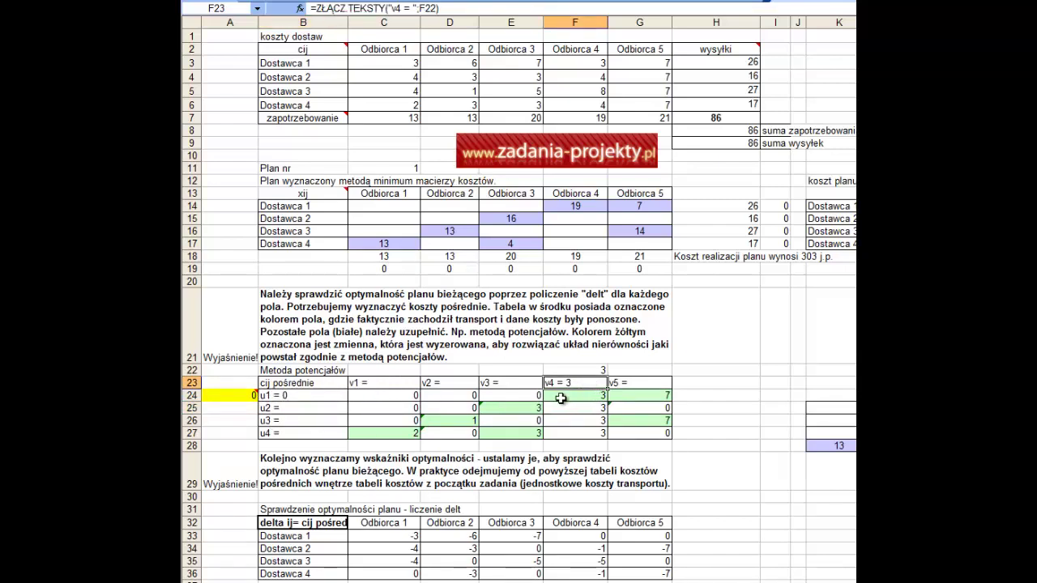
pyautogui.click(562, 397)
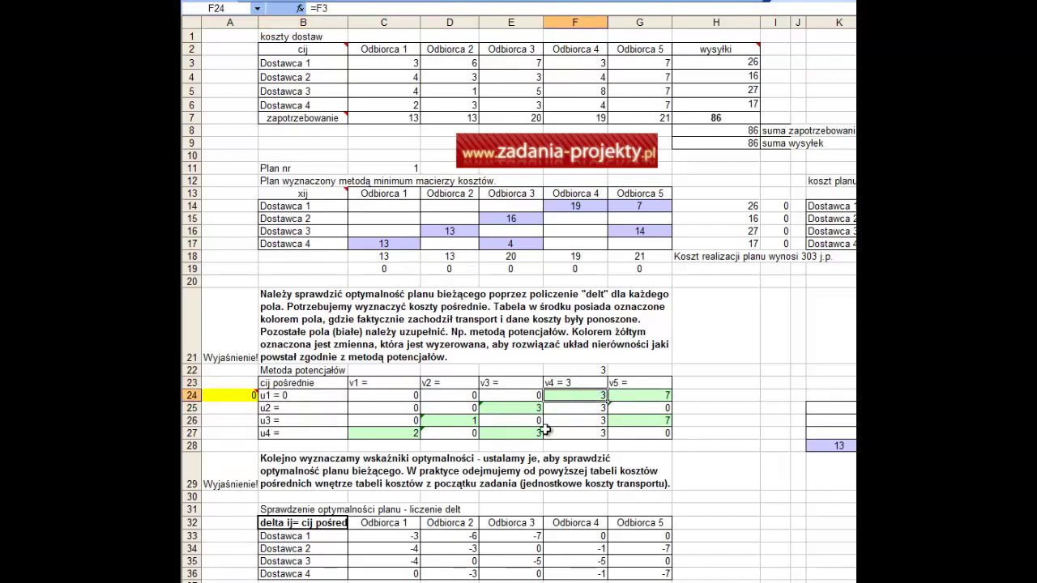
pyautogui.click(225, 401)
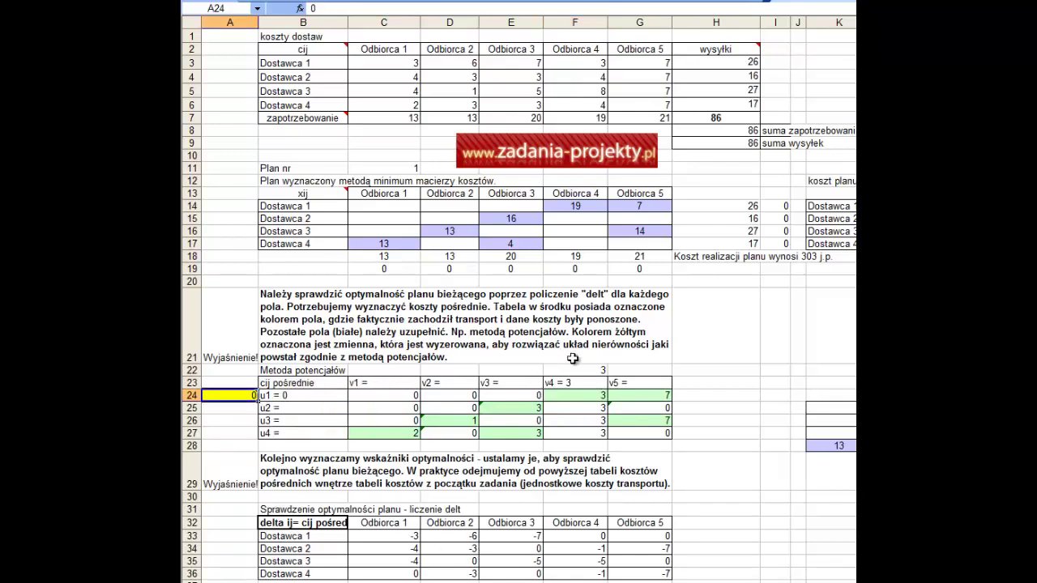
pyautogui.click(571, 399)
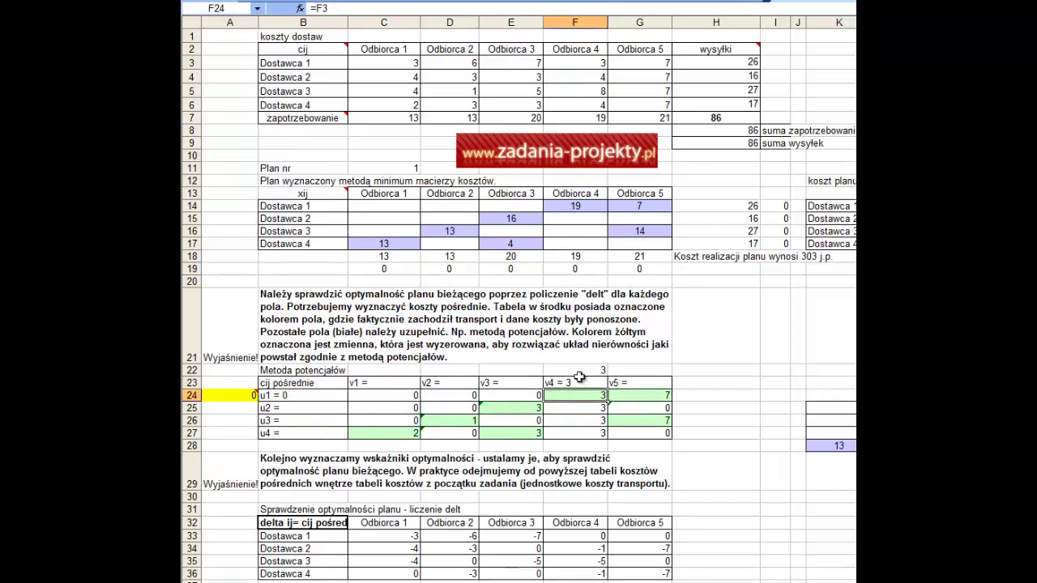
pyautogui.click(581, 368)
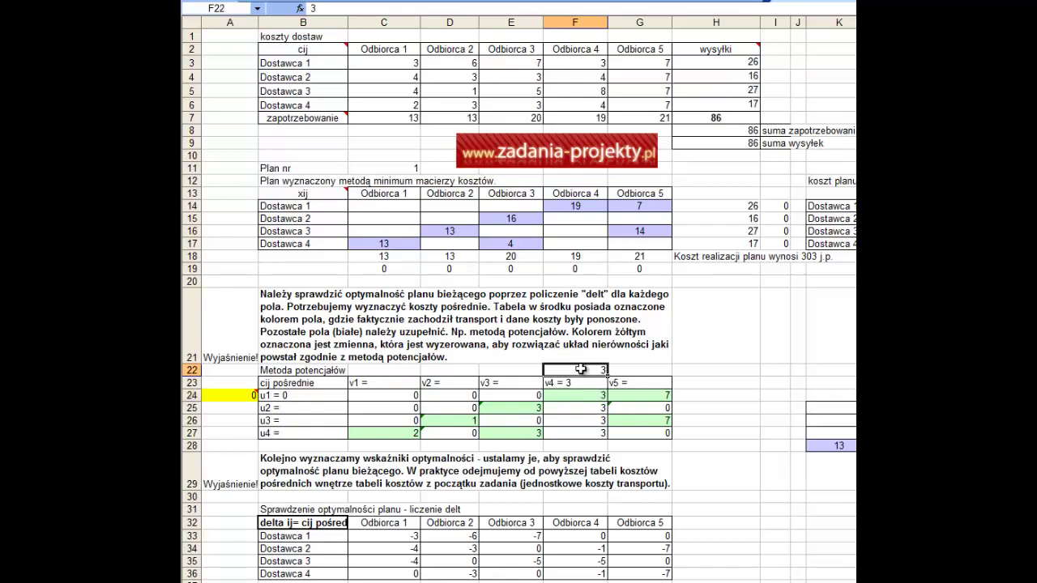
# - Enter 7 as potential v5 in G22, based on u1 in A24 and the unit cost in G24
pyautogui.click(232, 400)
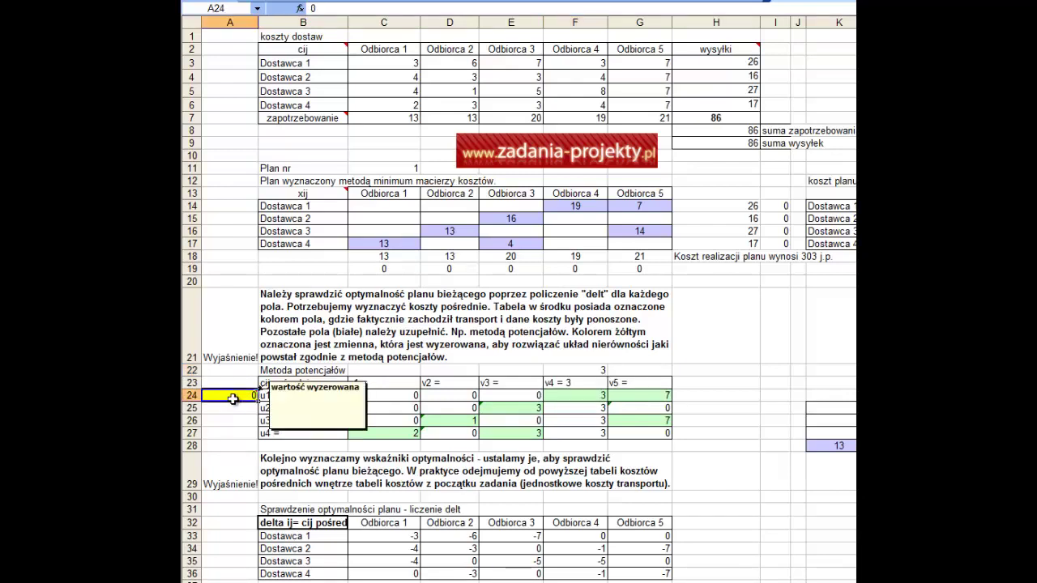
pyautogui.click(632, 381)
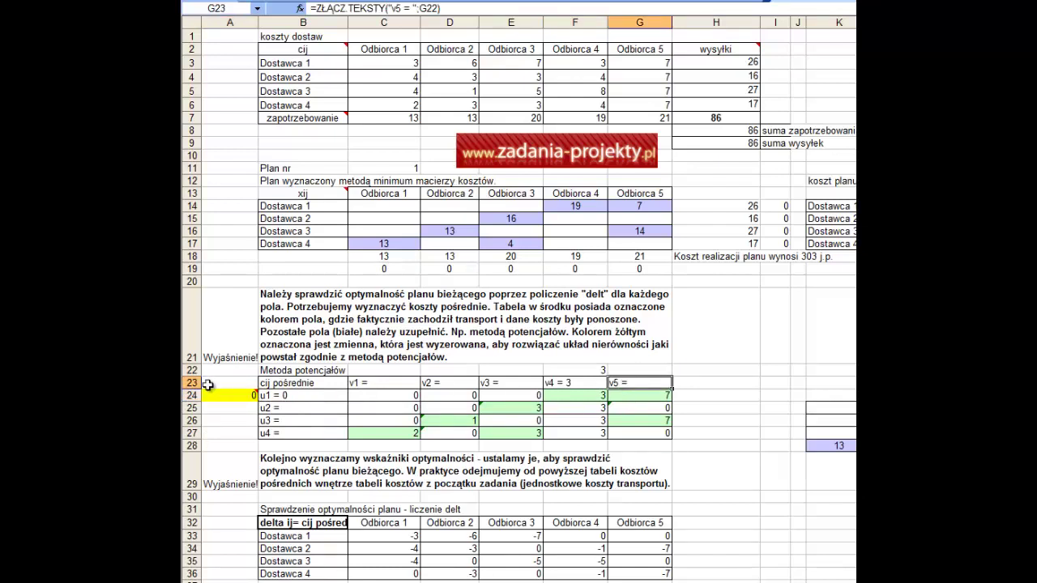
pyautogui.click(655, 393)
pyautogui.click(650, 370)
pyautogui.write('7')
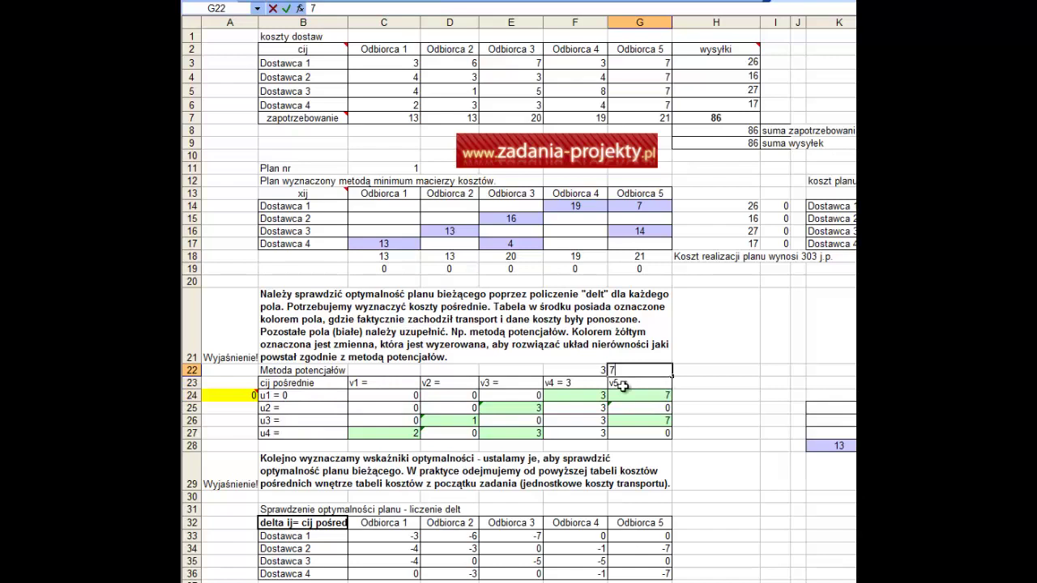
# - Enter 0 as potential u3 in A26, and check it against v5 in G23 and the unit cost in G26
pyautogui.click(212, 422)
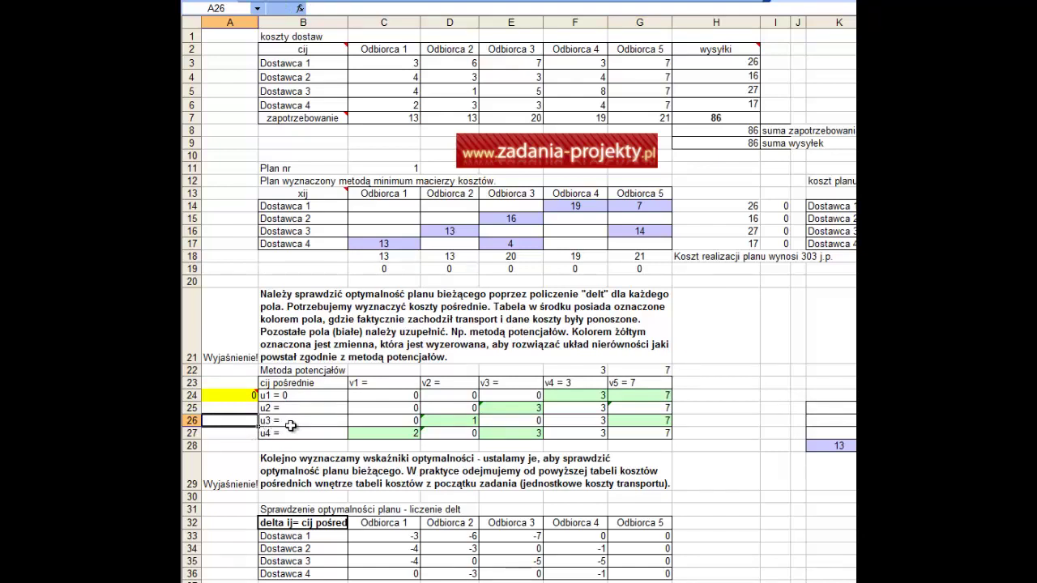
pyautogui.click(628, 422)
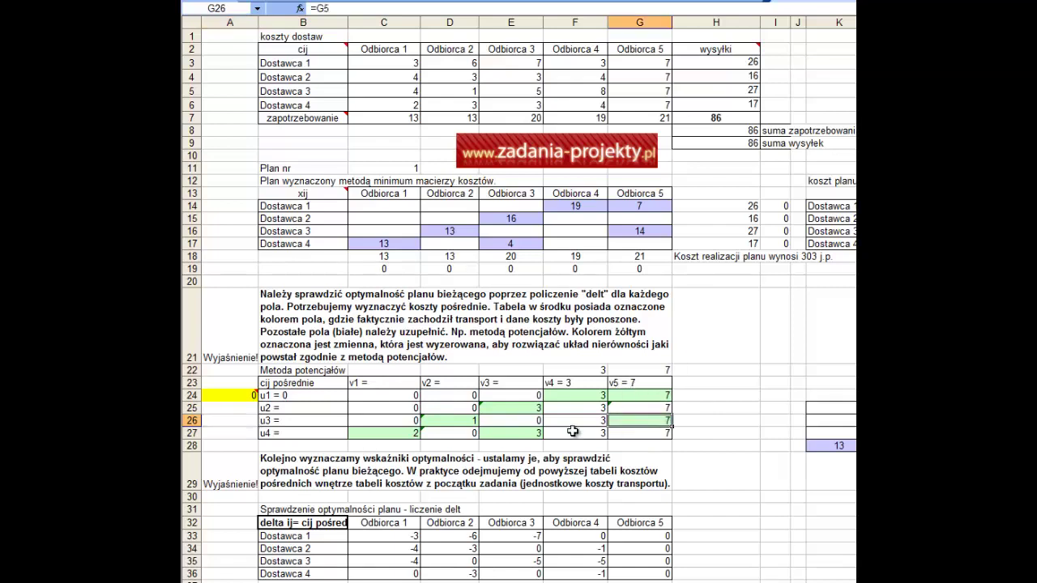
pyautogui.click(223, 420)
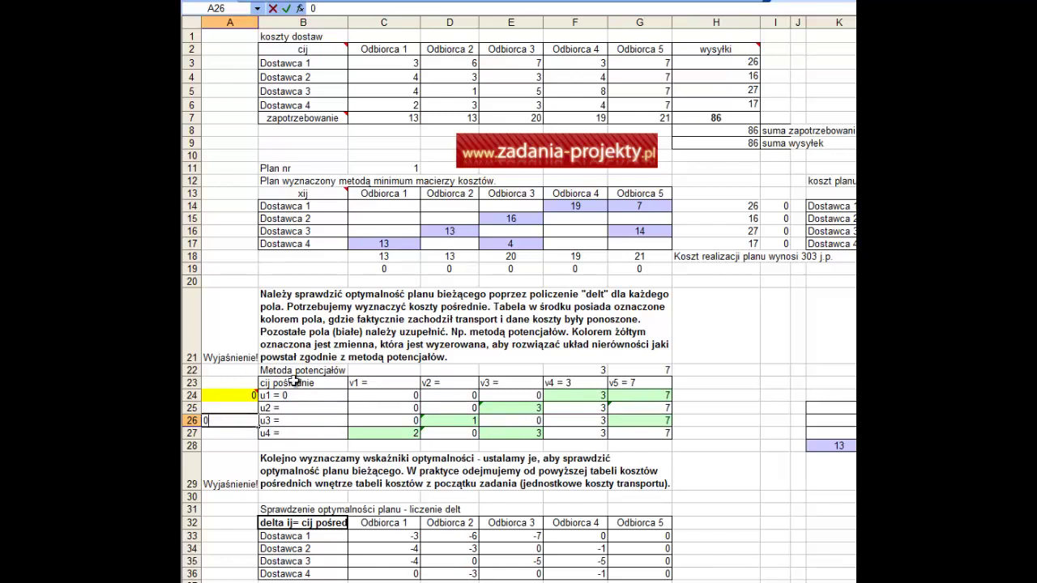
pyautogui.write('0')
pyautogui.click(333, 417)
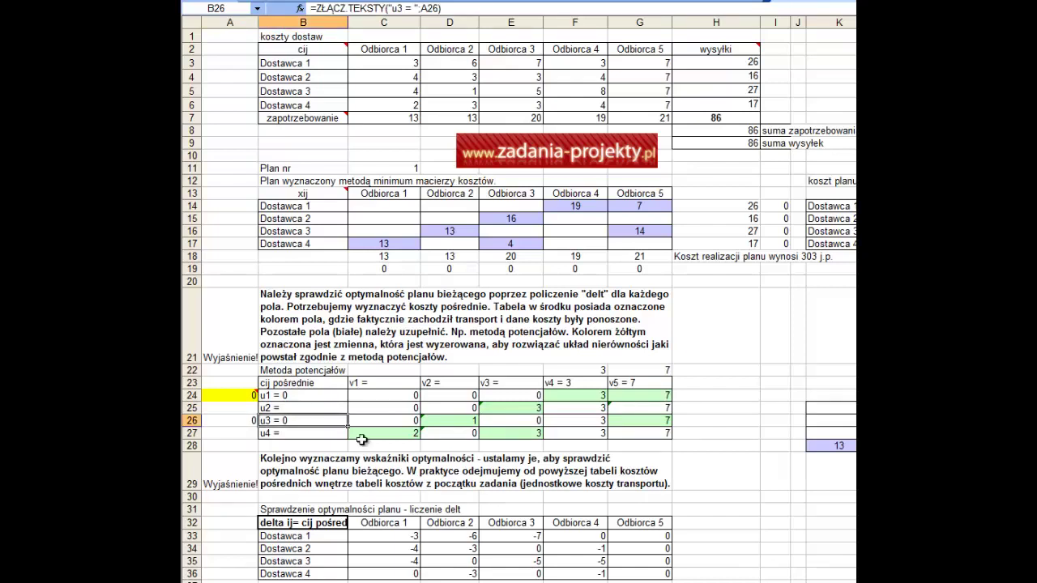
pyautogui.click(230, 419)
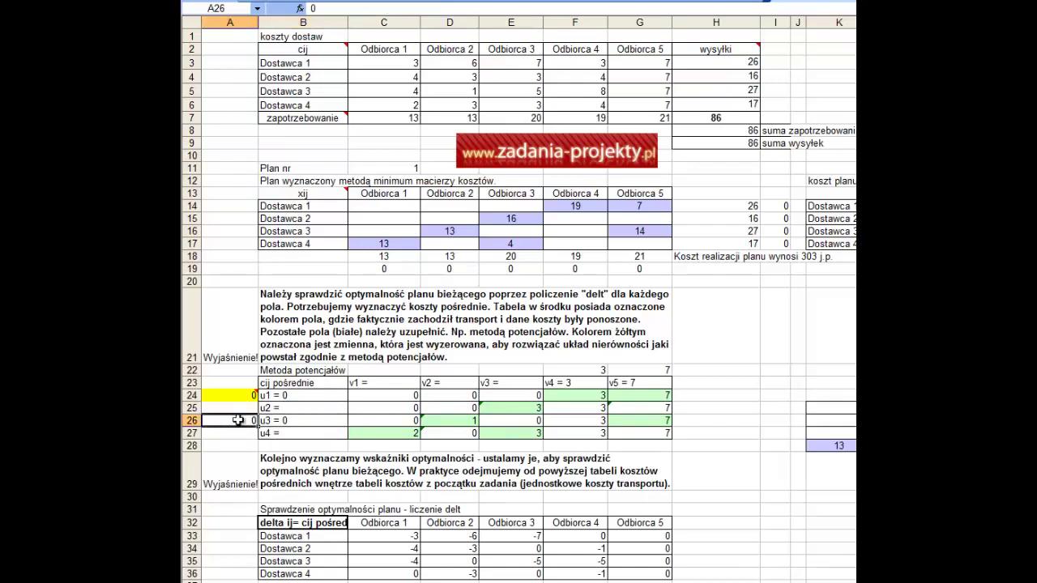
pyautogui.click(652, 380)
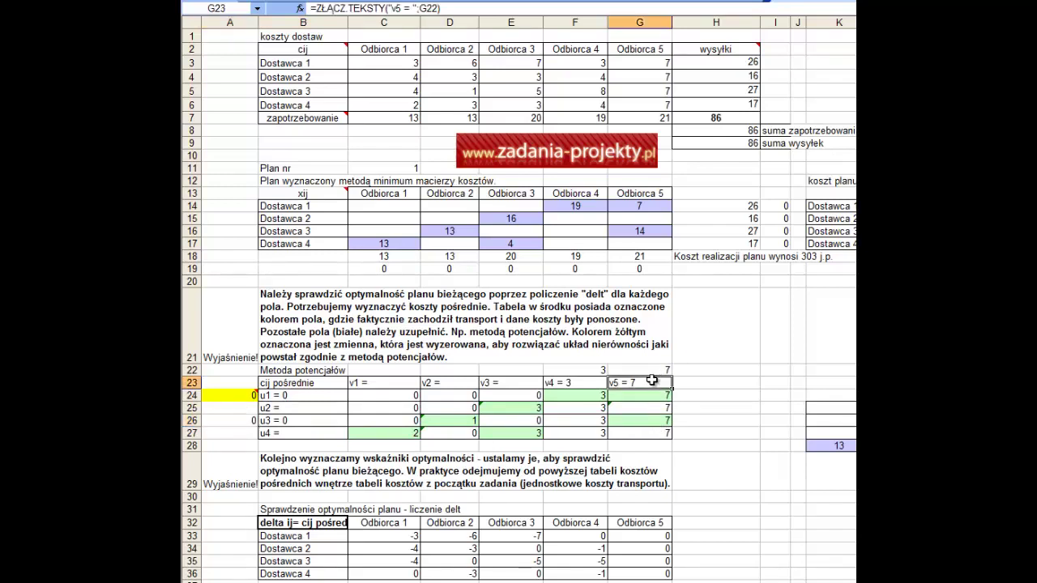
pyautogui.click(645, 421)
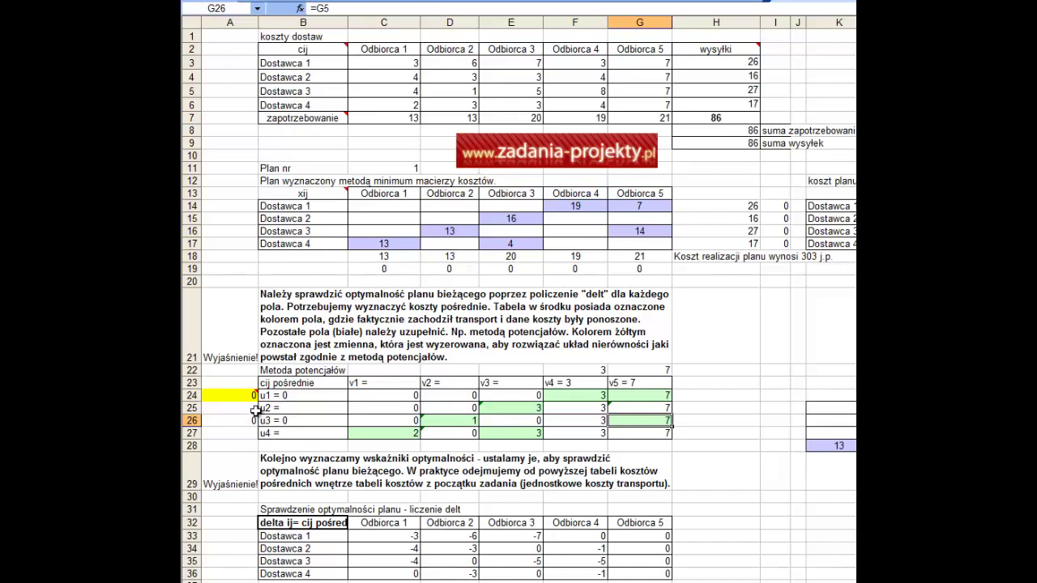
# - Enter 1 as potential v2 in D22, based on u3 and the Dostawca 3 to Odbiorca 2 unit cost
pyautogui.click(294, 423)
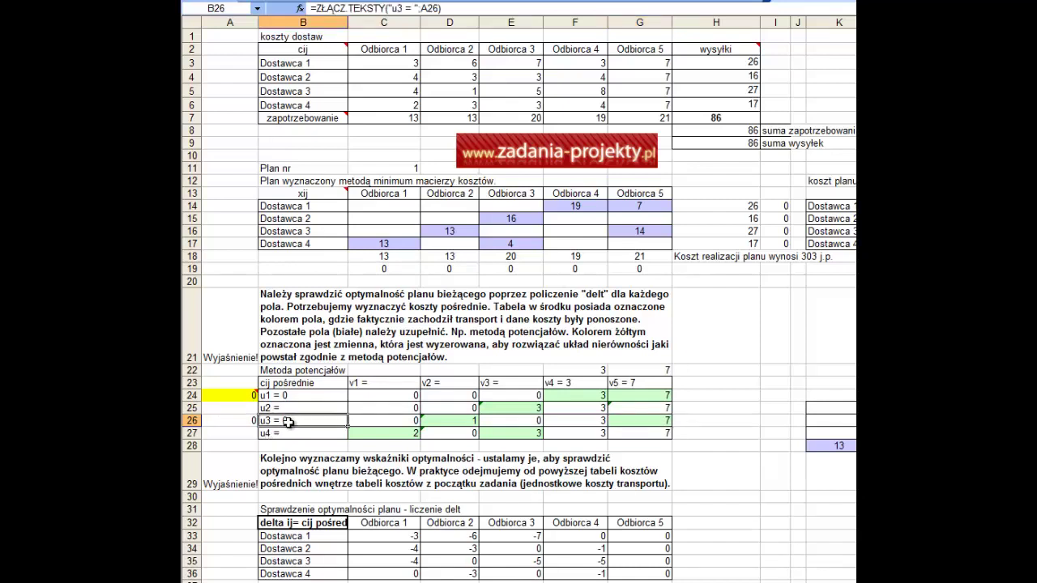
pyautogui.click(461, 383)
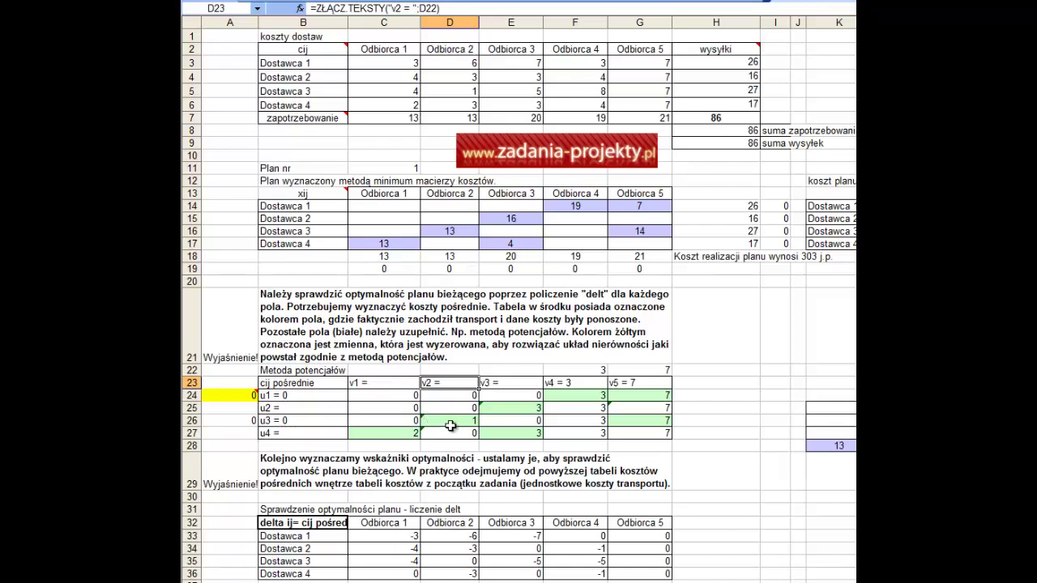
pyautogui.click(463, 371)
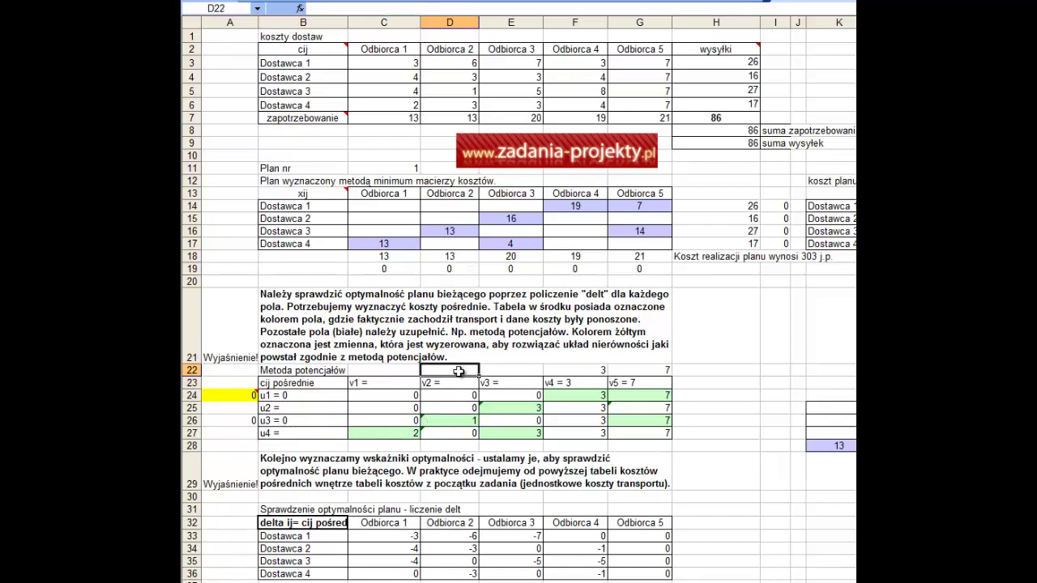
pyautogui.write('1')
pyautogui.press('Return')
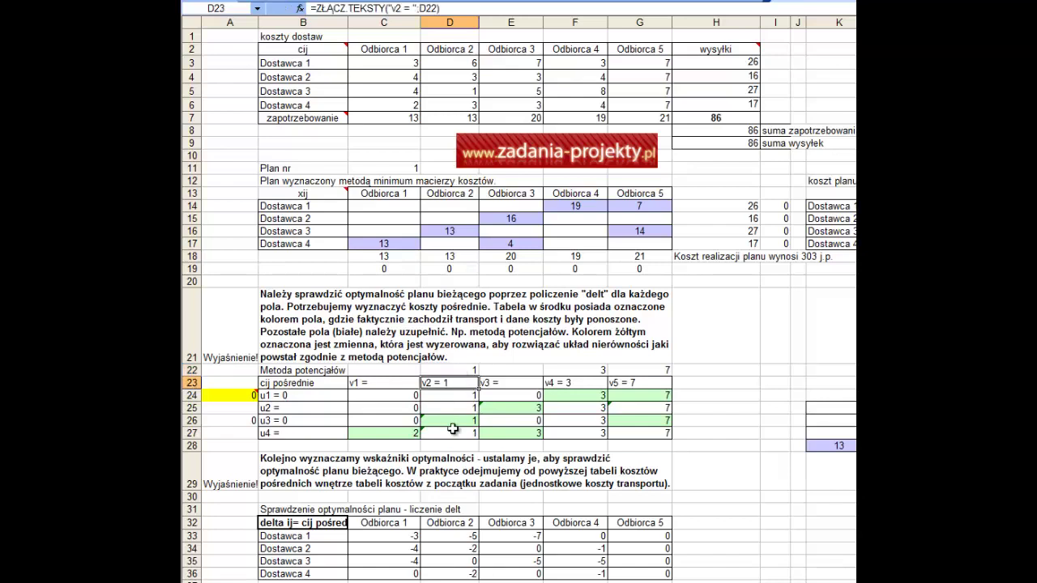
# - Set potential u4 in A27 by copying the zeroed u1 from A24, since neither v1 nor v3 is known
pyautogui.click(242, 407)
pyautogui.click(227, 434)
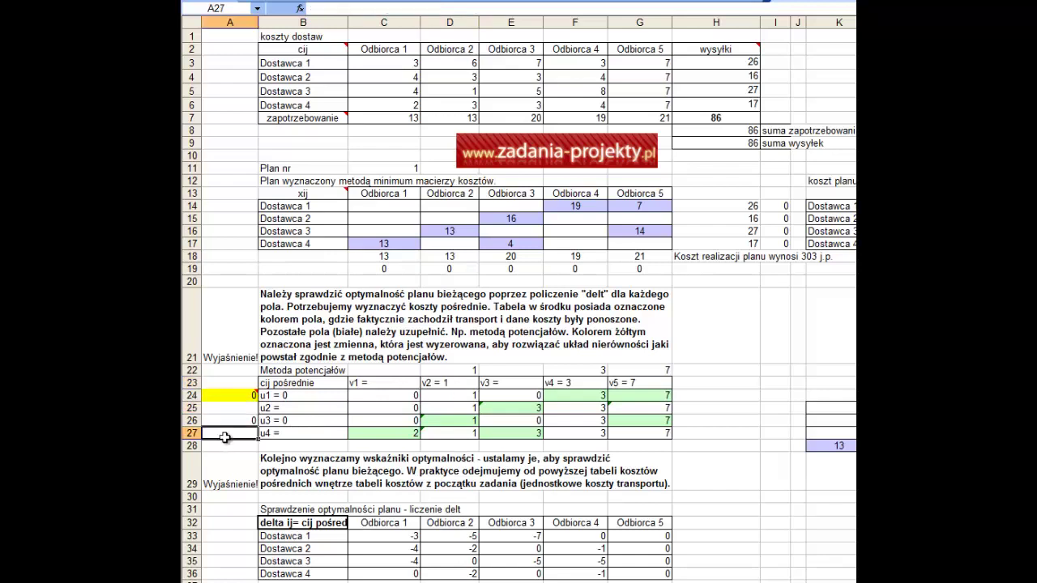
pyautogui.click(400, 369)
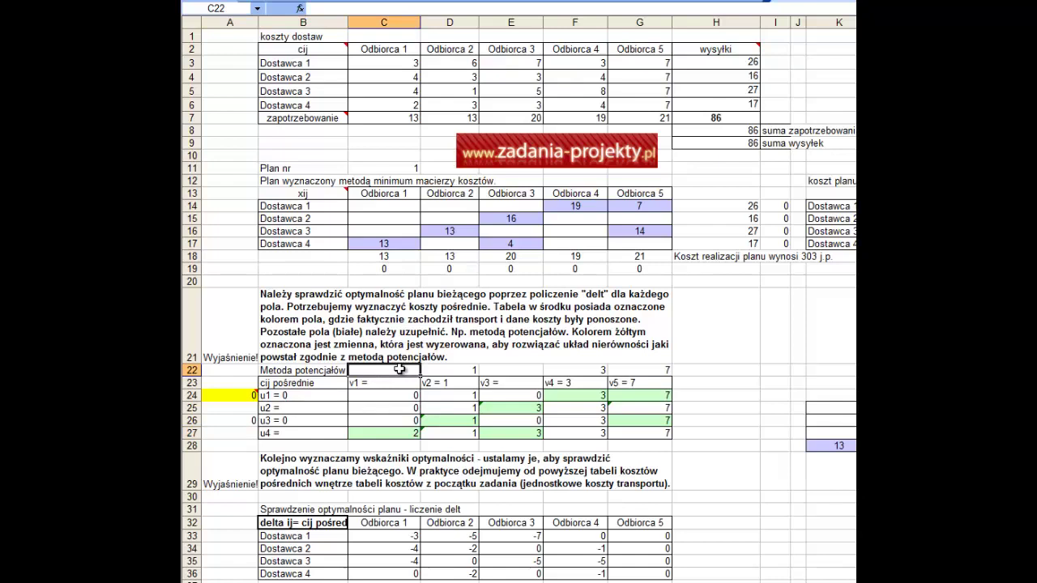
pyautogui.click(505, 371)
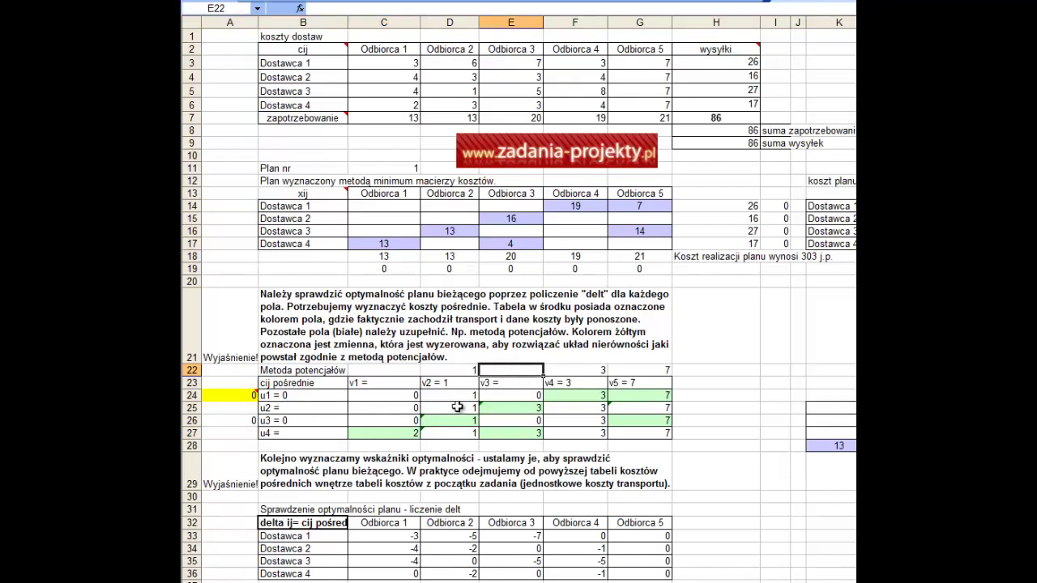
pyautogui.click(235, 397)
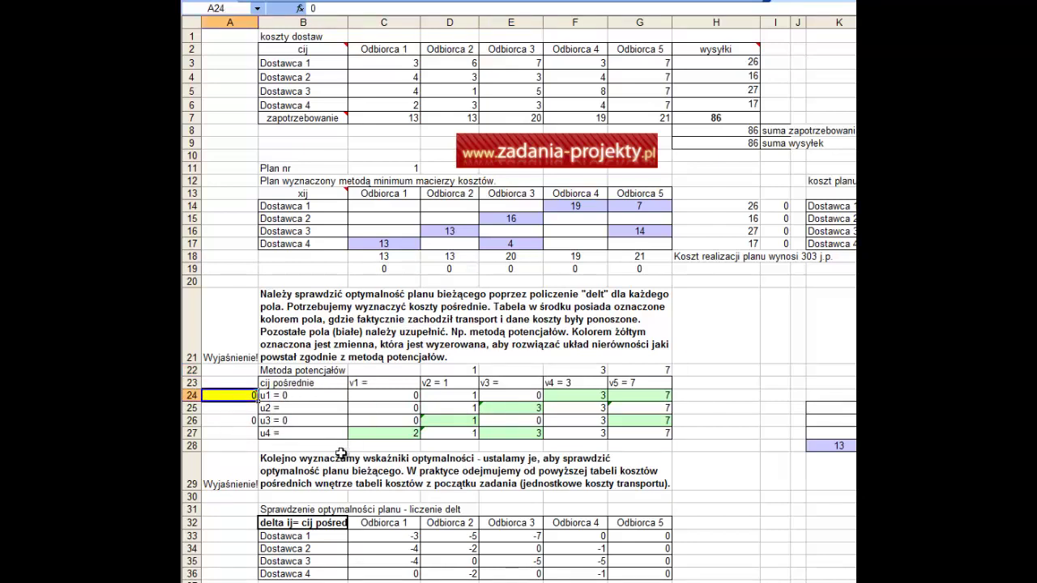
pyautogui.hotkey('ctrl', 'c')
pyautogui.click(225, 436)
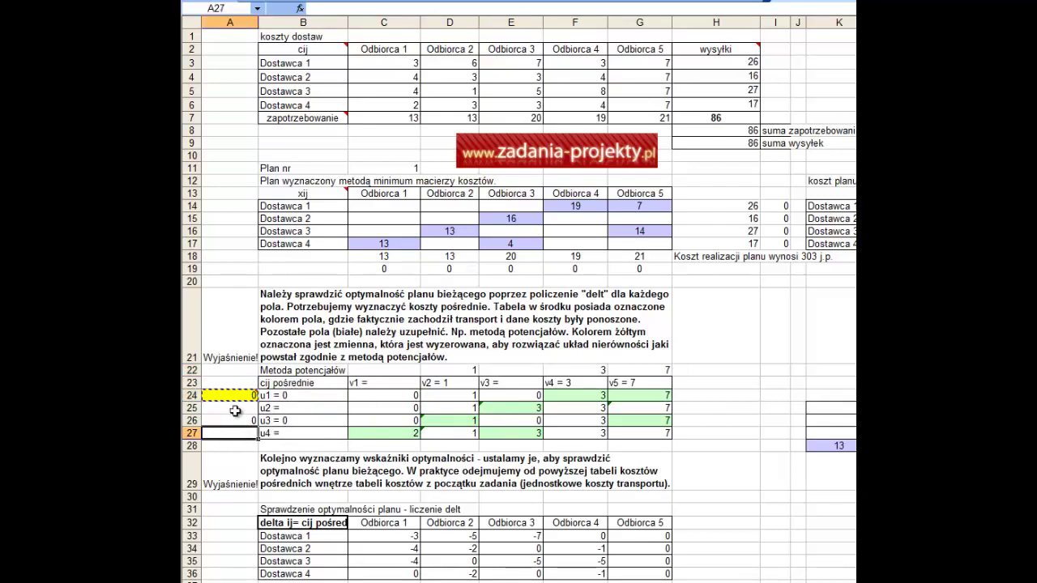
pyautogui.hotkey('ctrl', 'v')
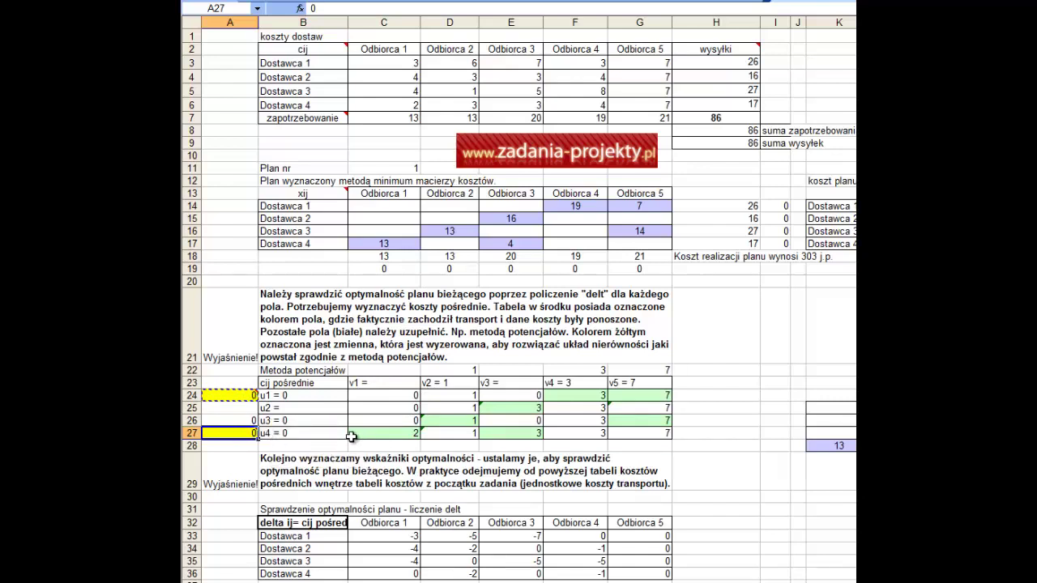
# - Enter 2 as potential v1 in C22, and check it against the Dostawca 4 to Odbiorca 1 unit cost in C27
pyautogui.click(383, 370)
pyautogui.write('2')
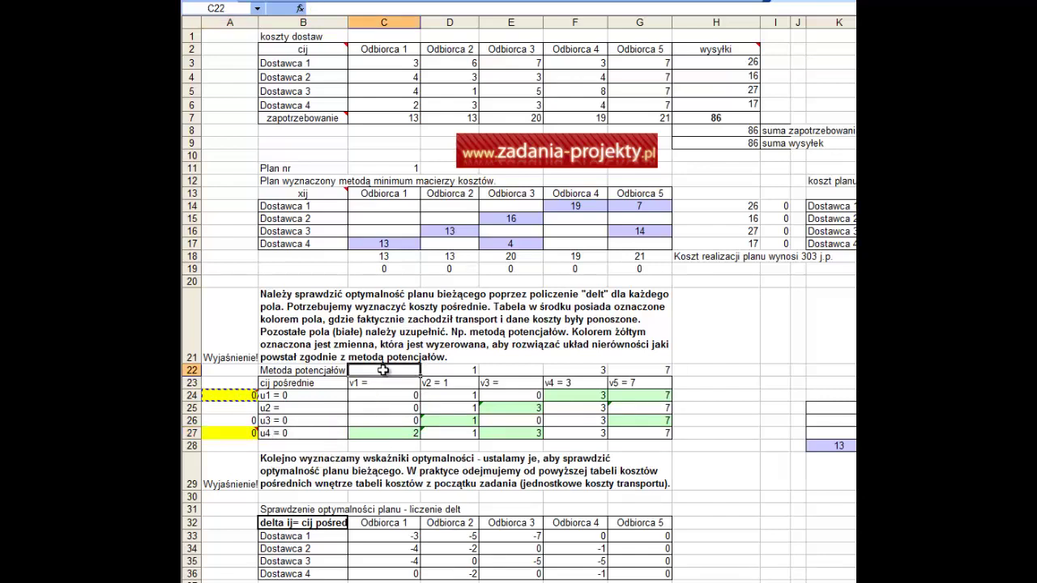
pyautogui.press('Return')
pyautogui.click(383, 408)
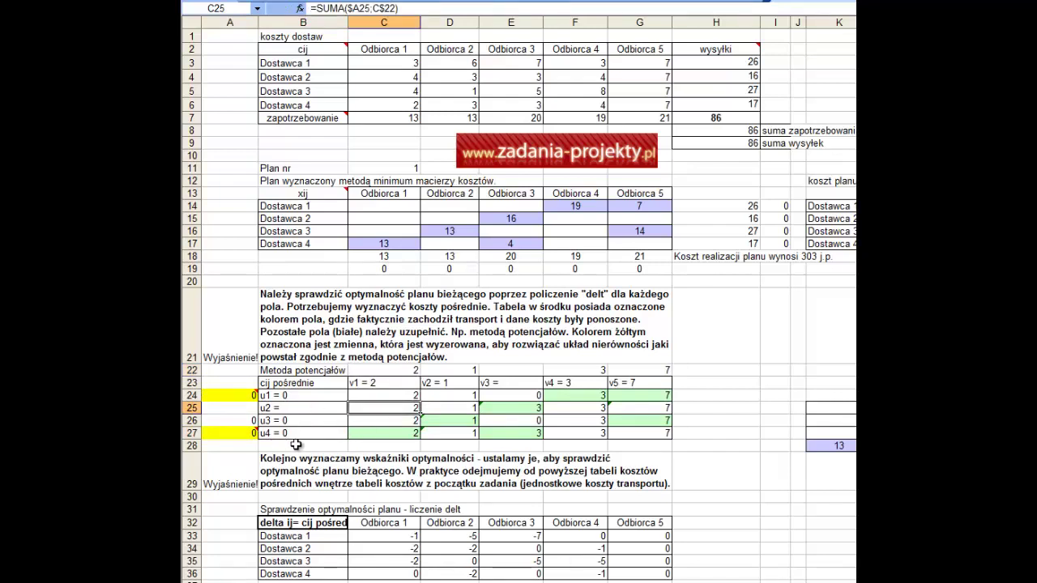
pyautogui.click(379, 433)
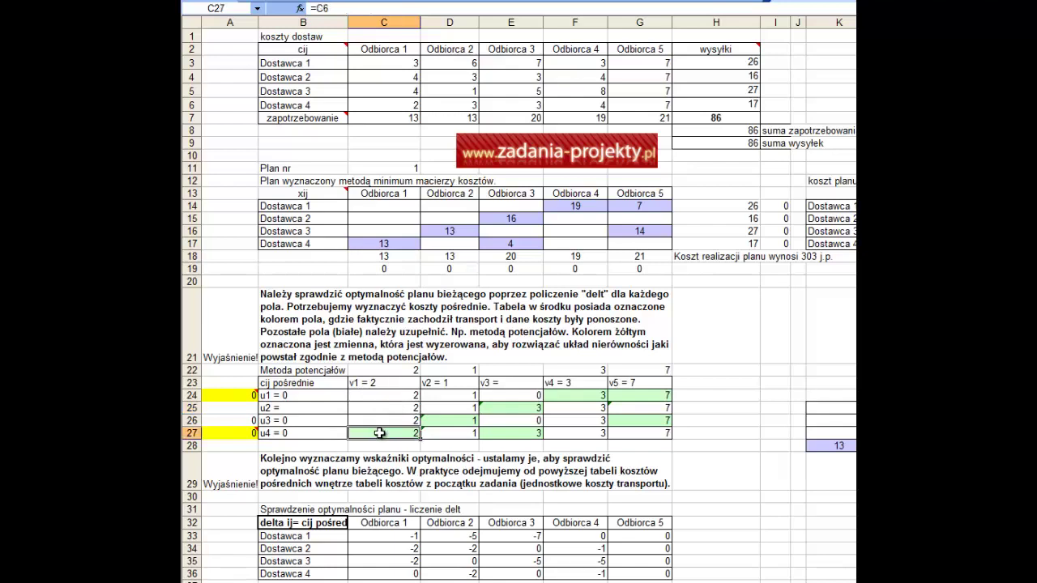
pyautogui.click(410, 369)
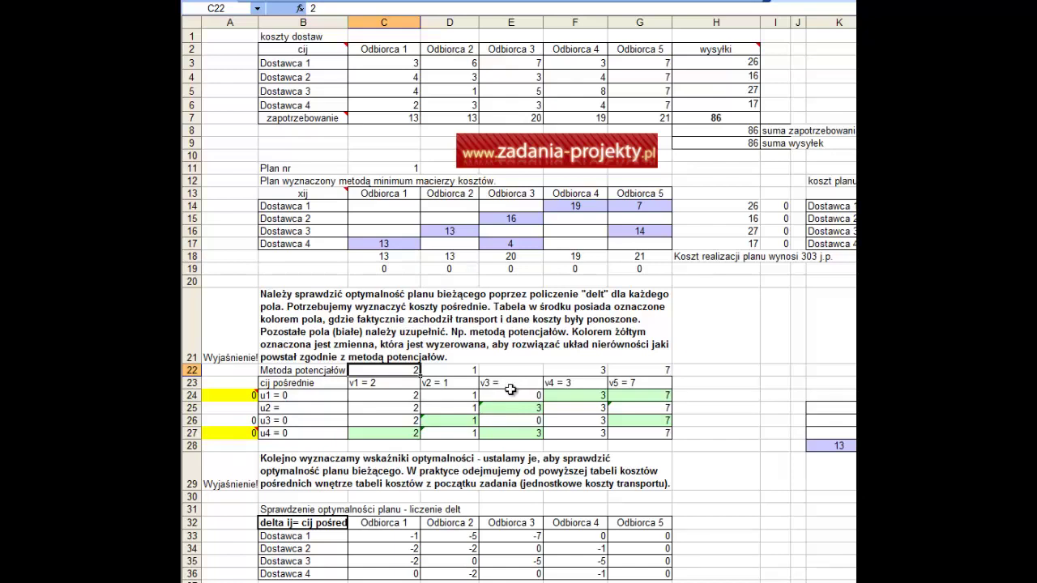
# - Enter 3 as potential v3 in E22, based on u4 and the unit cost in E27
pyautogui.click(509, 434)
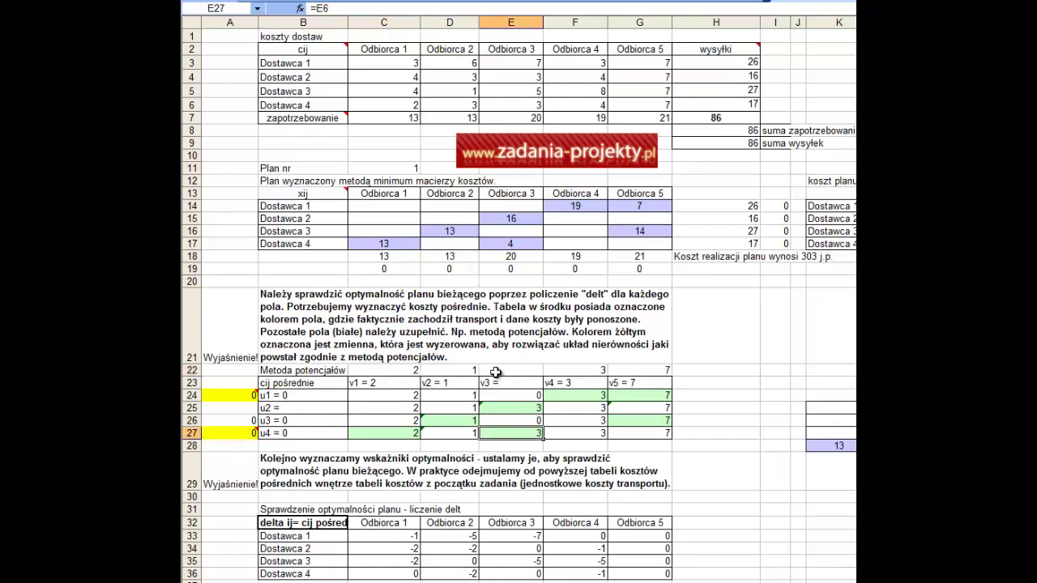
pyautogui.click(489, 372)
pyautogui.write('3')
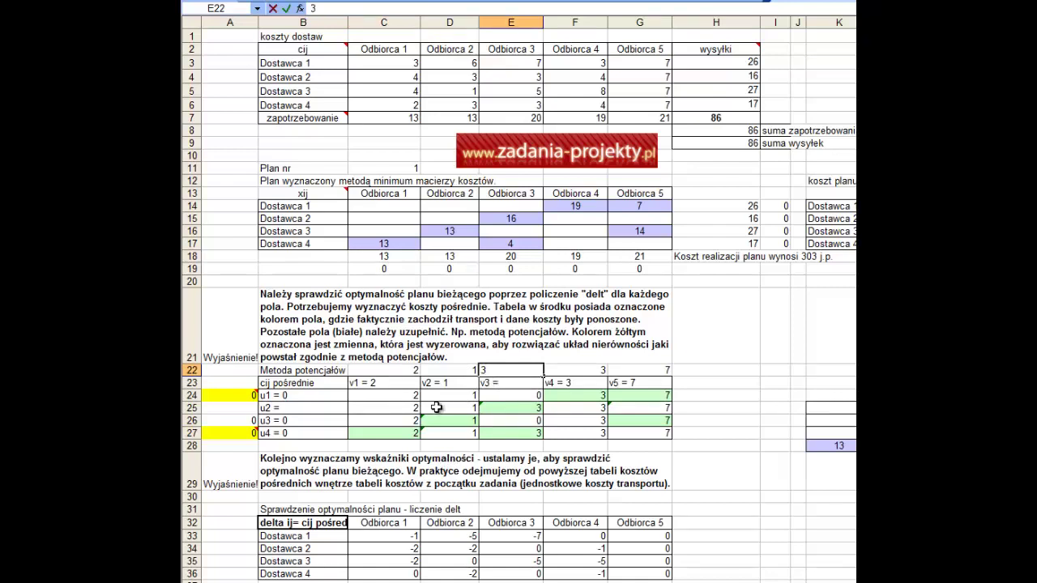
pyautogui.click(336, 408)
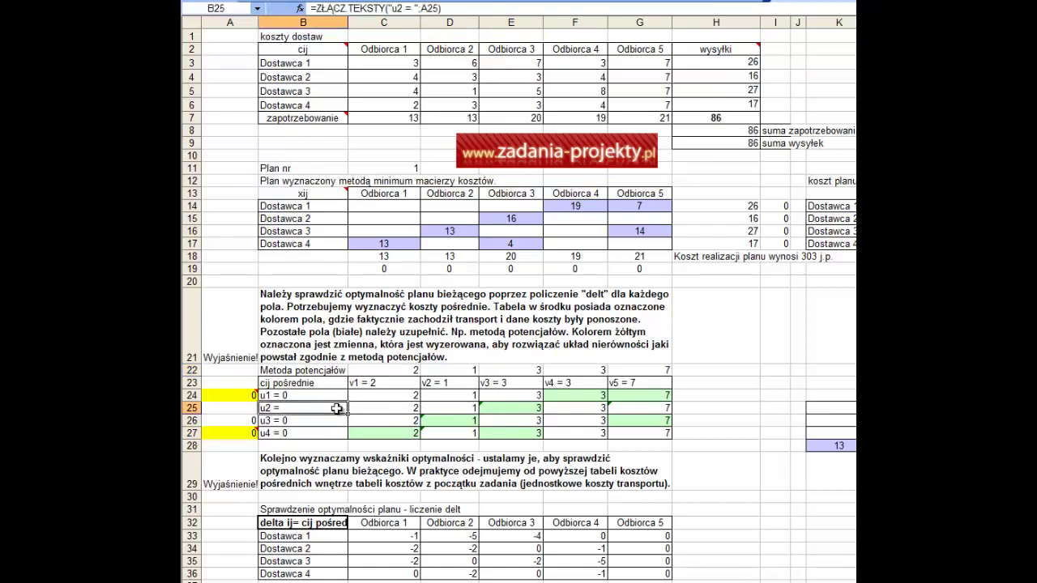
# - Enter 0 as potential u2 in A25, based on v3 and the Dostawca 2 to Odbiorca 3 unit cost in E25
pyautogui.click(224, 408)
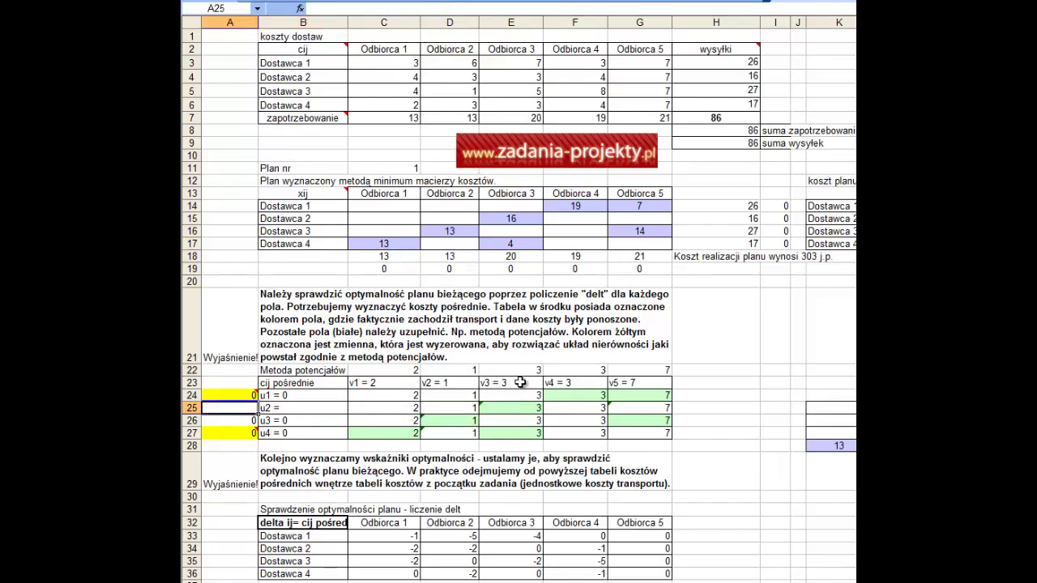
pyautogui.click(518, 408)
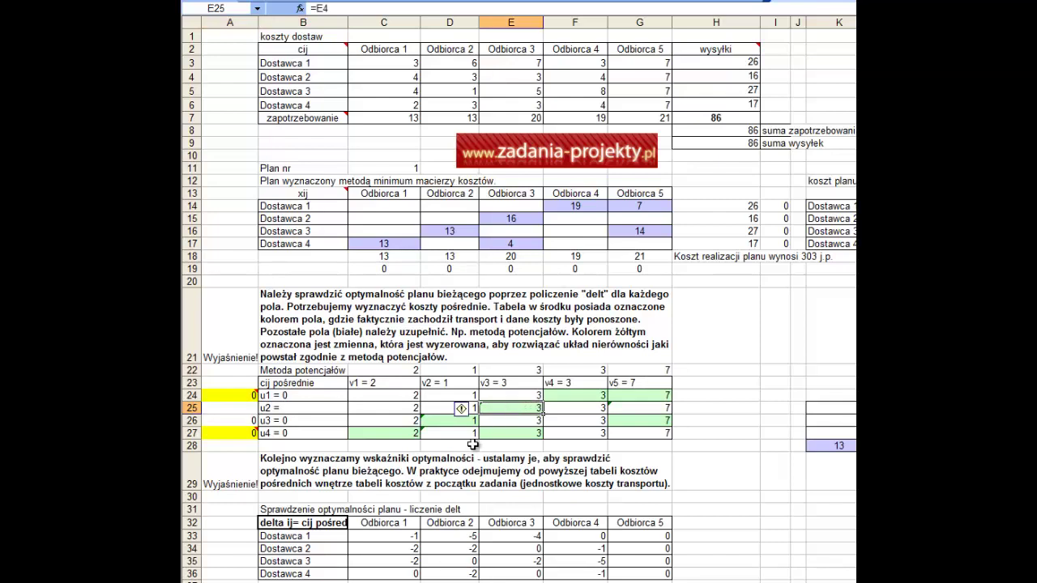
pyautogui.click(224, 411)
pyautogui.write('0')
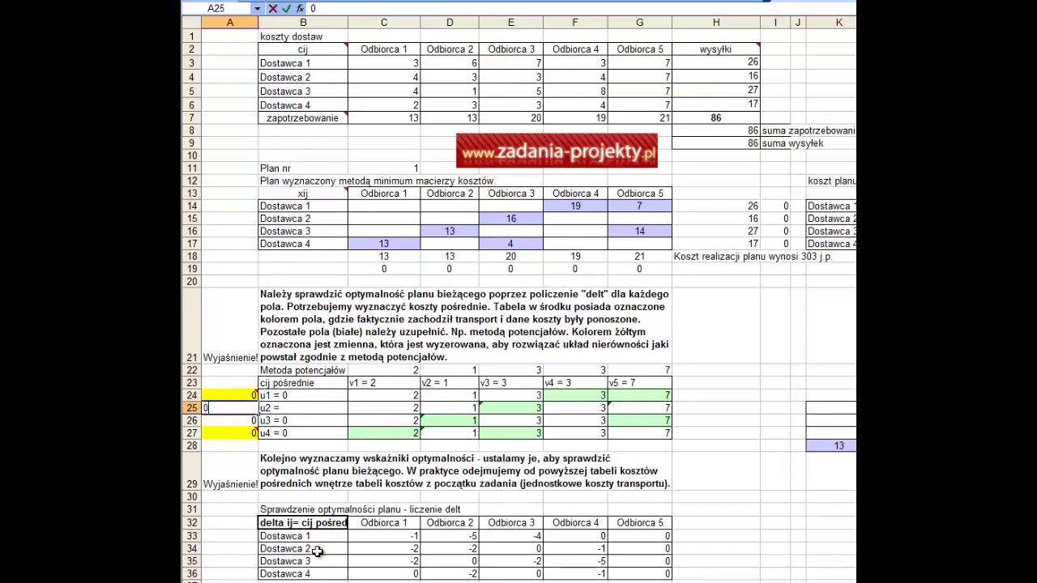
pyautogui.press('Return')
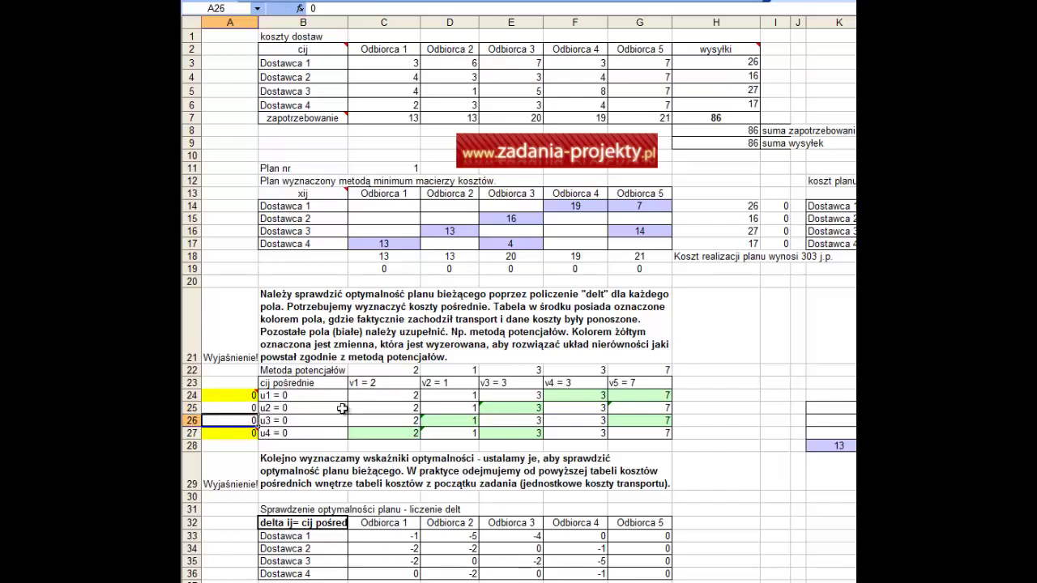
# - Examine the indirect costs in C24:G27, the unit costs in C3:G6, the deltas in C33:G36 and the optimality conclusion below them
pyautogui.moveTo(381, 406); pyautogui.dragTo(382, 398)
pyautogui.moveTo(468, 395); pyautogui.dragTo(629, 442)
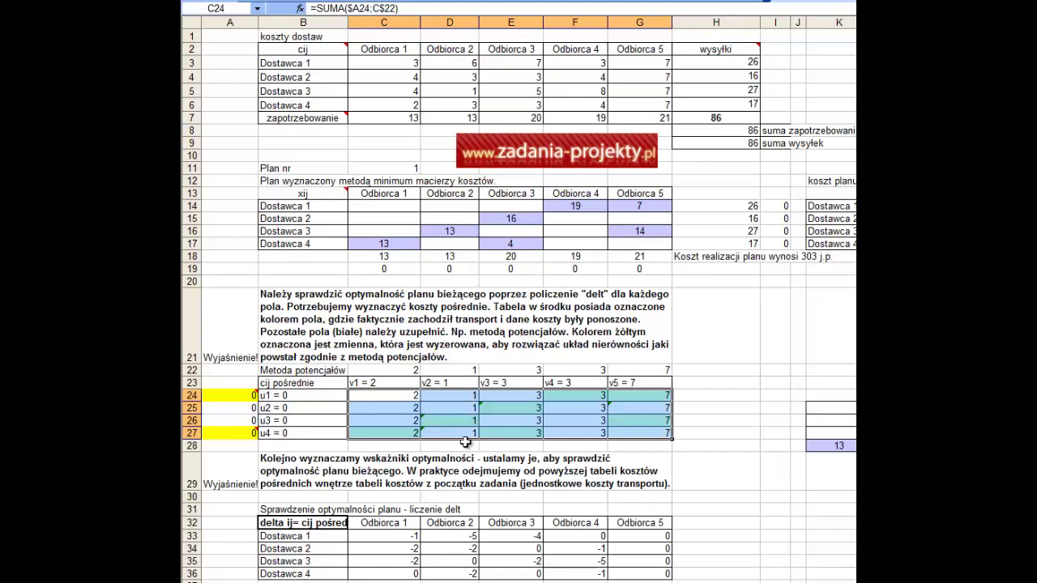
pyautogui.click(274, 523)
pyautogui.doubleClick(273, 523)
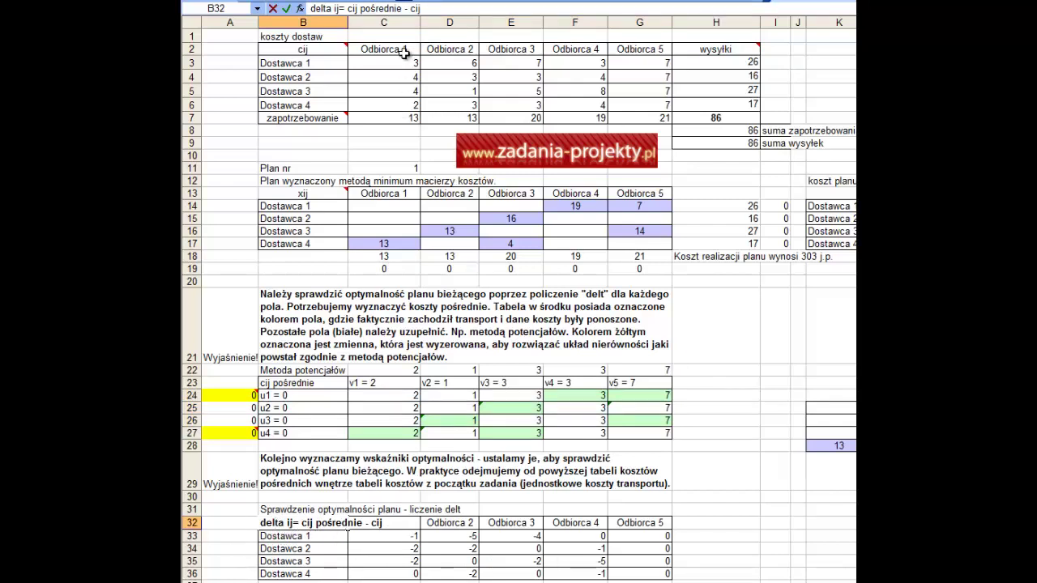
pyautogui.doubleClick(375, 396)
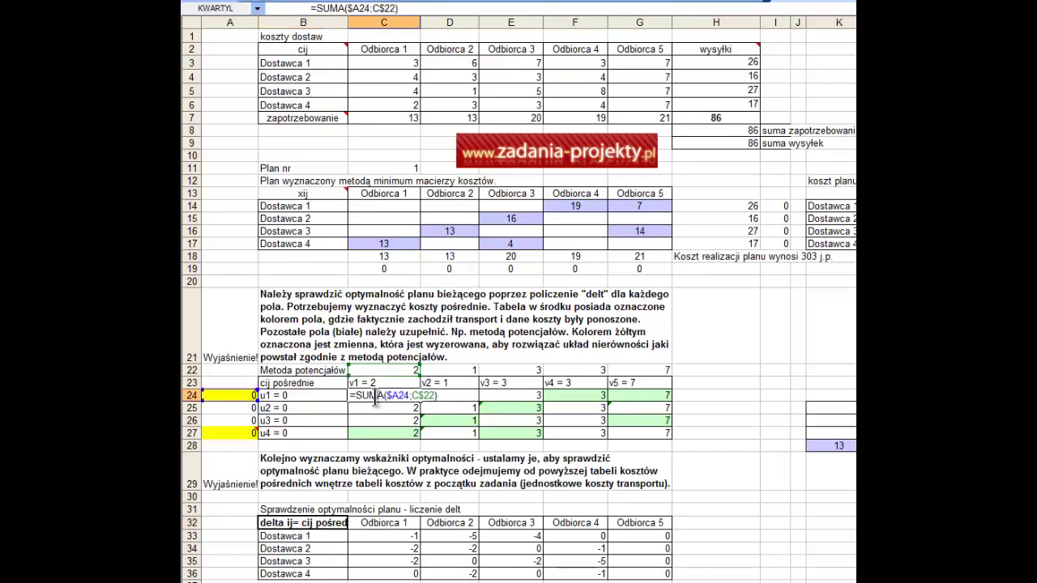
pyautogui.press('Escape')
pyautogui.moveTo(388, 393); pyautogui.dragTo(628, 435)
pyautogui.moveTo(357, 49); pyautogui.dragTo(384, 68)
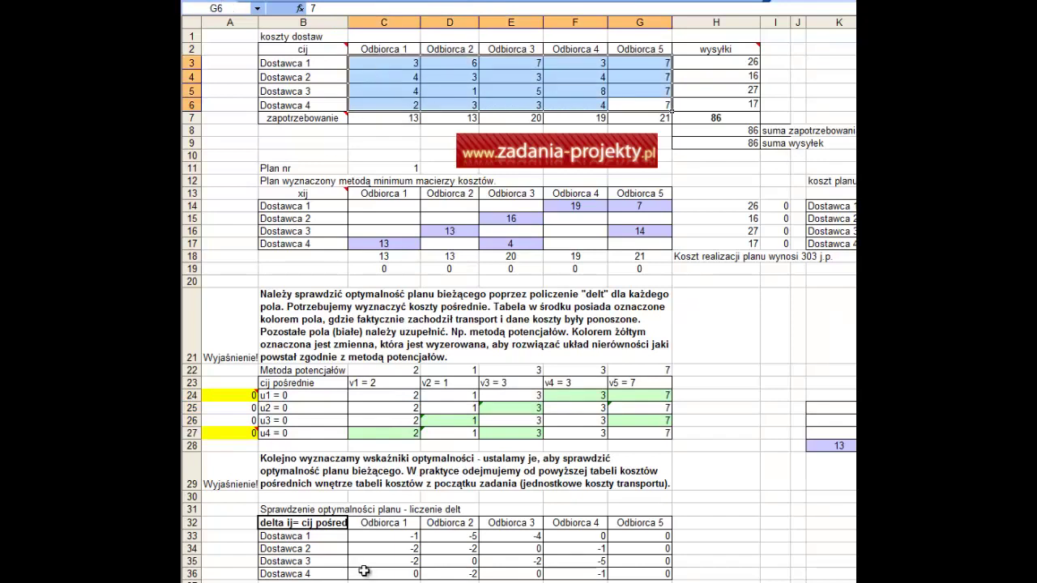
pyautogui.moveTo(370, 536); pyautogui.dragTo(648, 578)
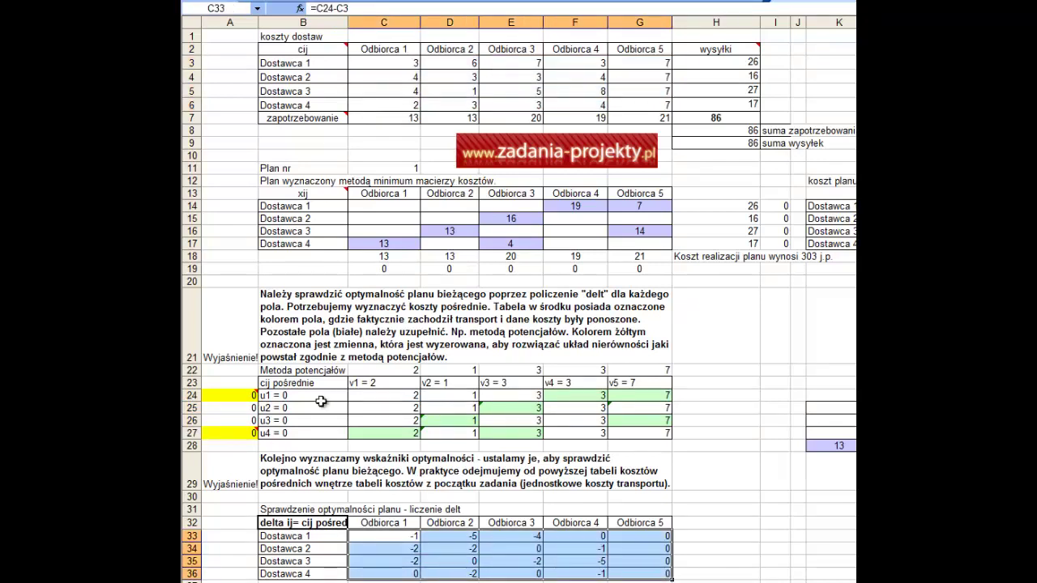
pyautogui.scroll(-1, 321, 400)
pyautogui.scroll(-1, 320, 404)
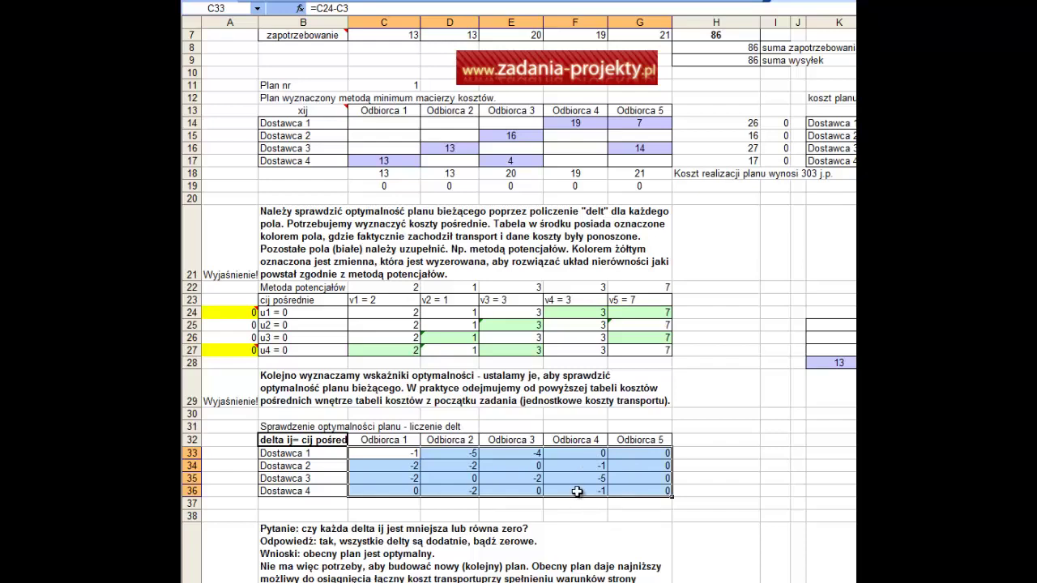
pyautogui.scroll(1, 461, 523)
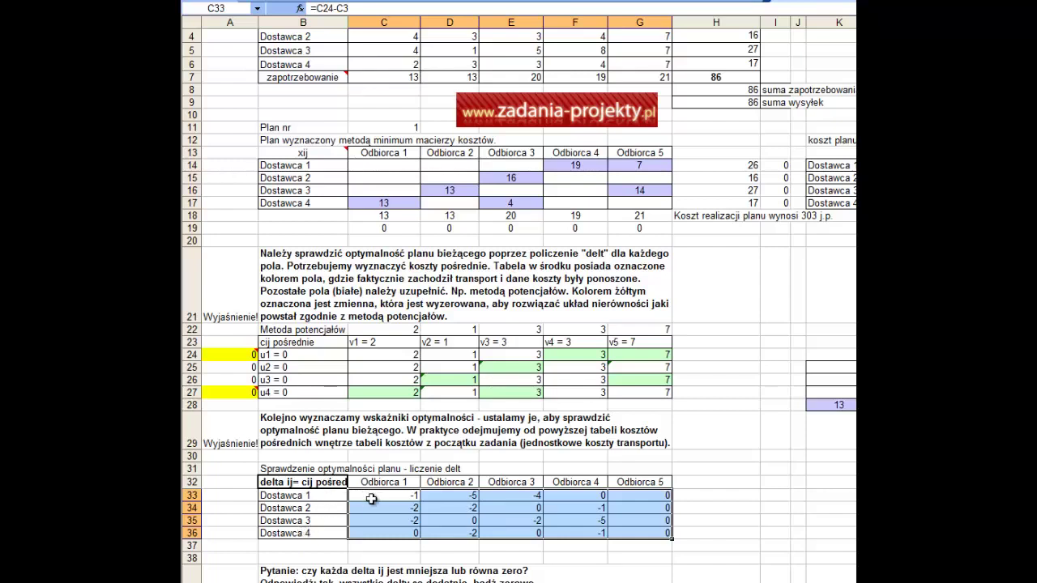
# - Compare the delta definition in B32, indirect cost minus unit cost, with the delta values in C33:G36
pyautogui.doubleClick(305, 482)
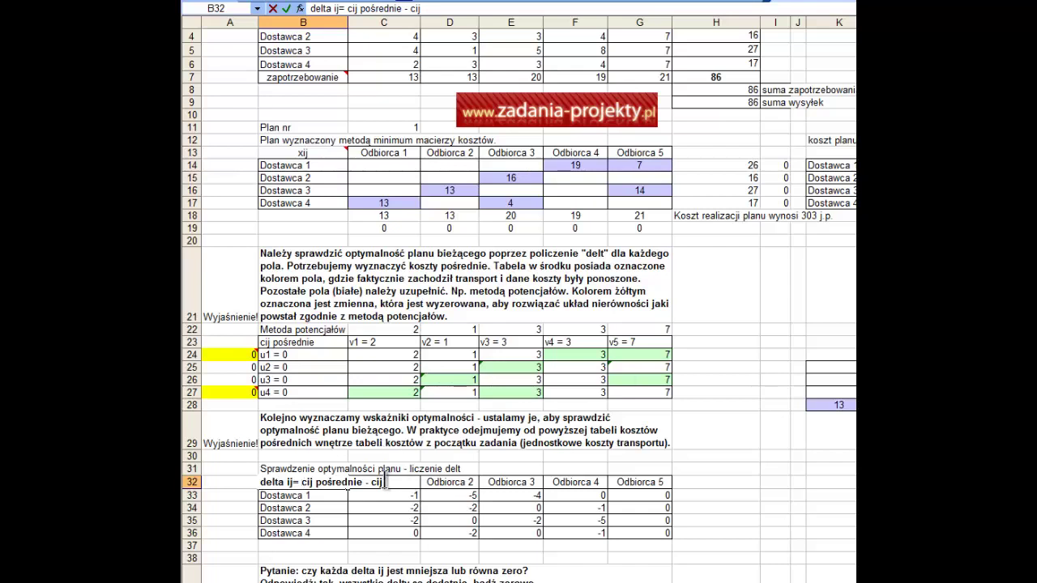
pyautogui.moveTo(385, 482); pyautogui.dragTo(356, 483)
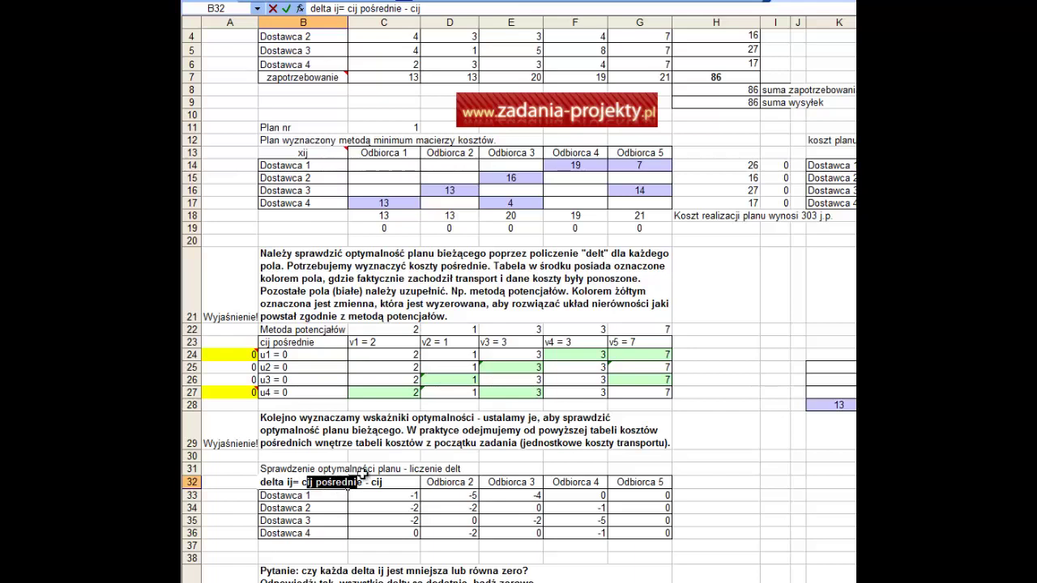
pyautogui.press('Escape')
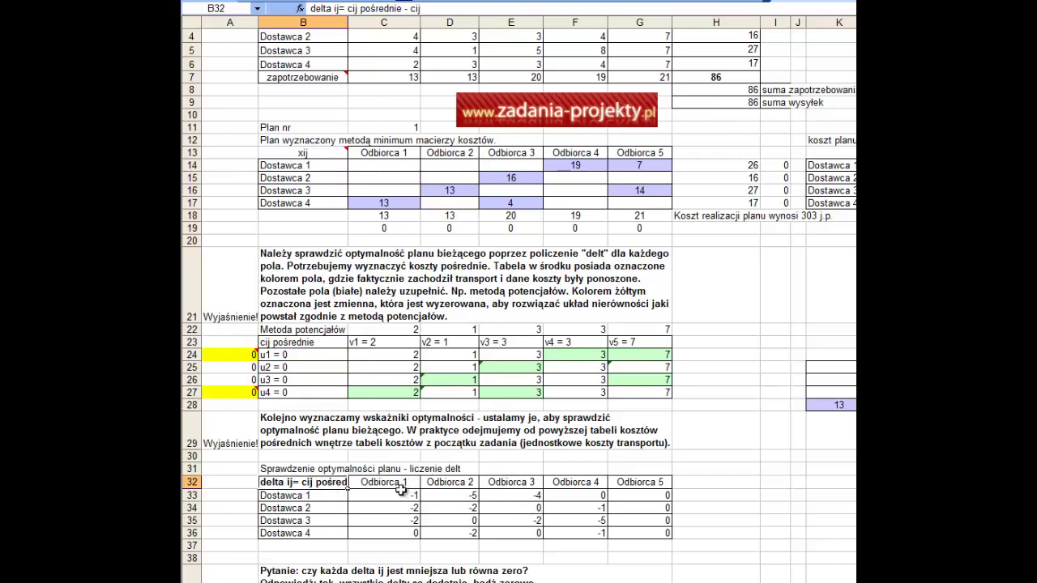
pyautogui.moveTo(393, 494); pyautogui.dragTo(615, 533)
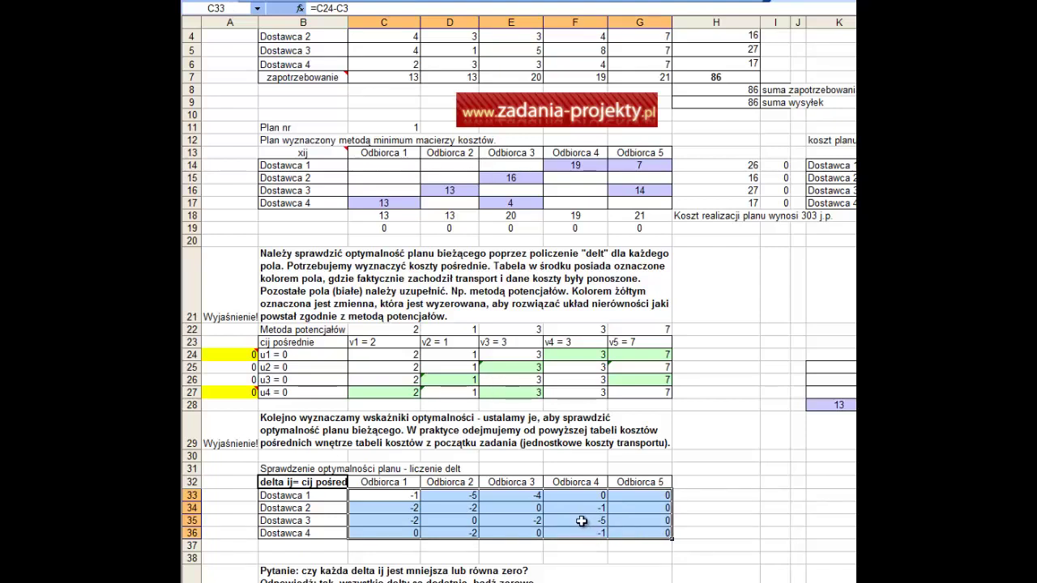
pyautogui.click(282, 482)
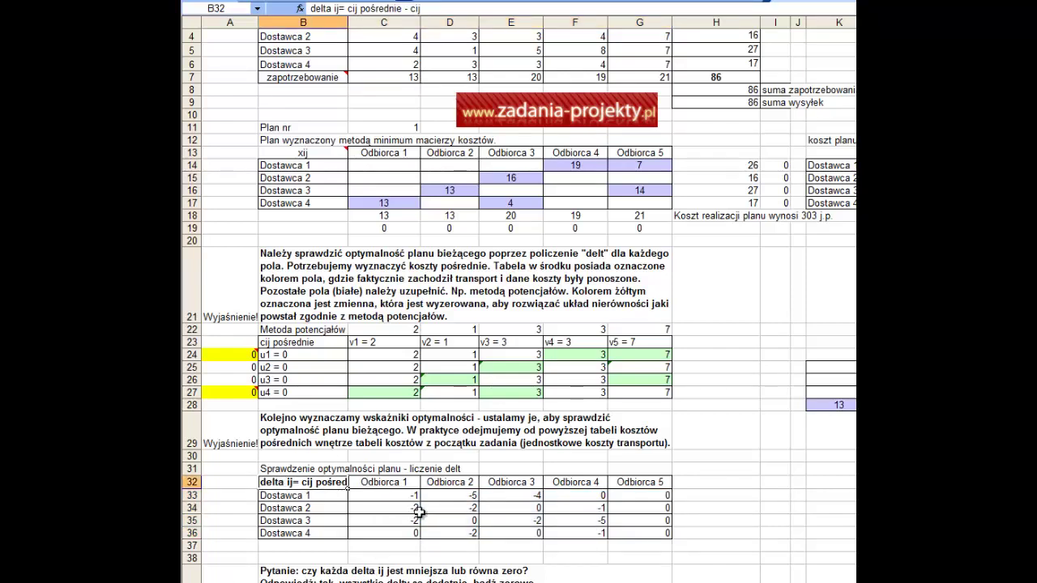
pyautogui.moveTo(382, 495); pyautogui.dragTo(613, 533)
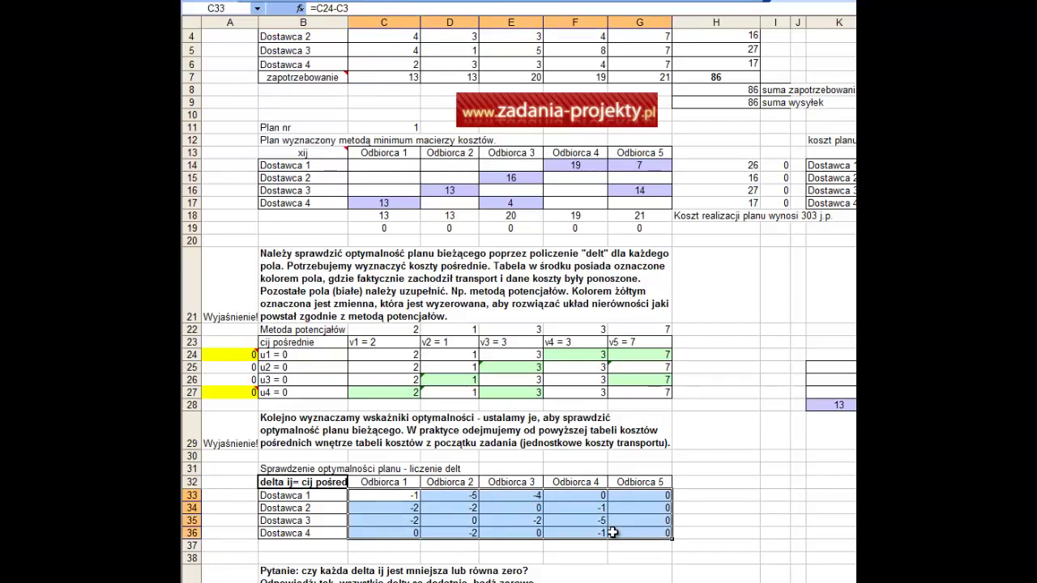
pyautogui.click(318, 494)
pyautogui.doubleClick(321, 481)
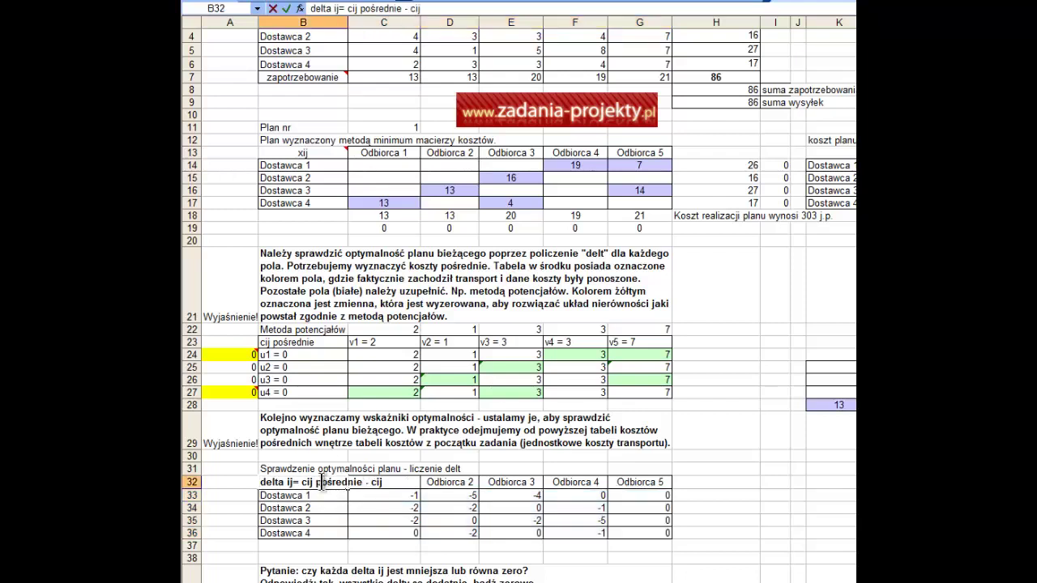
pyautogui.doubleClick(377, 482)
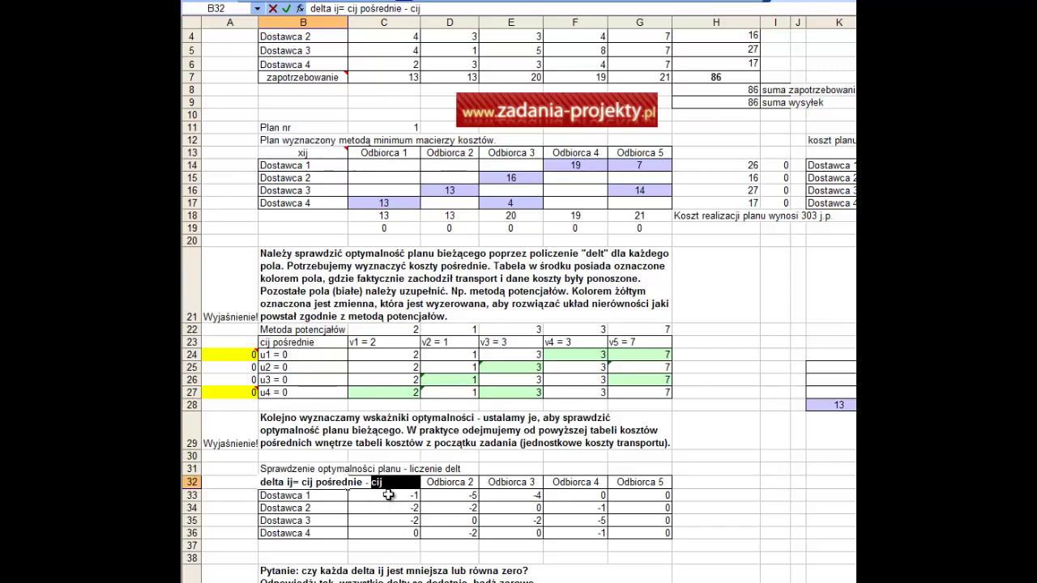
pyautogui.press('Escape')
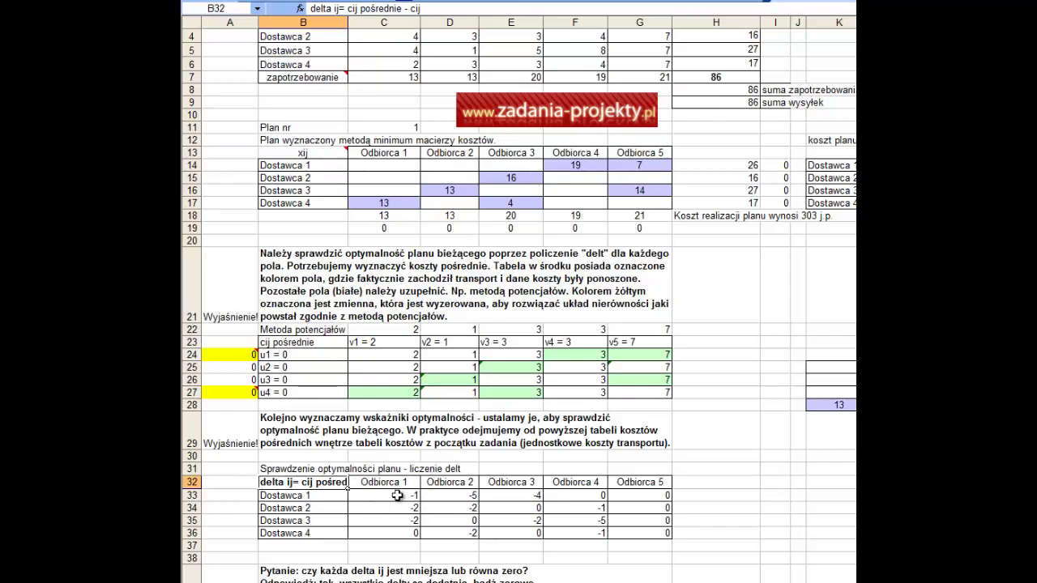
pyautogui.moveTo(397, 495); pyautogui.dragTo(630, 535)
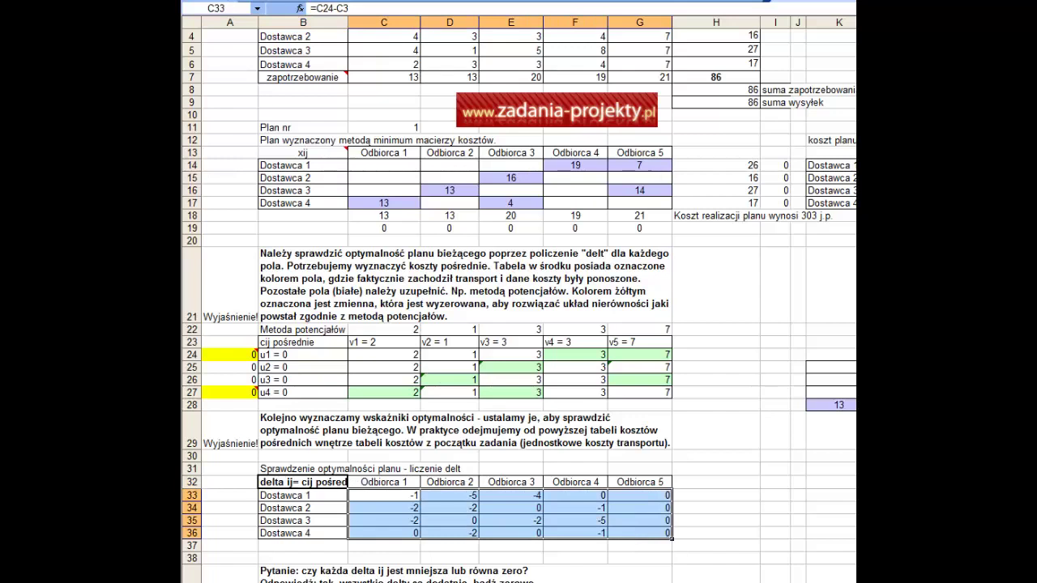